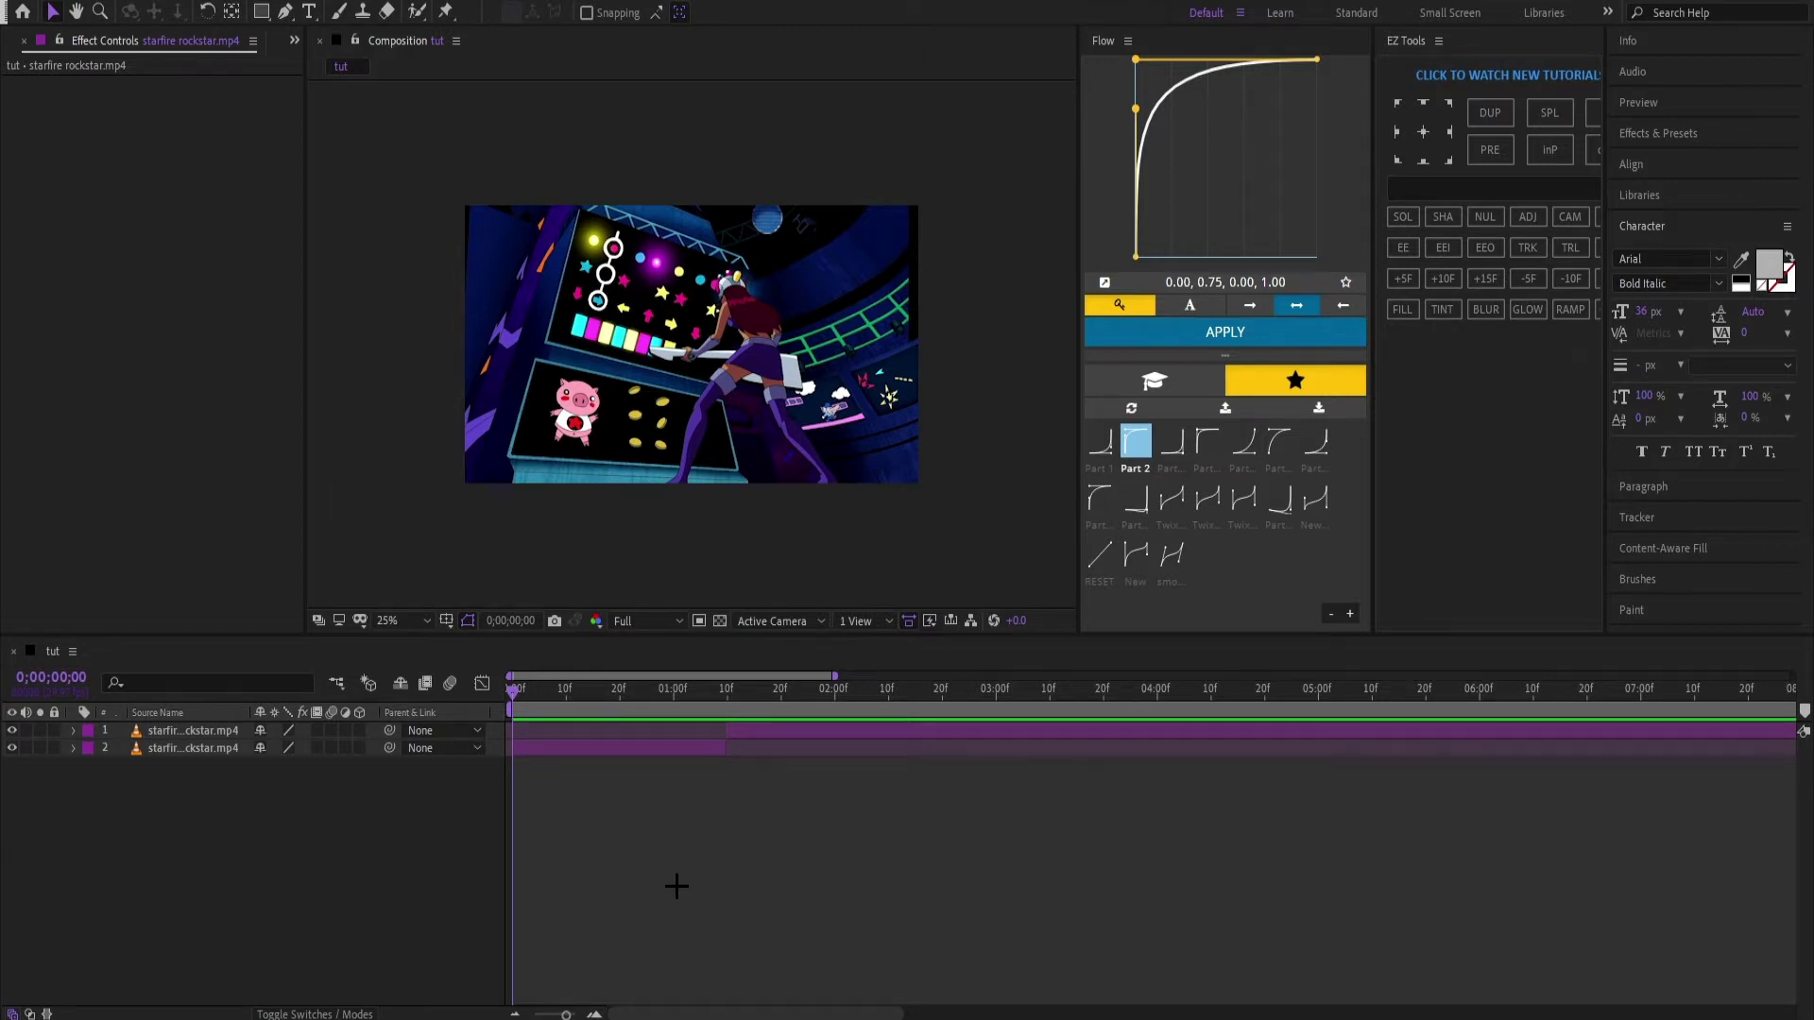
Step: Add a null object to the tut composition and place it below both clip layers
{"action": "left_click", "coordinate": [677, 887]}
{"action": "key", "text": "space"}
{"action": "key", "text": "space"}
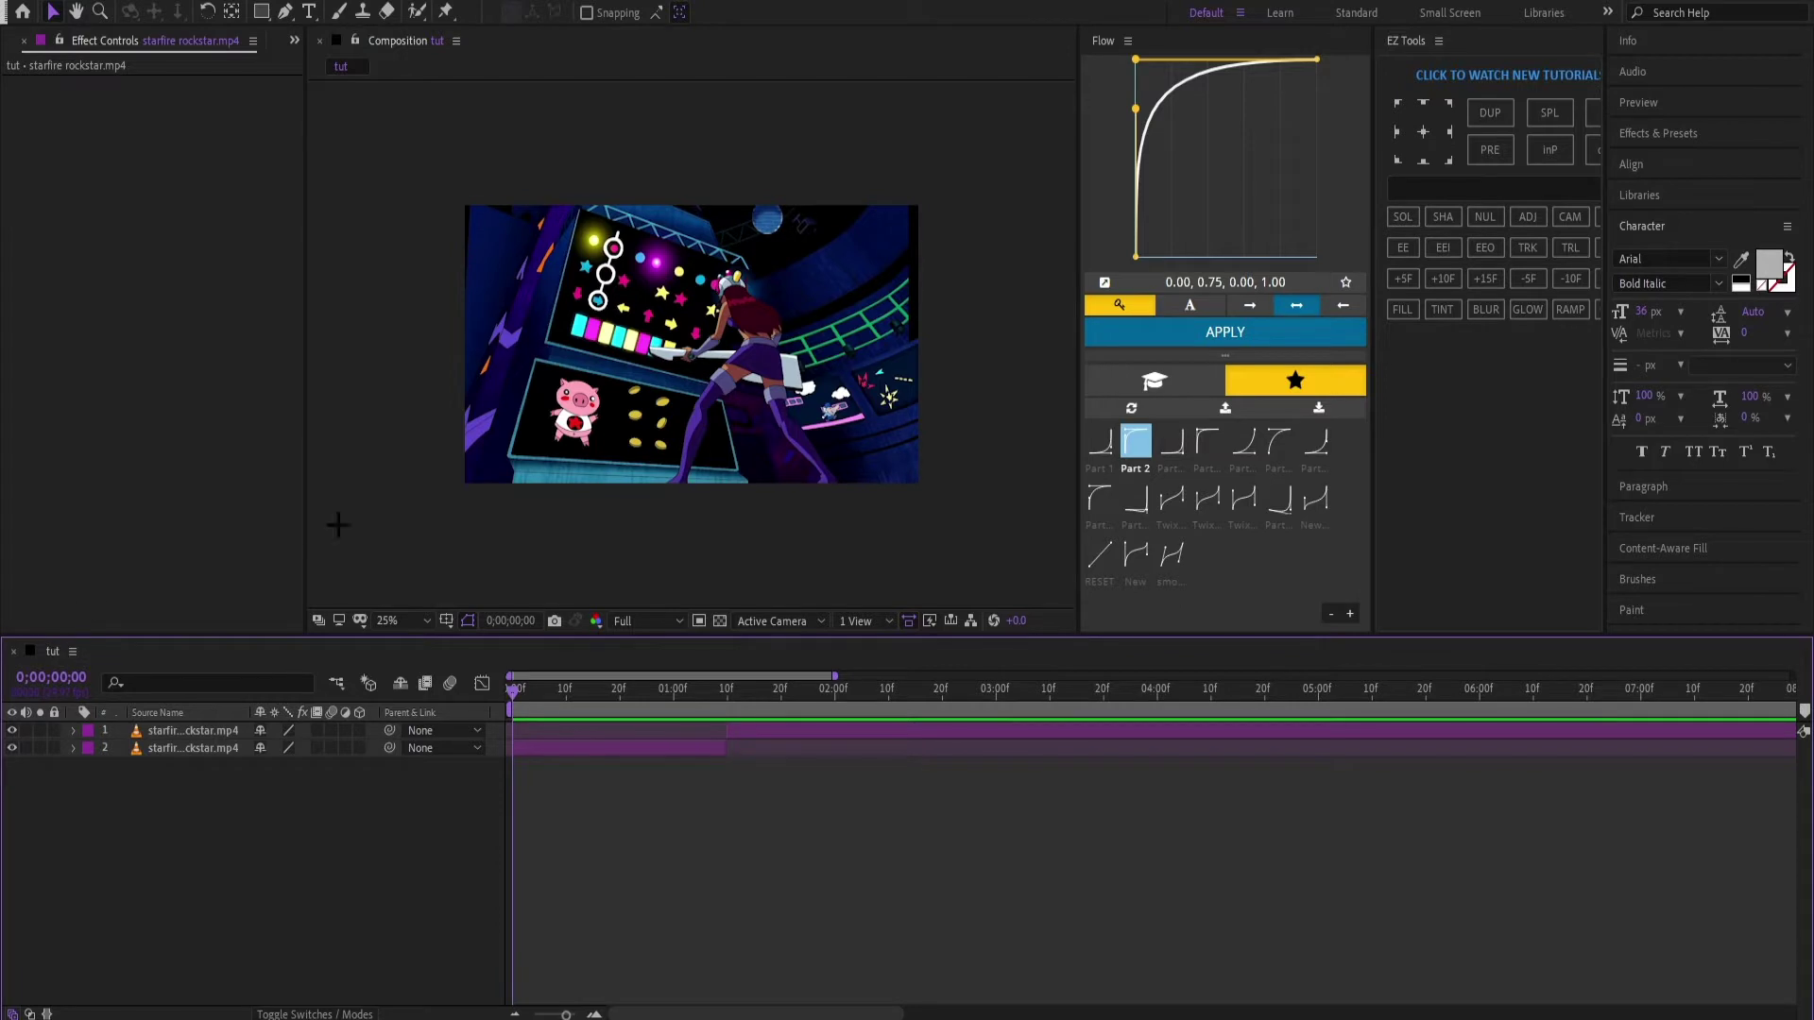
{"action": "left_click", "coordinate": [1485, 217]}
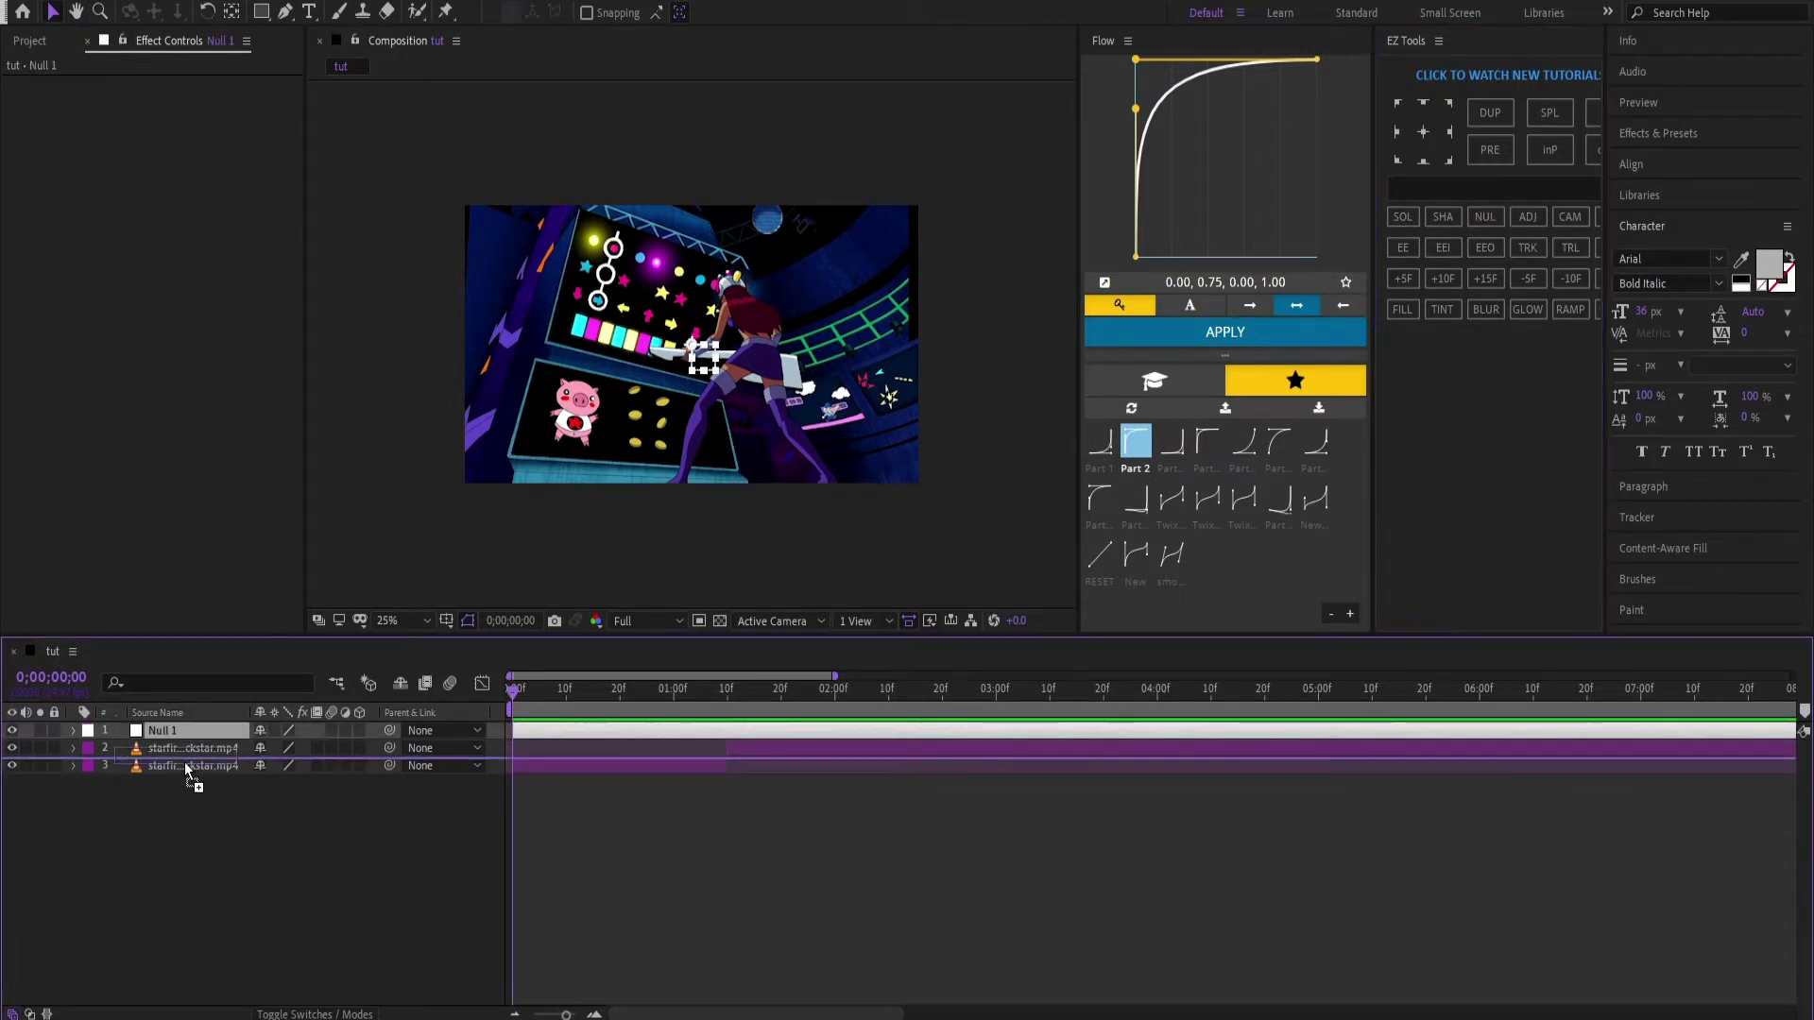
Step: Trim the null layer to end at 0;00;01;10 and return the playhead to the first frame
{"action": "left_click", "coordinate": [726, 693]}
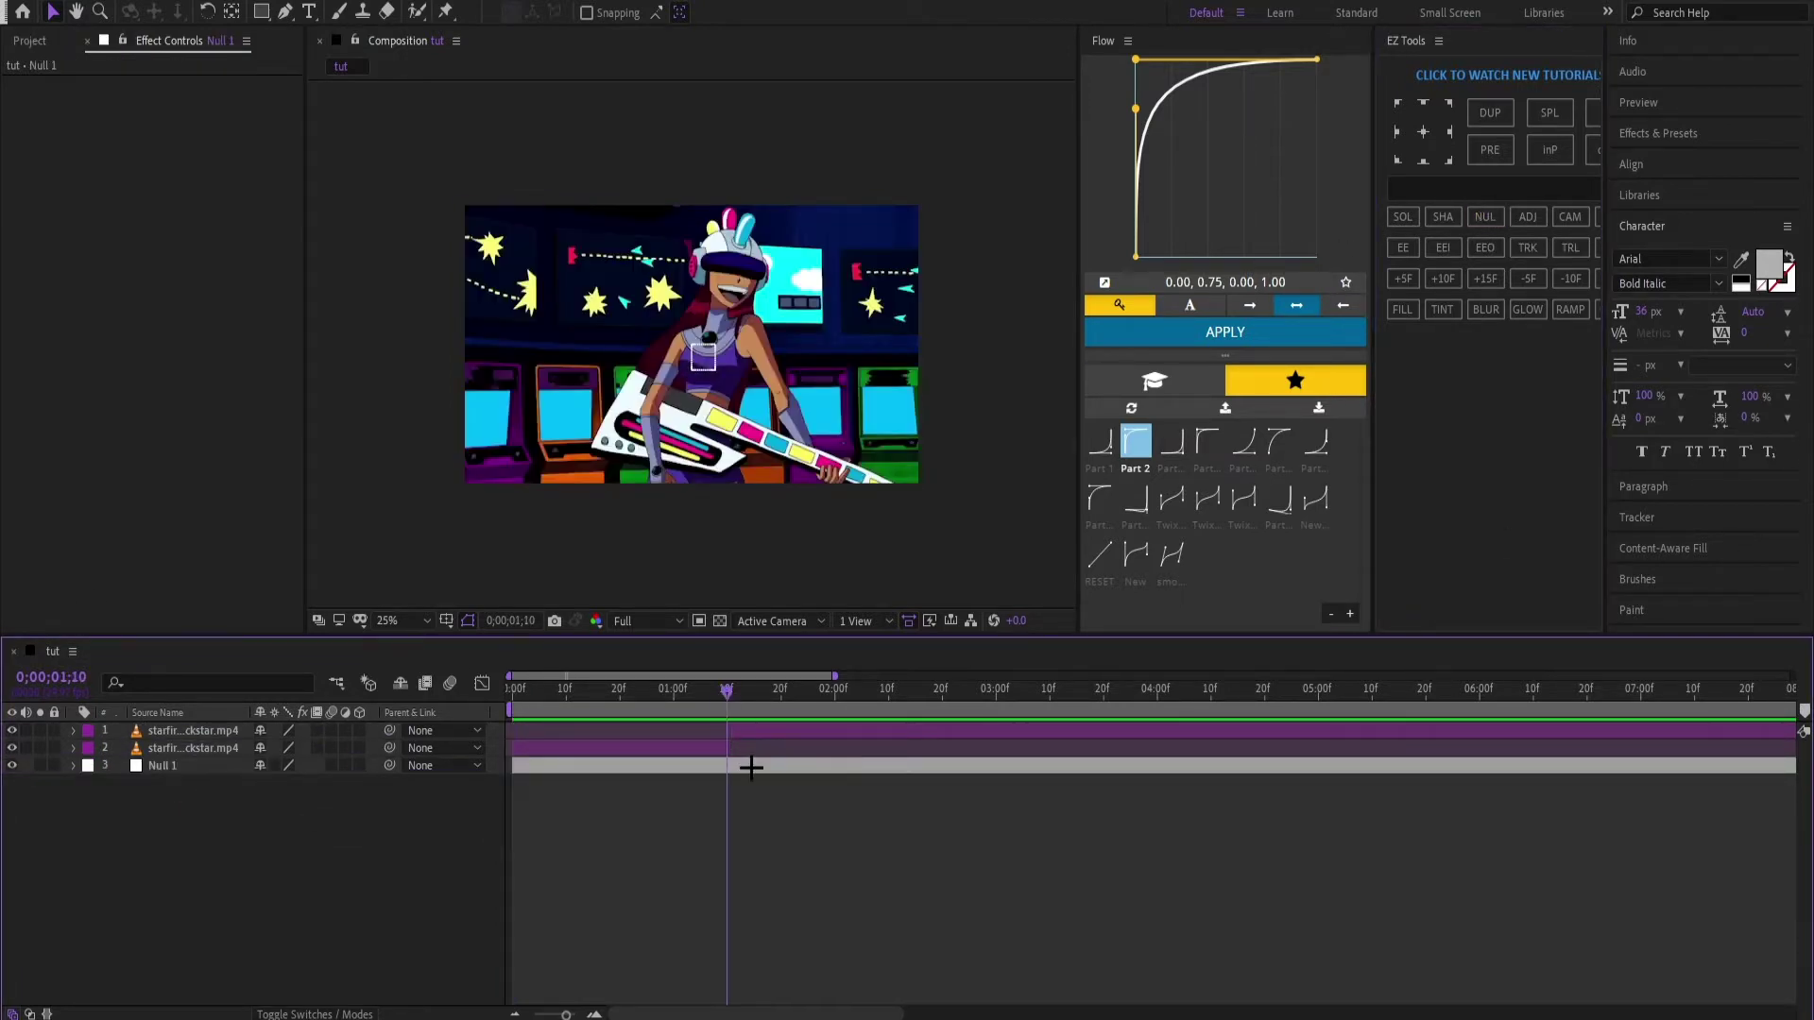
{"action": "key", "text": "ctrl+shift+d"}
{"action": "key", "text": "Delete"}
{"action": "left_click_drag", "start_coordinate": [727, 693], "coordinate": [245, 732]}
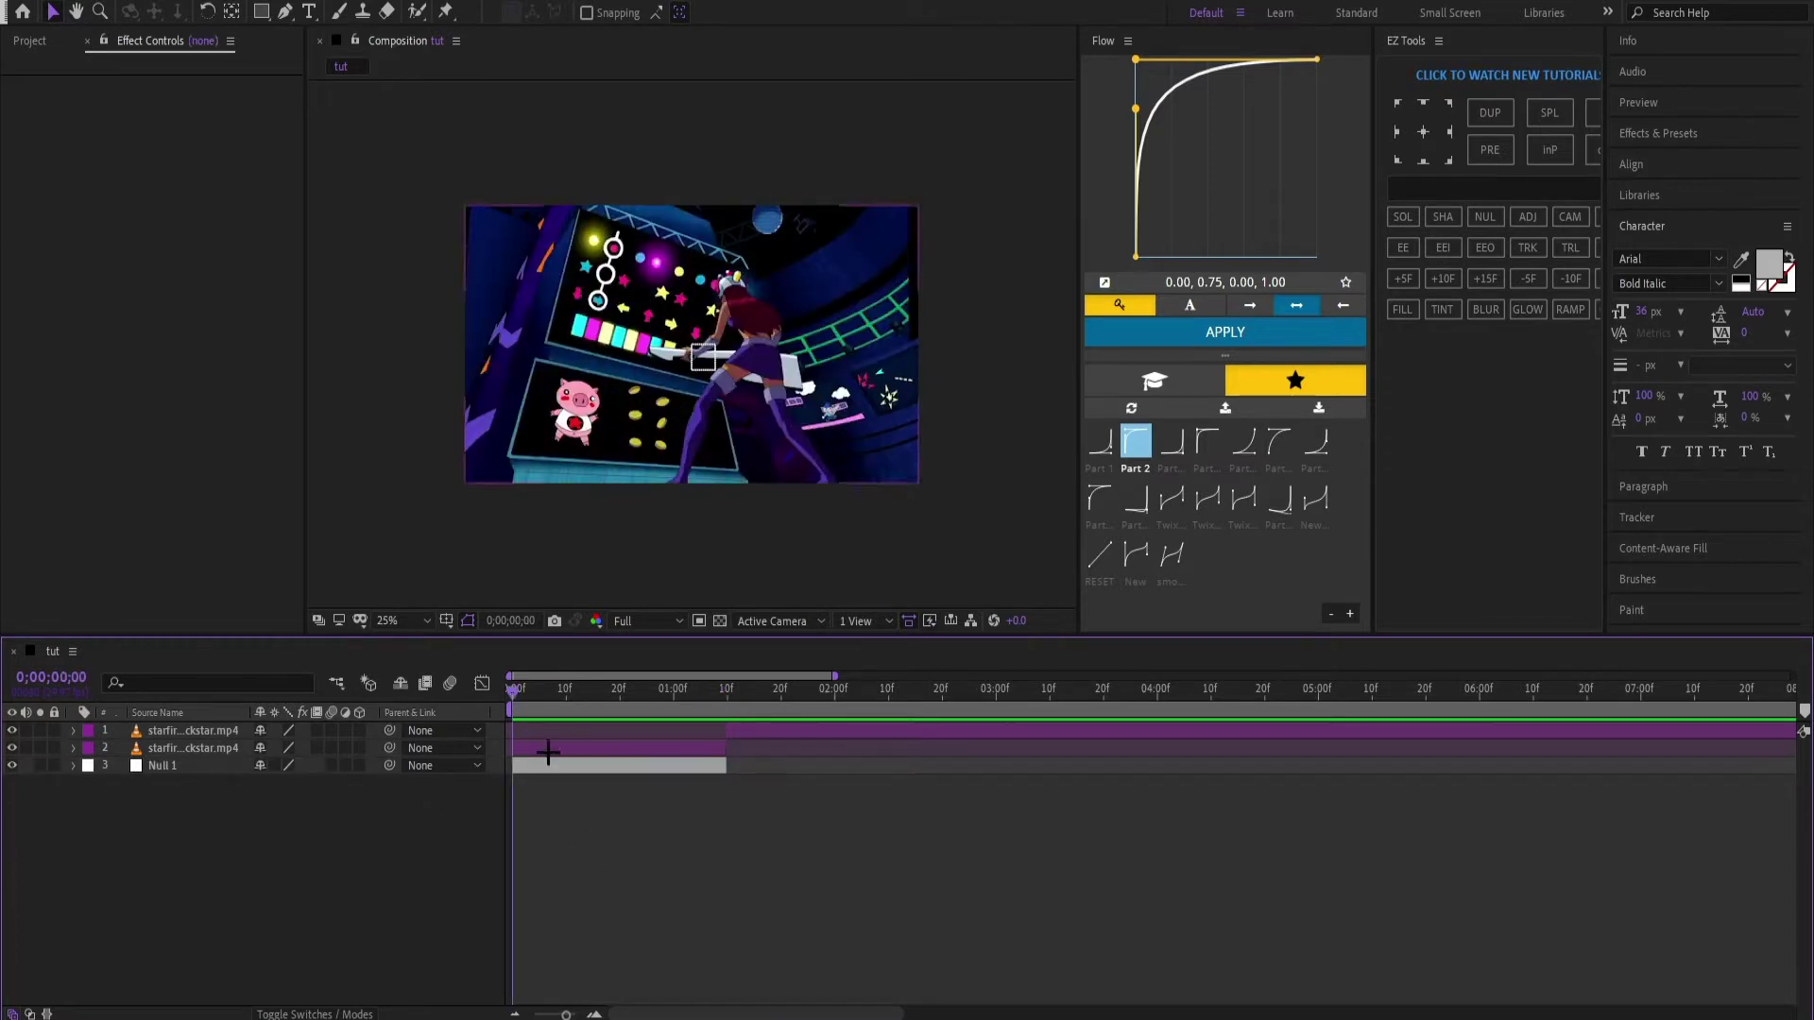
Step: Parent the first clip, on layer 2, to the Null 1 layer
{"action": "left_click", "coordinate": [548, 752]}
{"action": "left_click_drag", "start_coordinate": [388, 750], "coordinate": [159, 768]}
{"action": "left_click", "coordinate": [628, 835]}
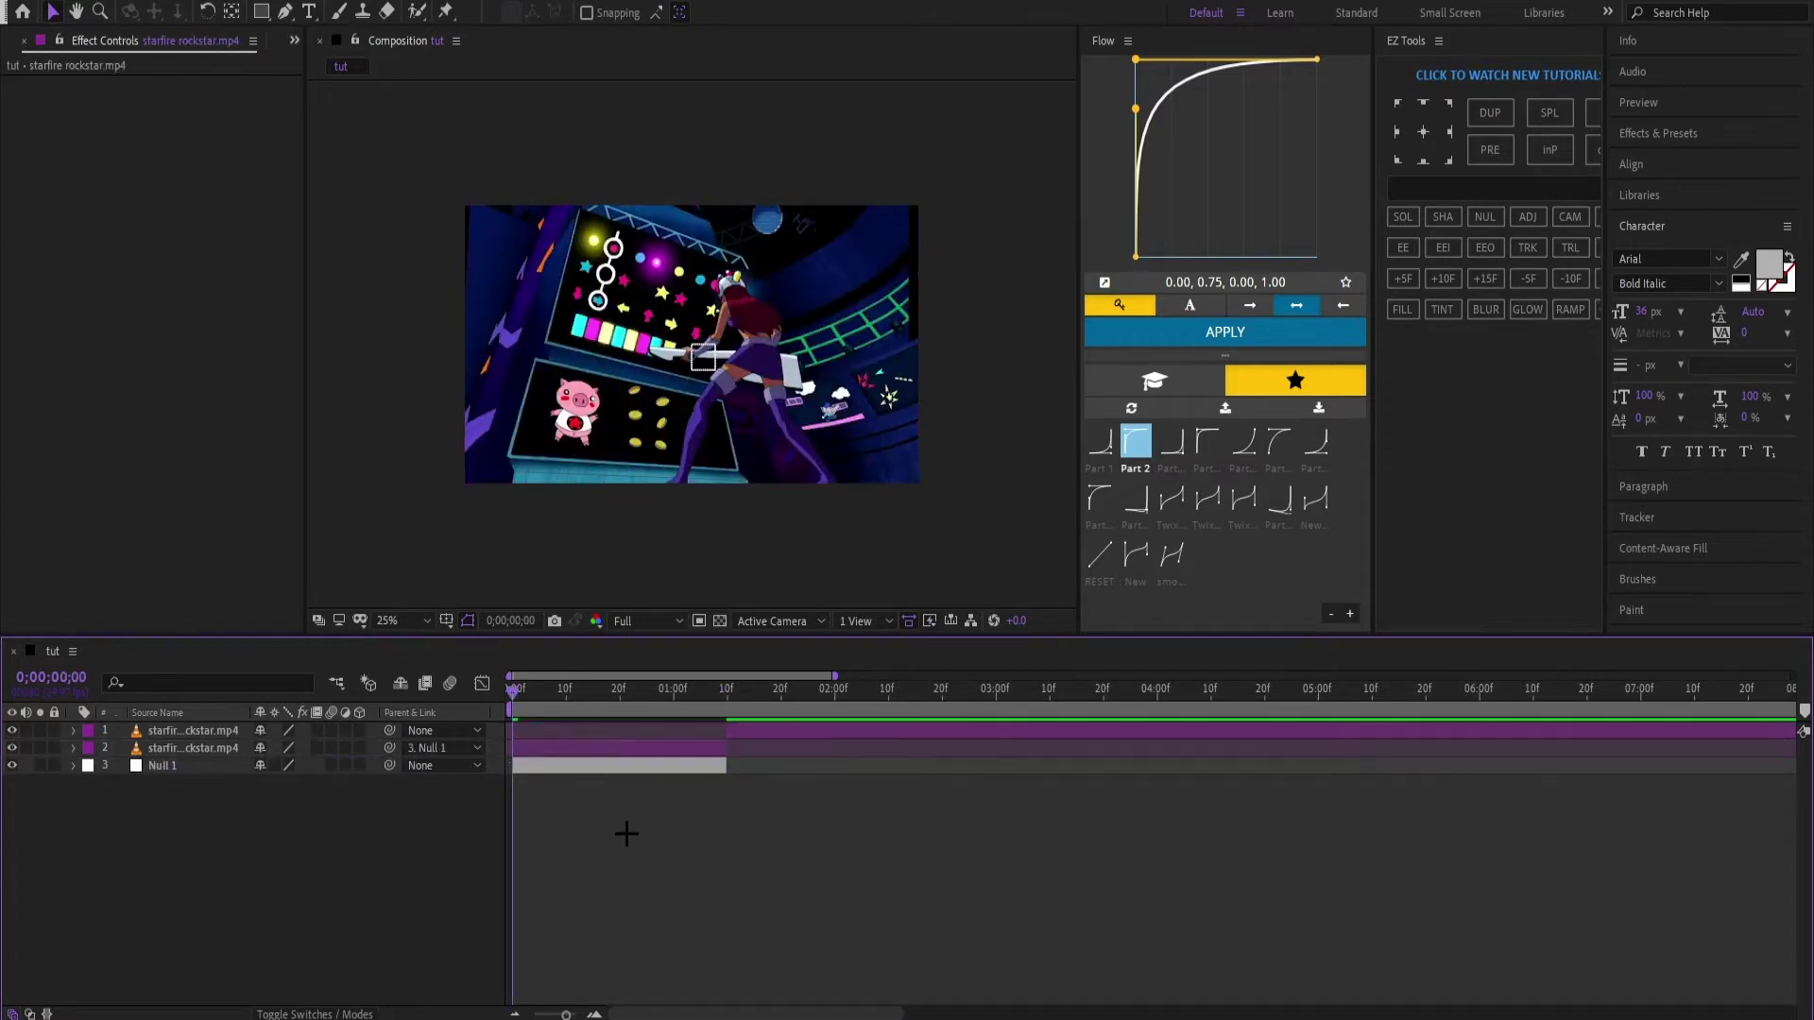
Step: Keyframe the null's Scale at 100% on the first frame and at 50% on 0;00;01;09
{"action": "left_click", "coordinate": [554, 767]}
{"action": "key", "text": "s"}
{"action": "left_click", "coordinate": [122, 783]}
{"action": "left_click", "coordinate": [723, 699]}
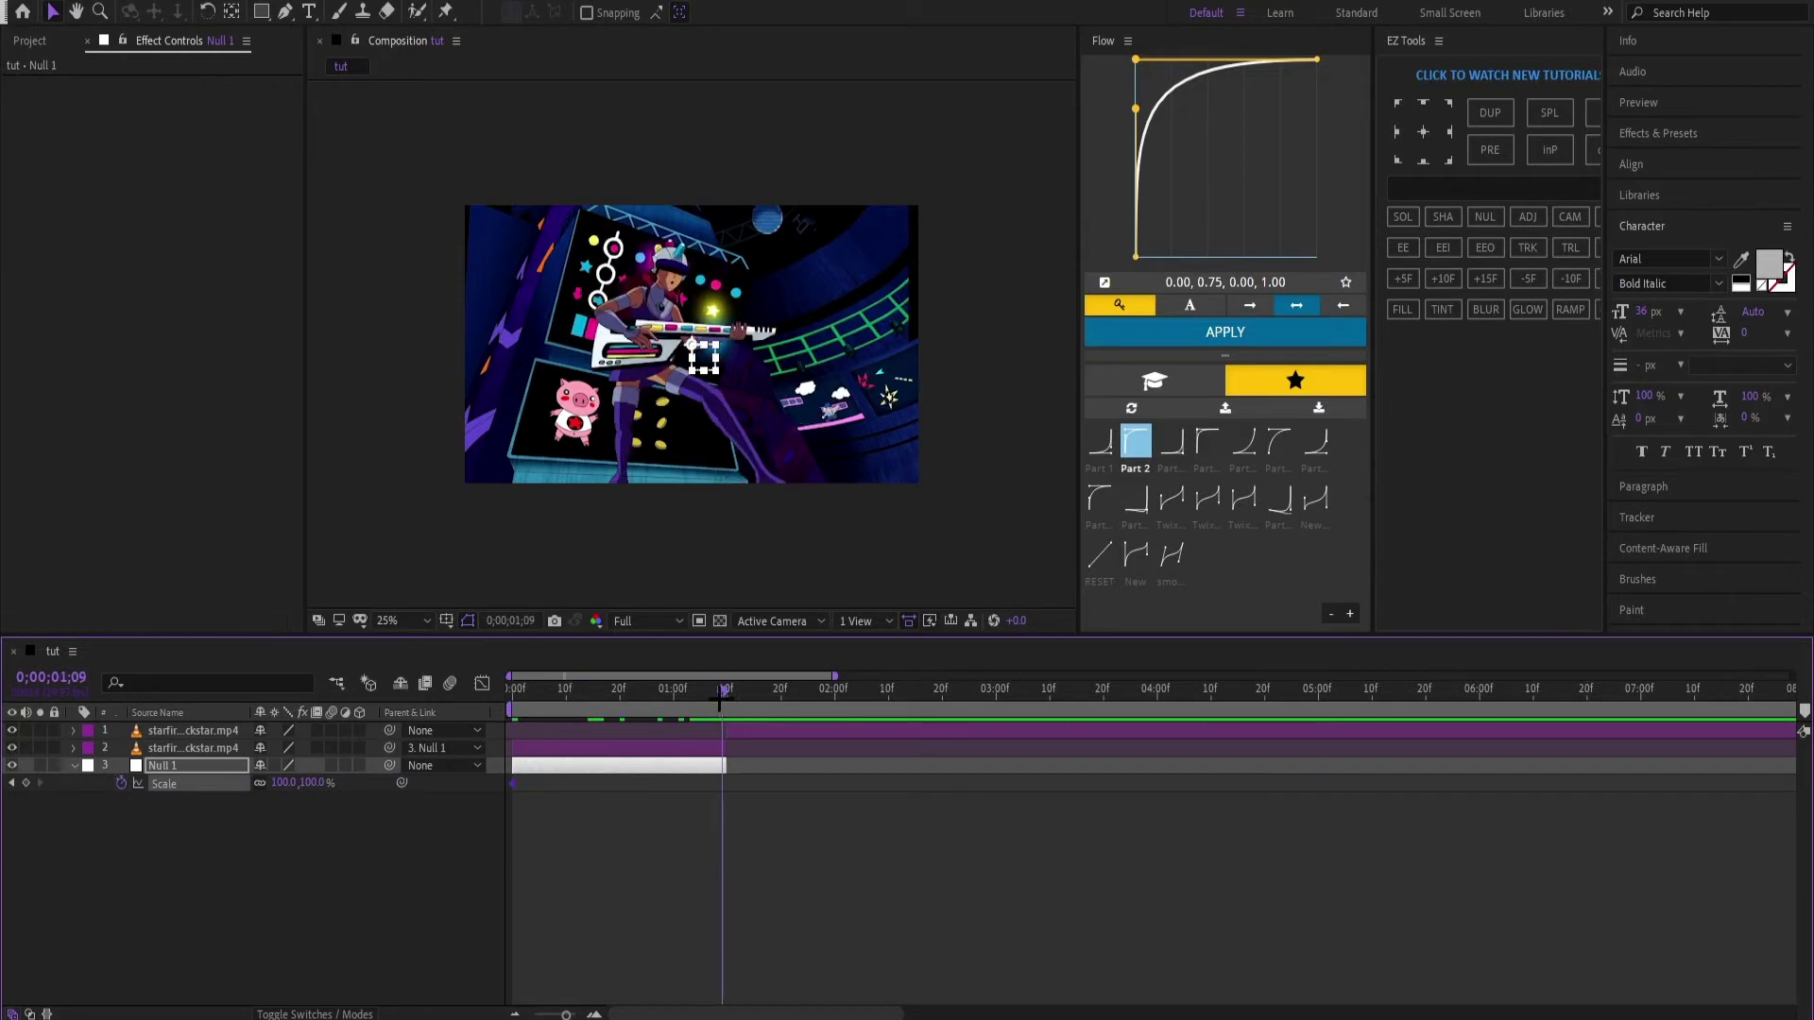
{"action": "type", "text": "50"}
{"action": "key", "text": "Return"}
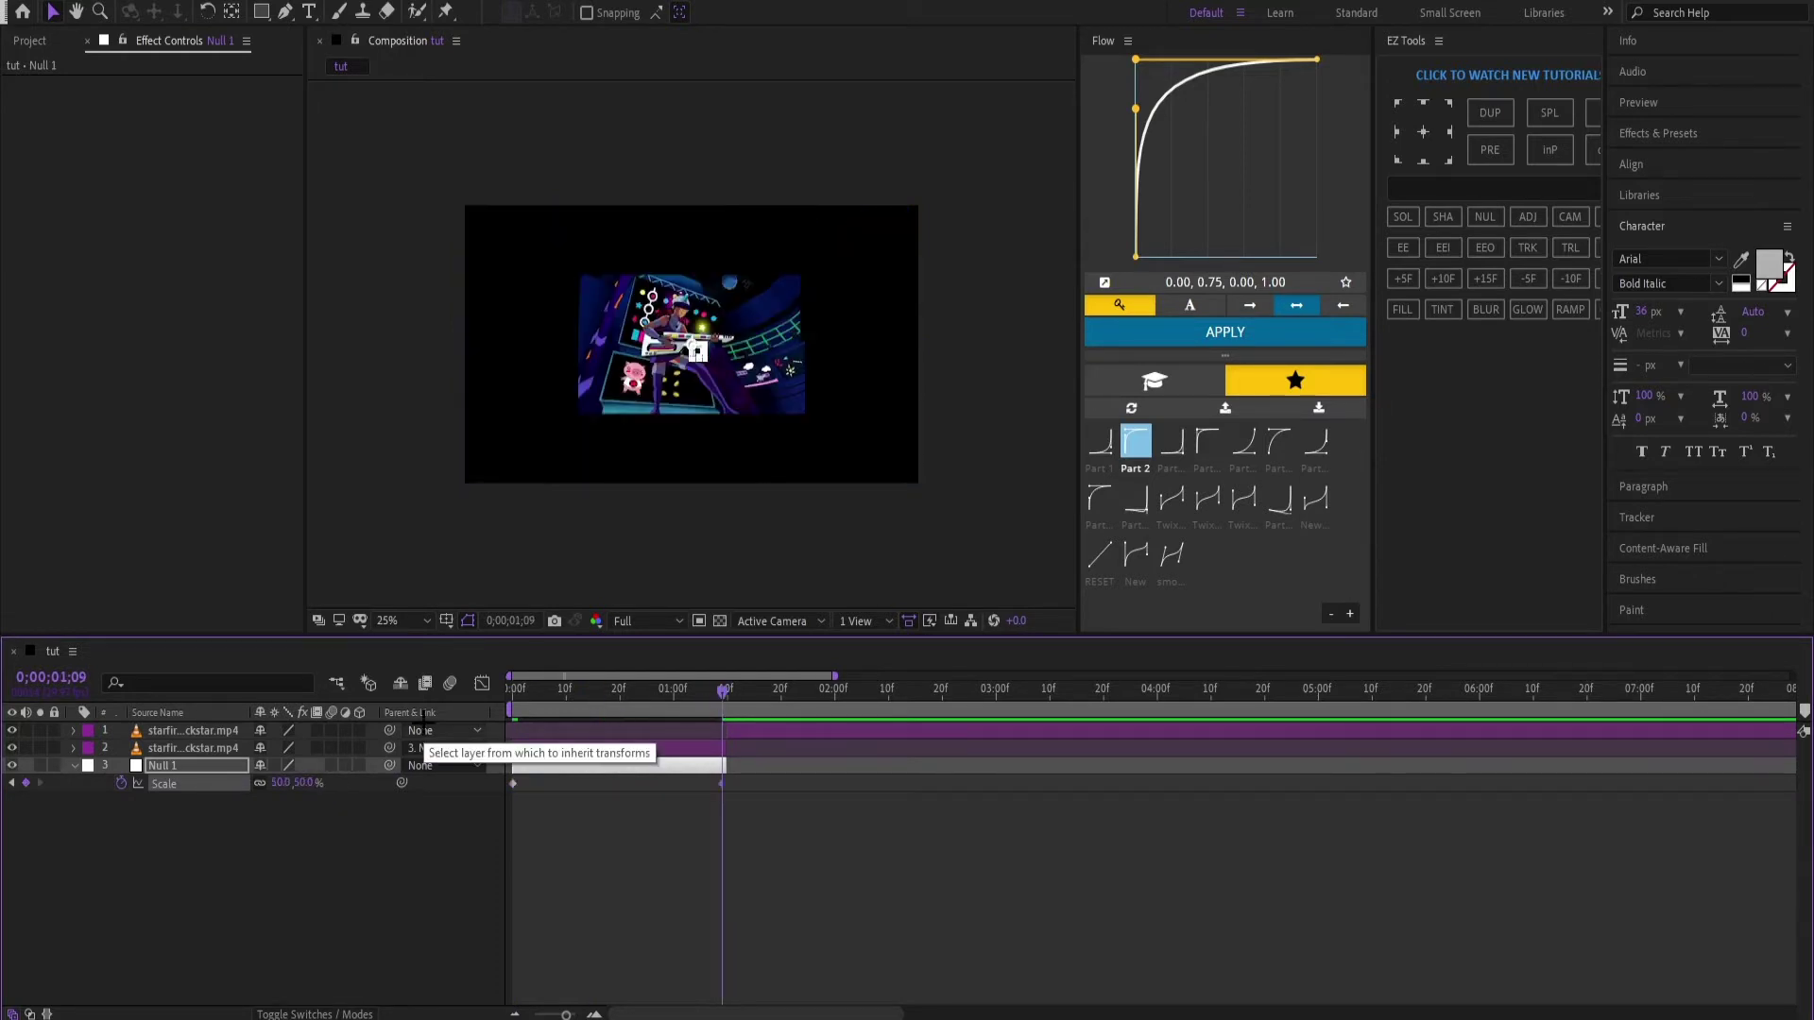
Step: Reshape the null's Scale curve in the graph editor so it starts very slowly and drops steeply at the end
{"action": "left_click", "coordinate": [482, 683]}
{"action": "left_click_drag", "start_coordinate": [653, 957], "coordinate": [858, 744]}
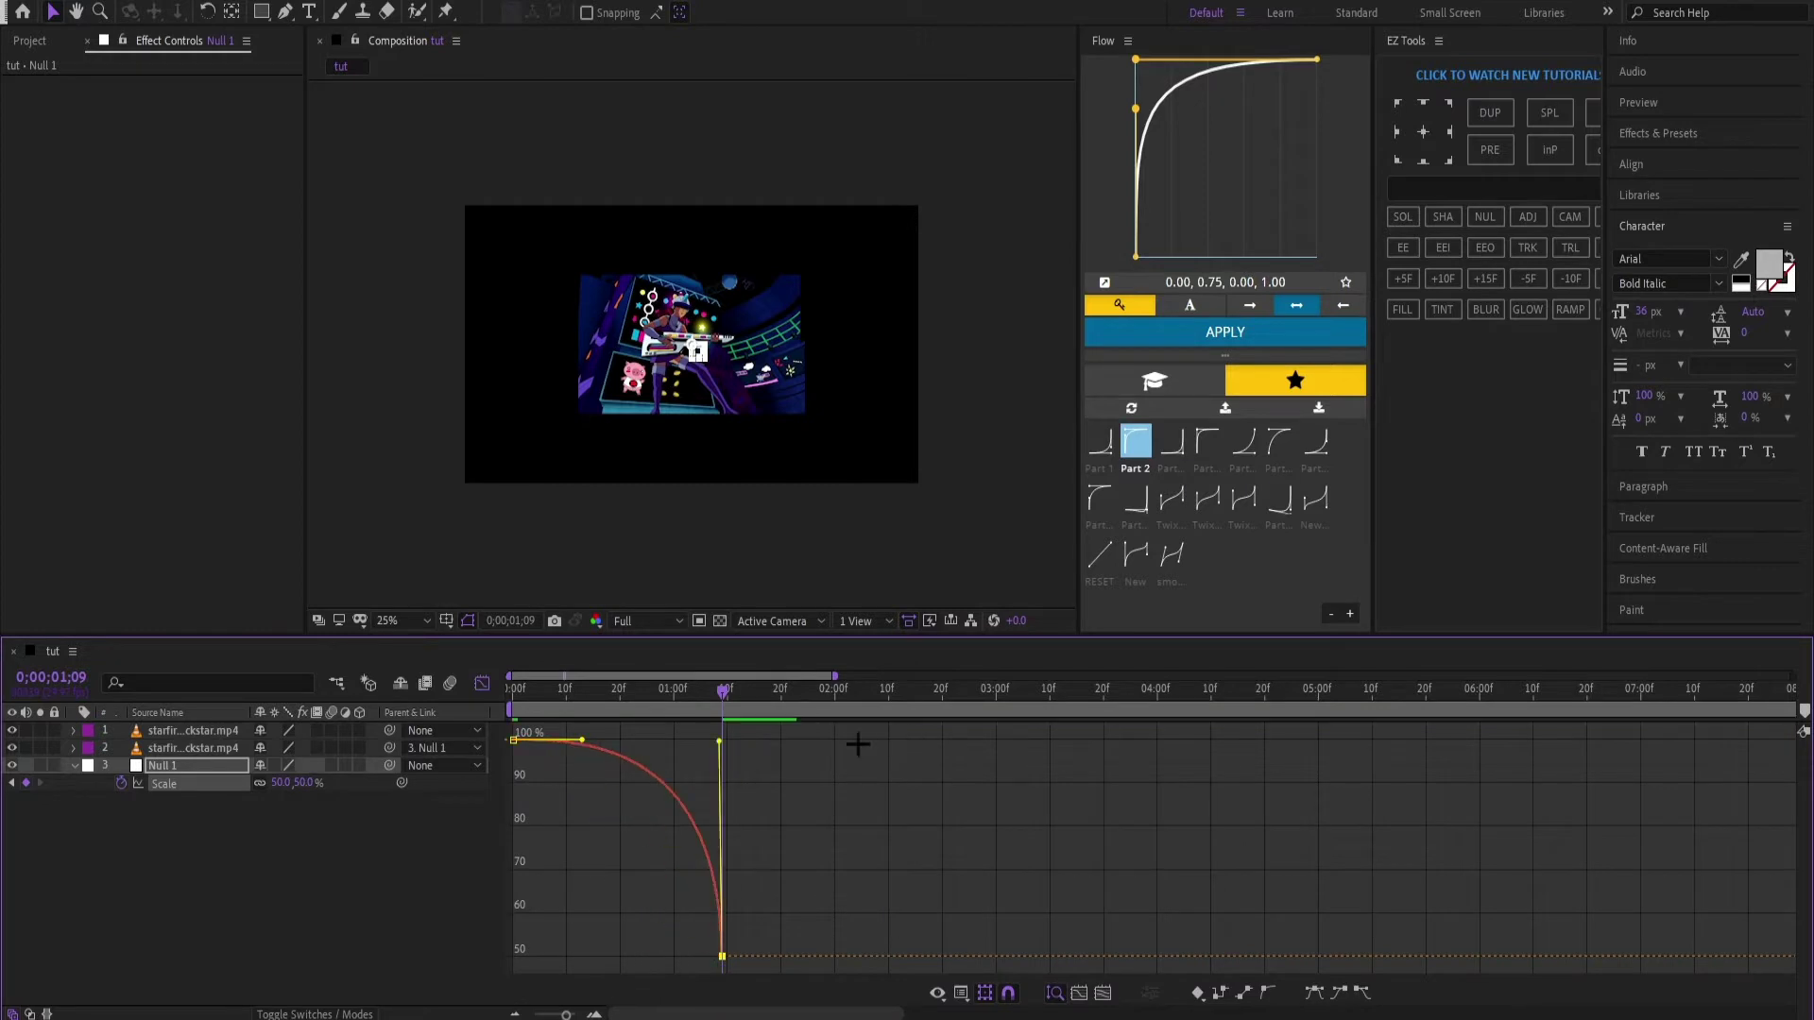
{"action": "left_click_drag", "start_coordinate": [582, 740], "coordinate": [699, 740]}
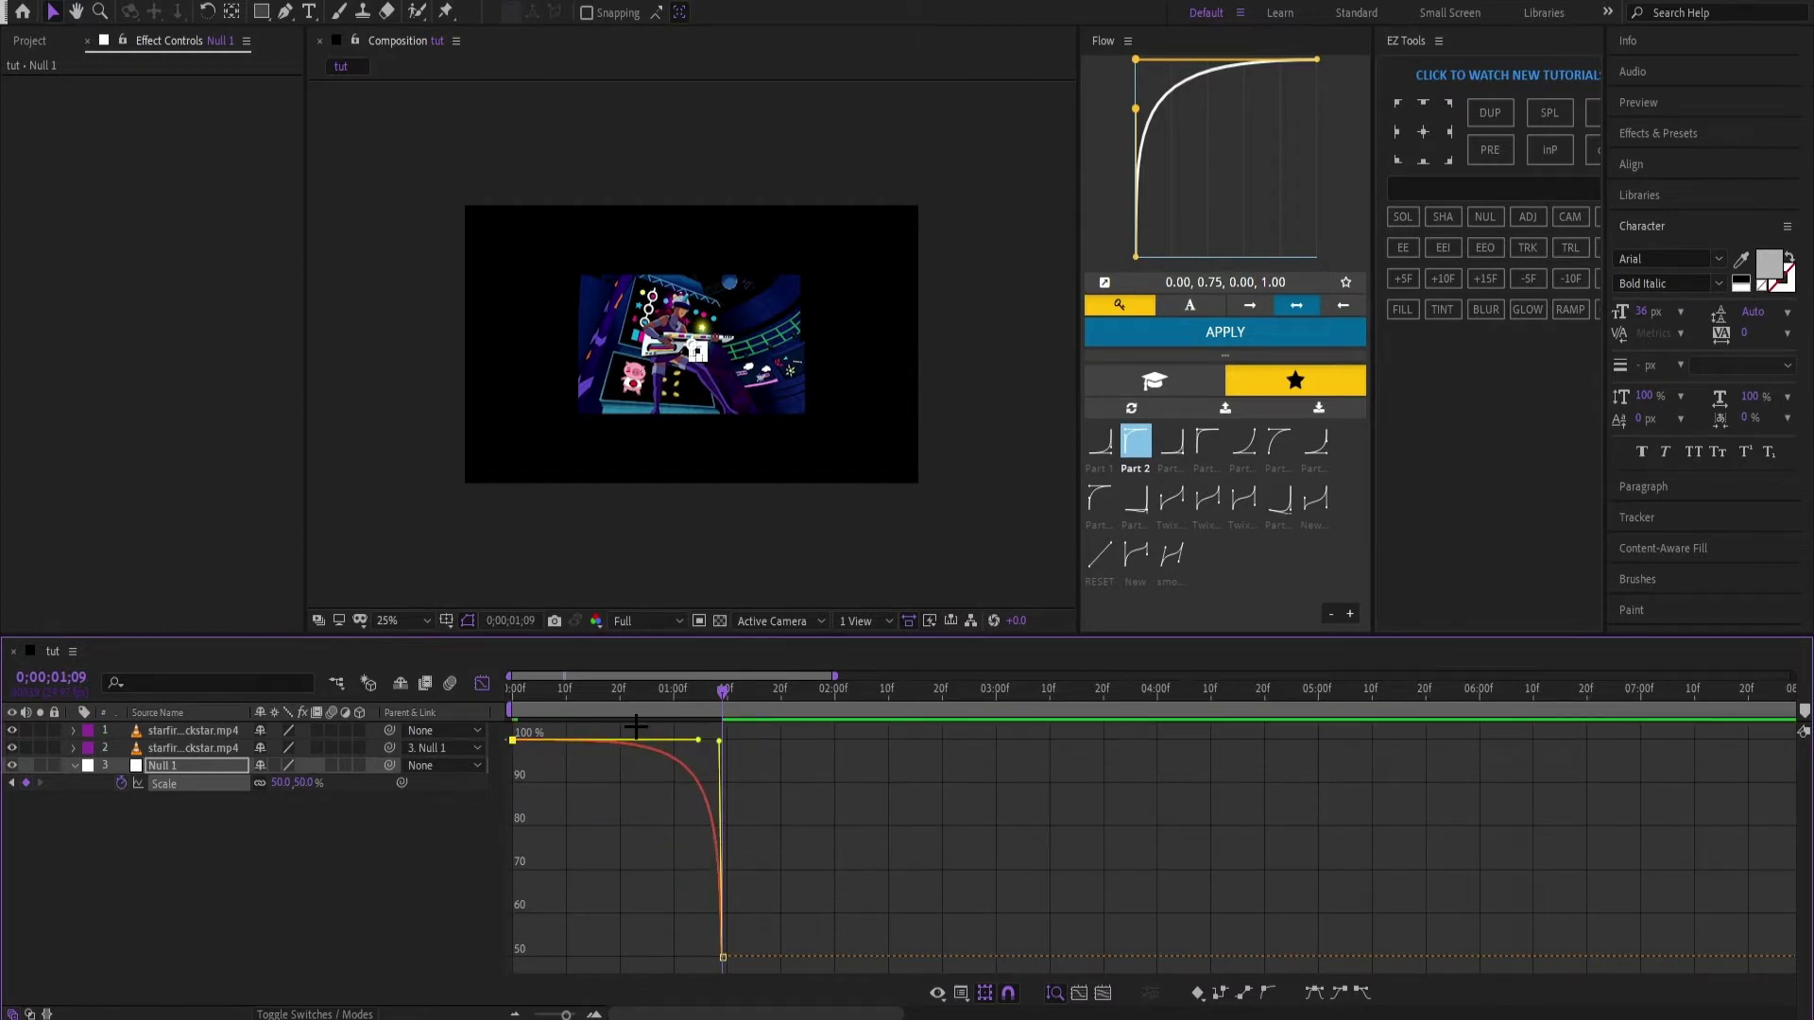
{"action": "left_click", "coordinate": [482, 683]}
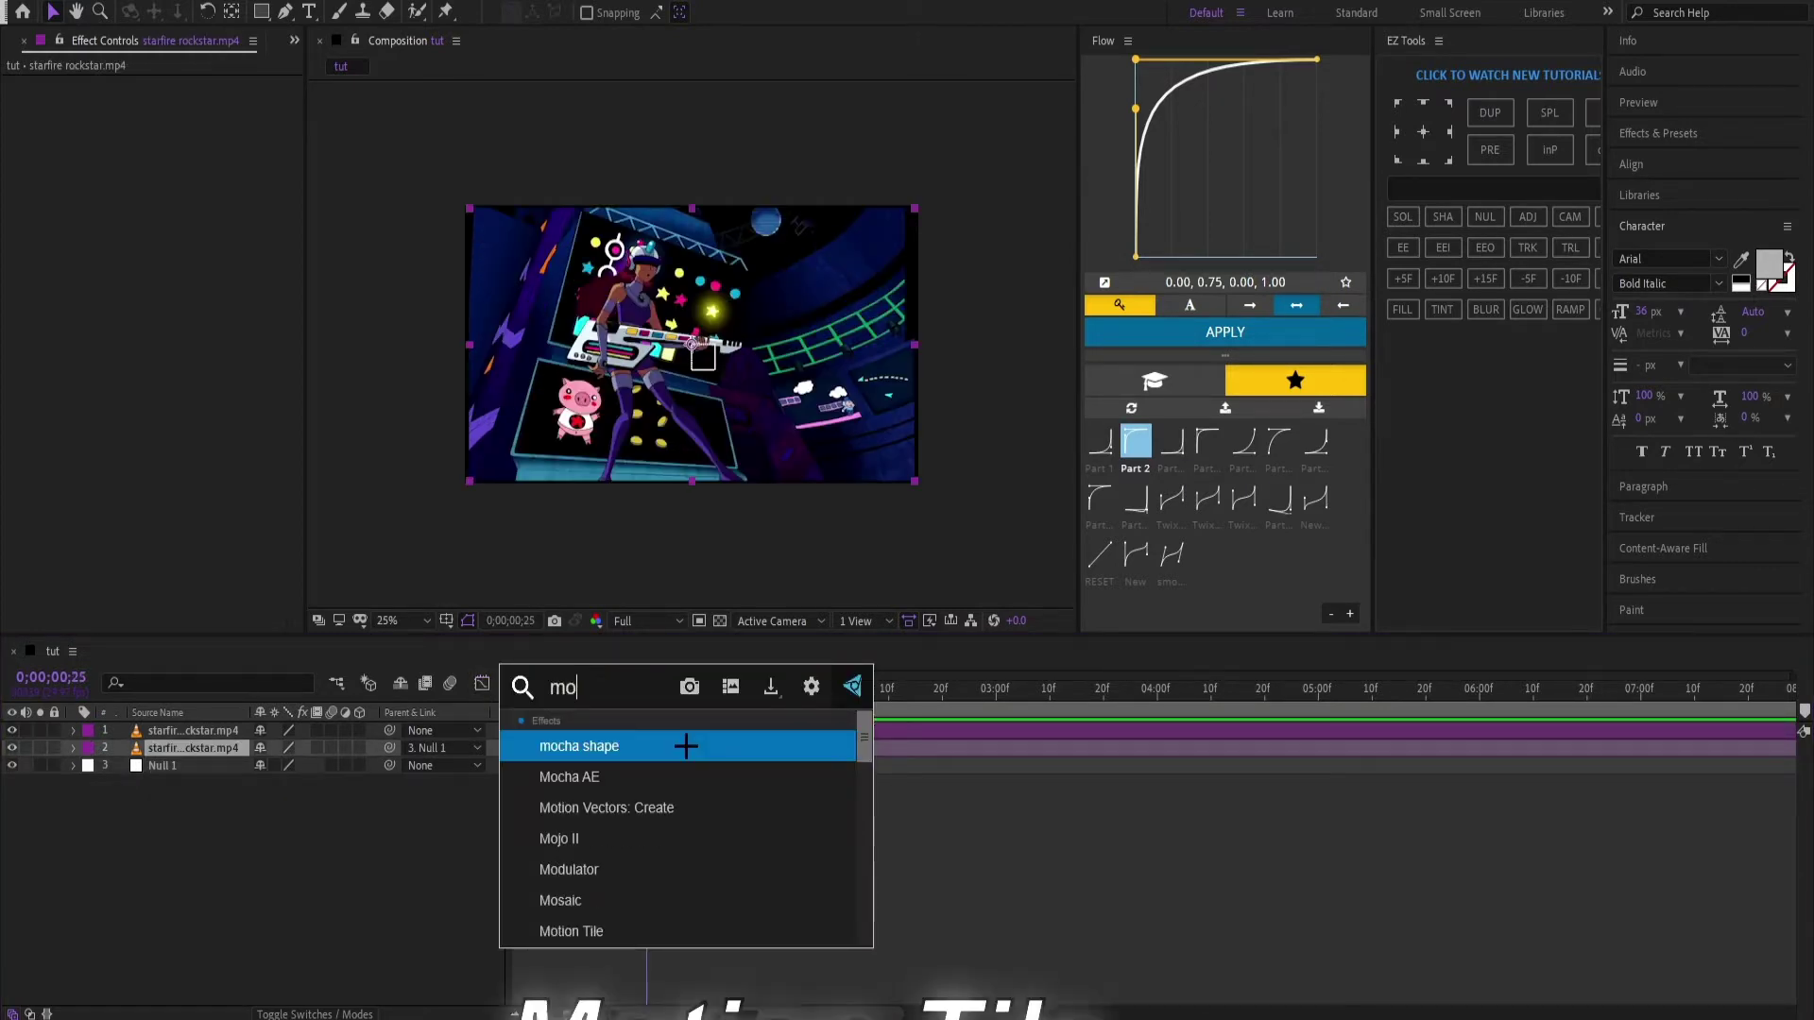
Step: Apply Motion Tile to the first clip with output width and height at 400 and Mirror Edges enabled
{"action": "type", "text": "tion tile"}
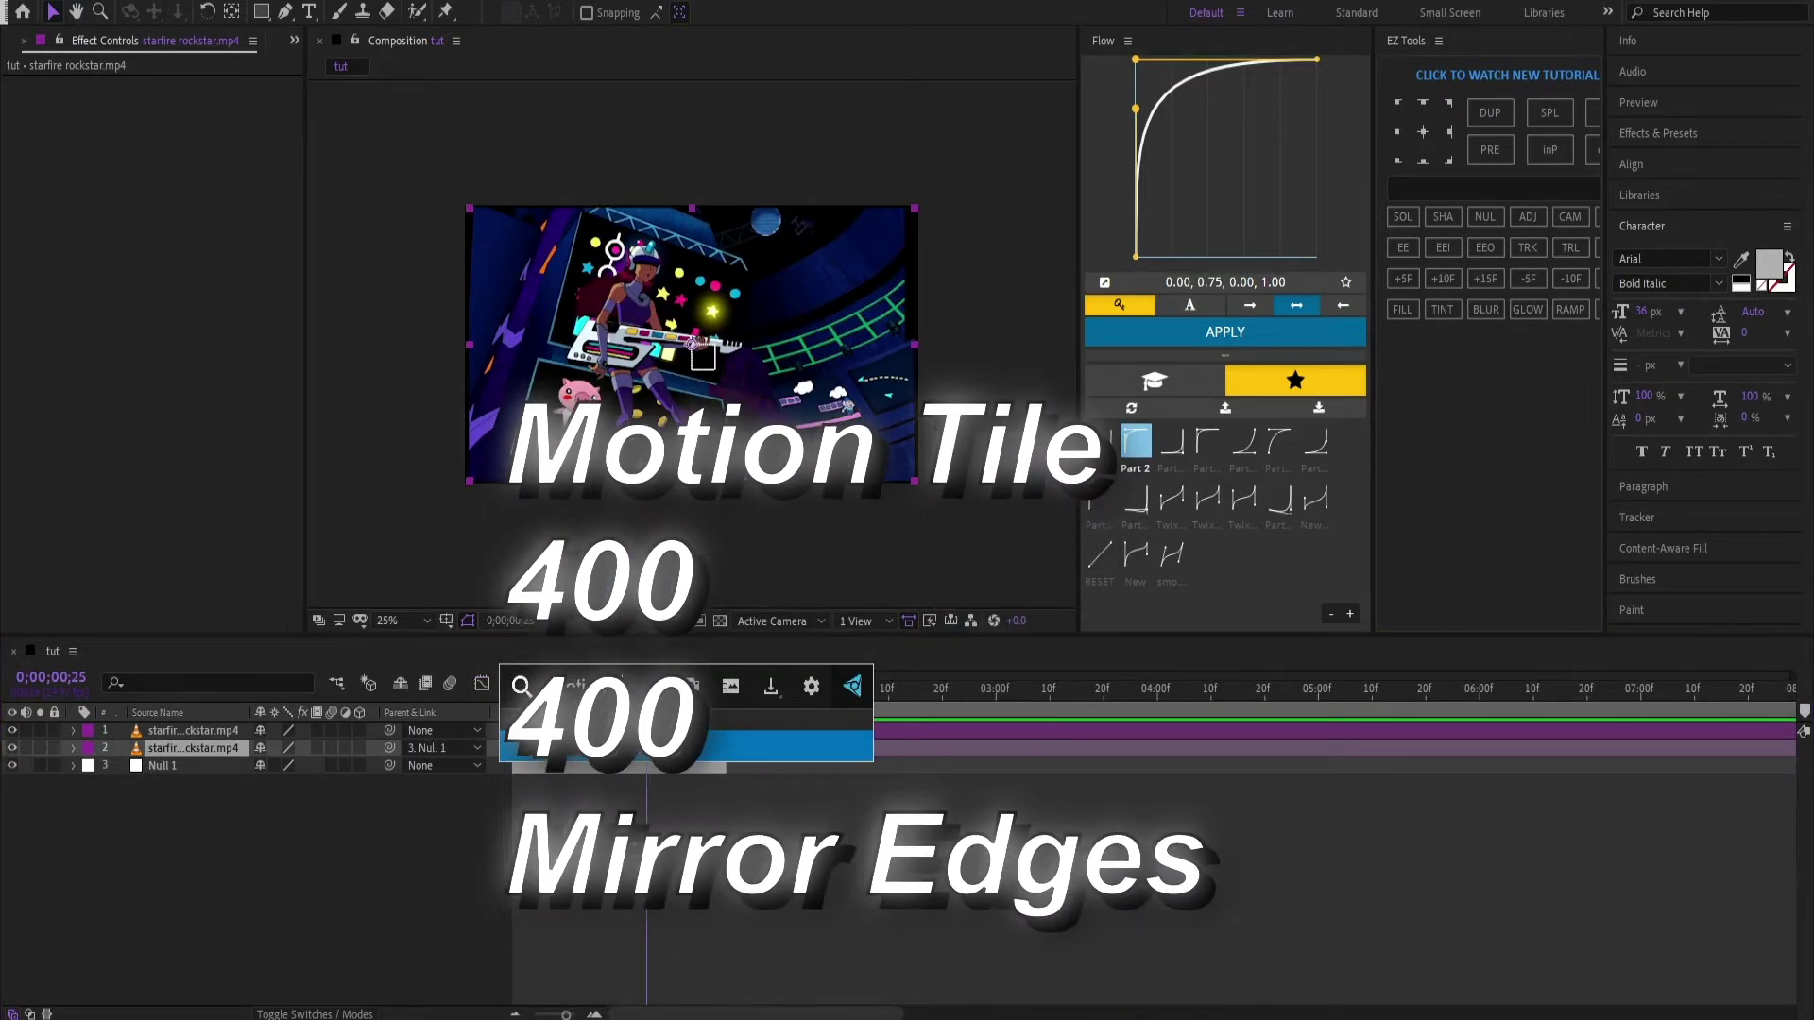
{"action": "key", "text": "Return"}
{"action": "left_click", "coordinate": [223, 191]}
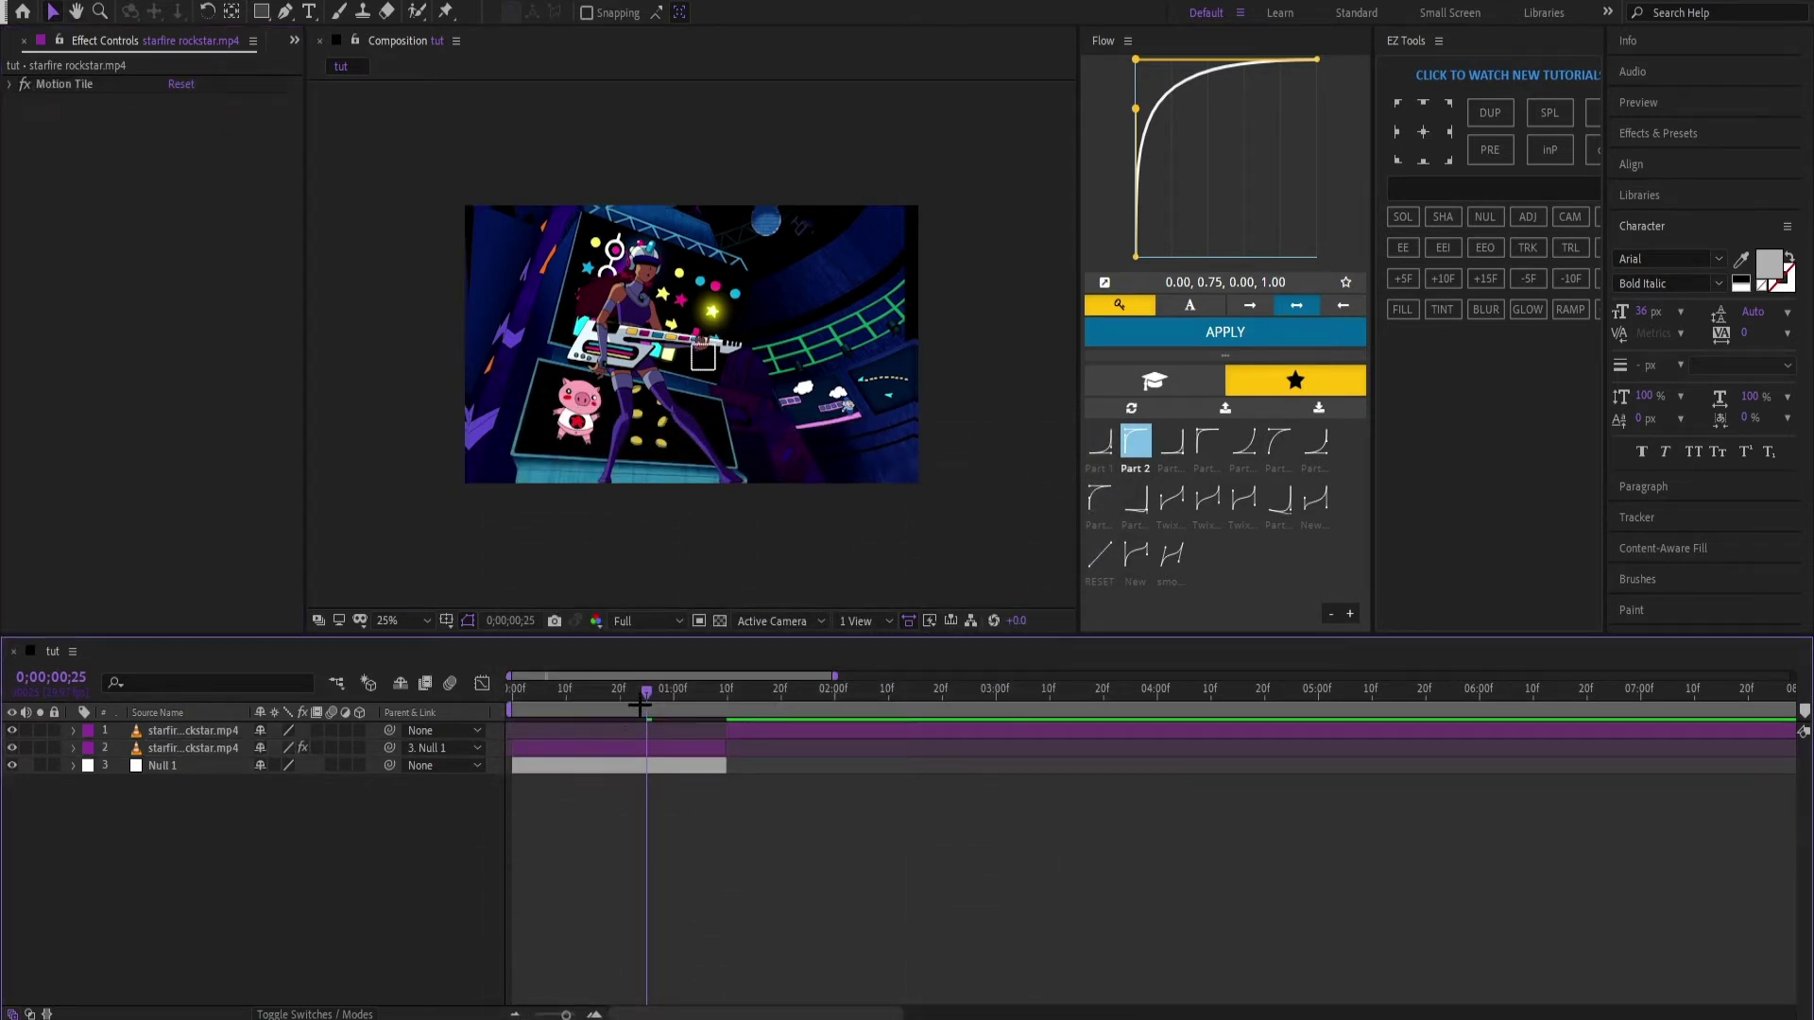
Step: Pre-compose the first clip and its null together as "what ever you want"
{"action": "left_click_drag", "start_coordinate": [640, 705], "coordinate": [413, 803]}
{"action": "left_click_drag", "start_coordinate": [532, 707], "coordinate": [499, 758]}
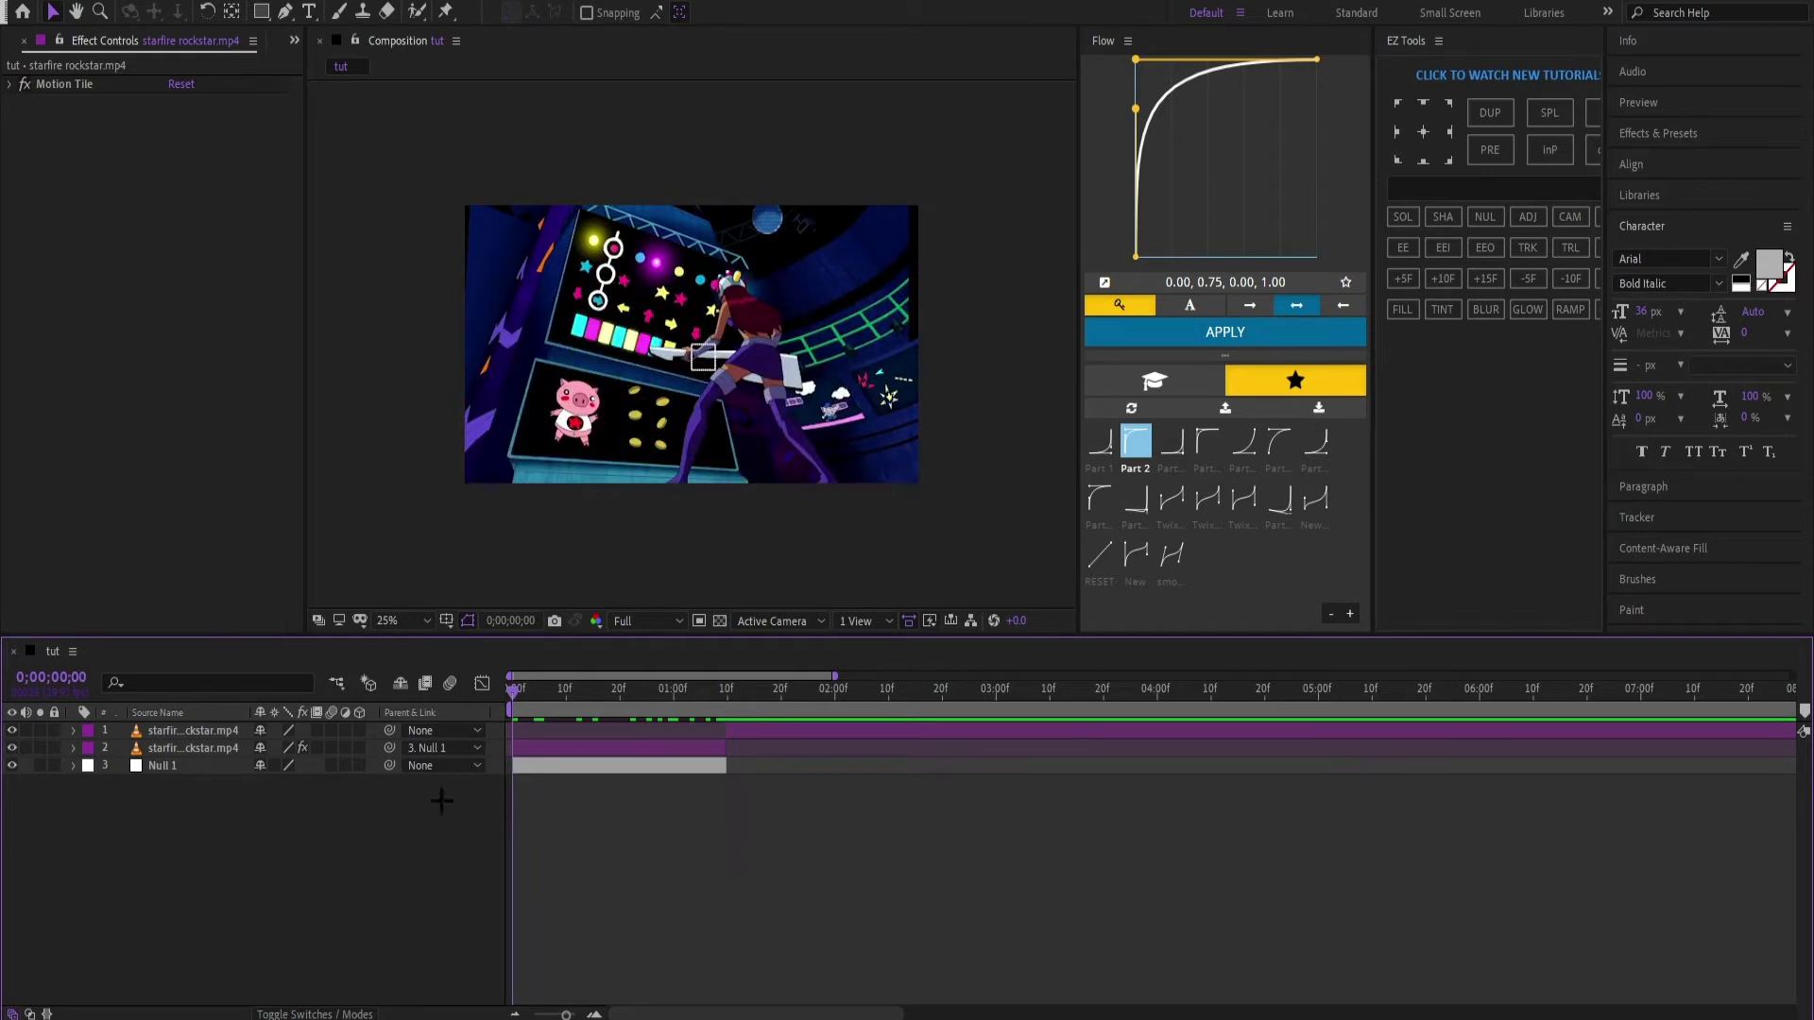
{"action": "left_click", "coordinate": [574, 750]}
{"action": "left_click", "coordinate": [578, 766], "text": "ctrl"}
{"action": "key", "text": "ctrl+shift+c"}
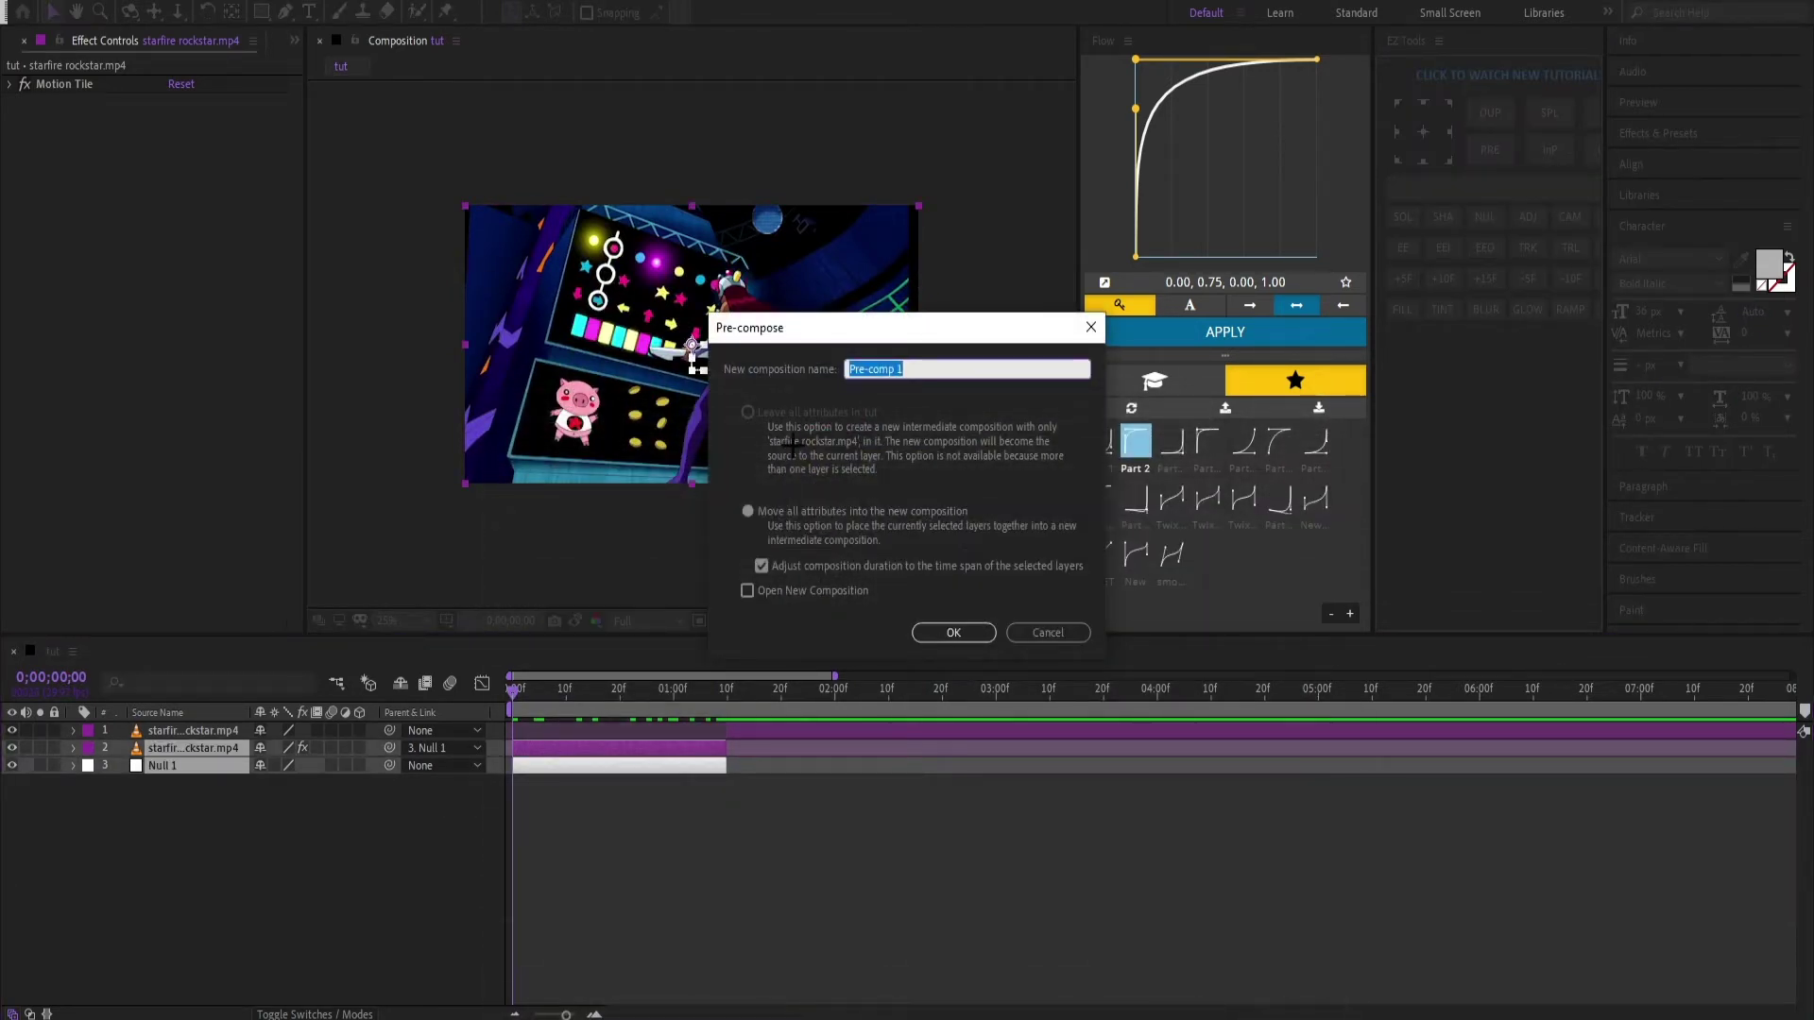
{"action": "type", "text": "what ever you want"}
{"action": "key", "text": "Return"}
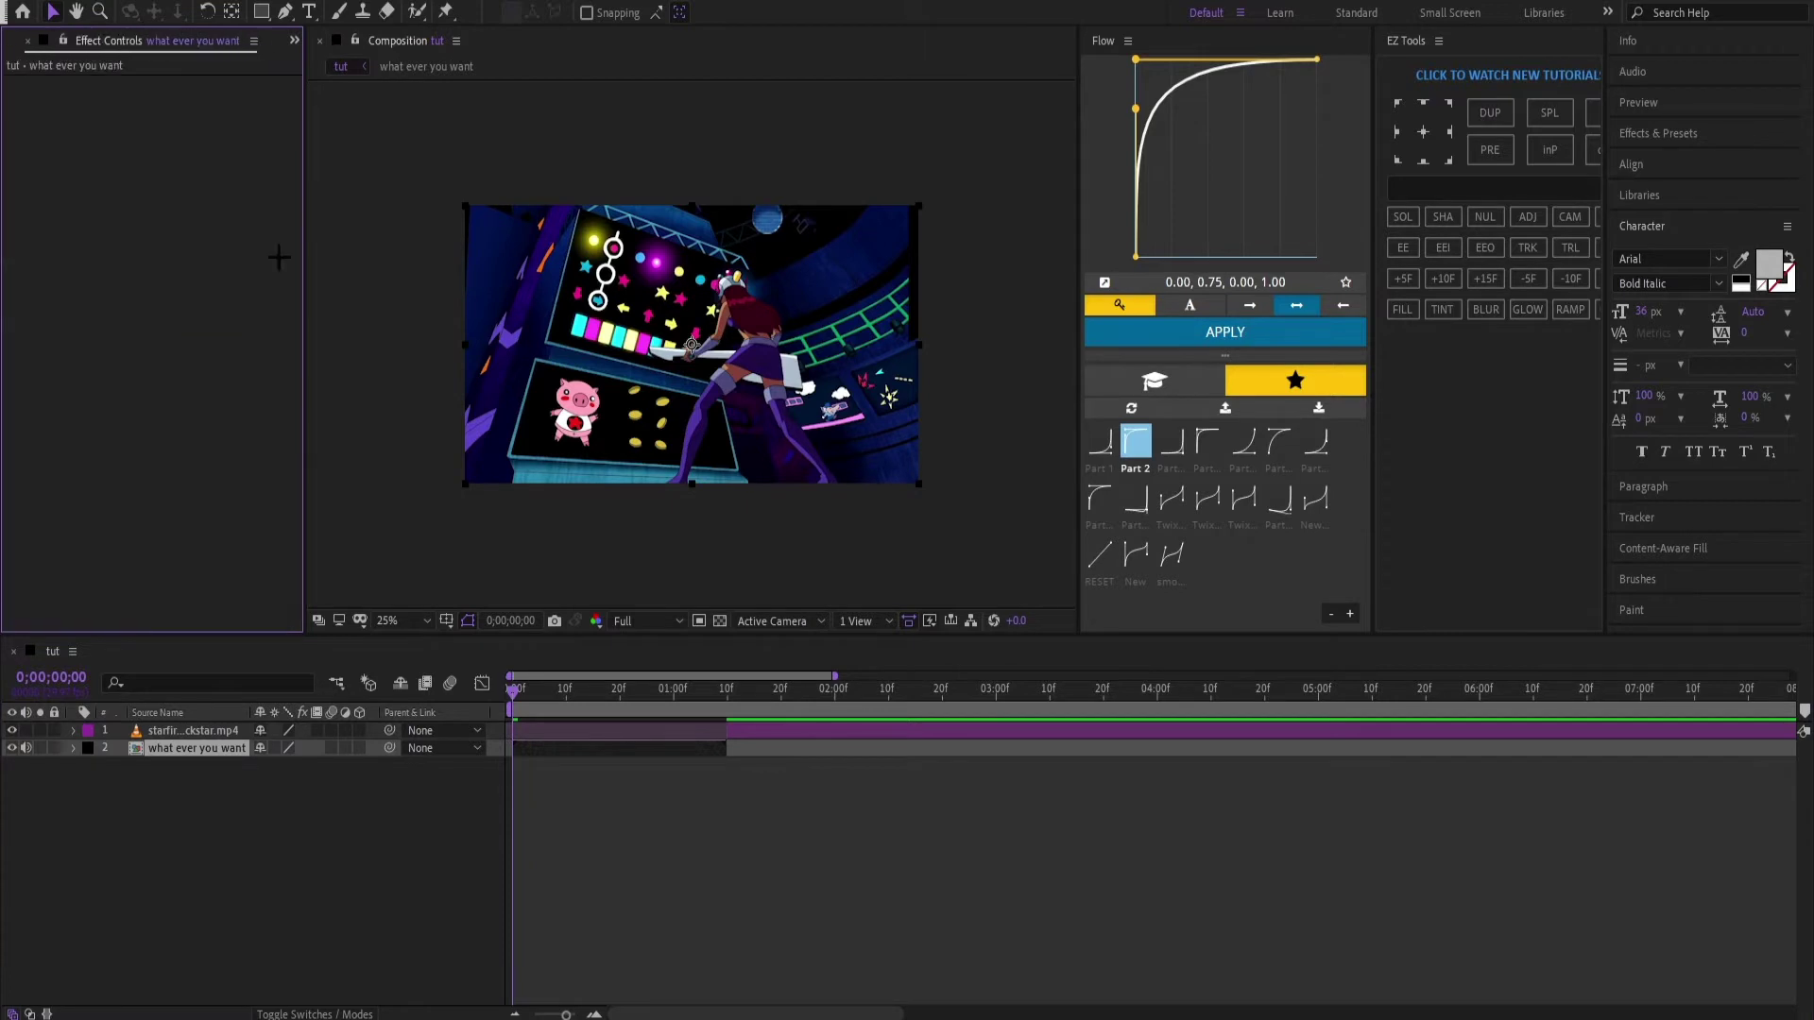
Step: Open the "what ever you want" pre-comp and inspect its clip and null layers
{"action": "left_click", "coordinate": [630, 884]}
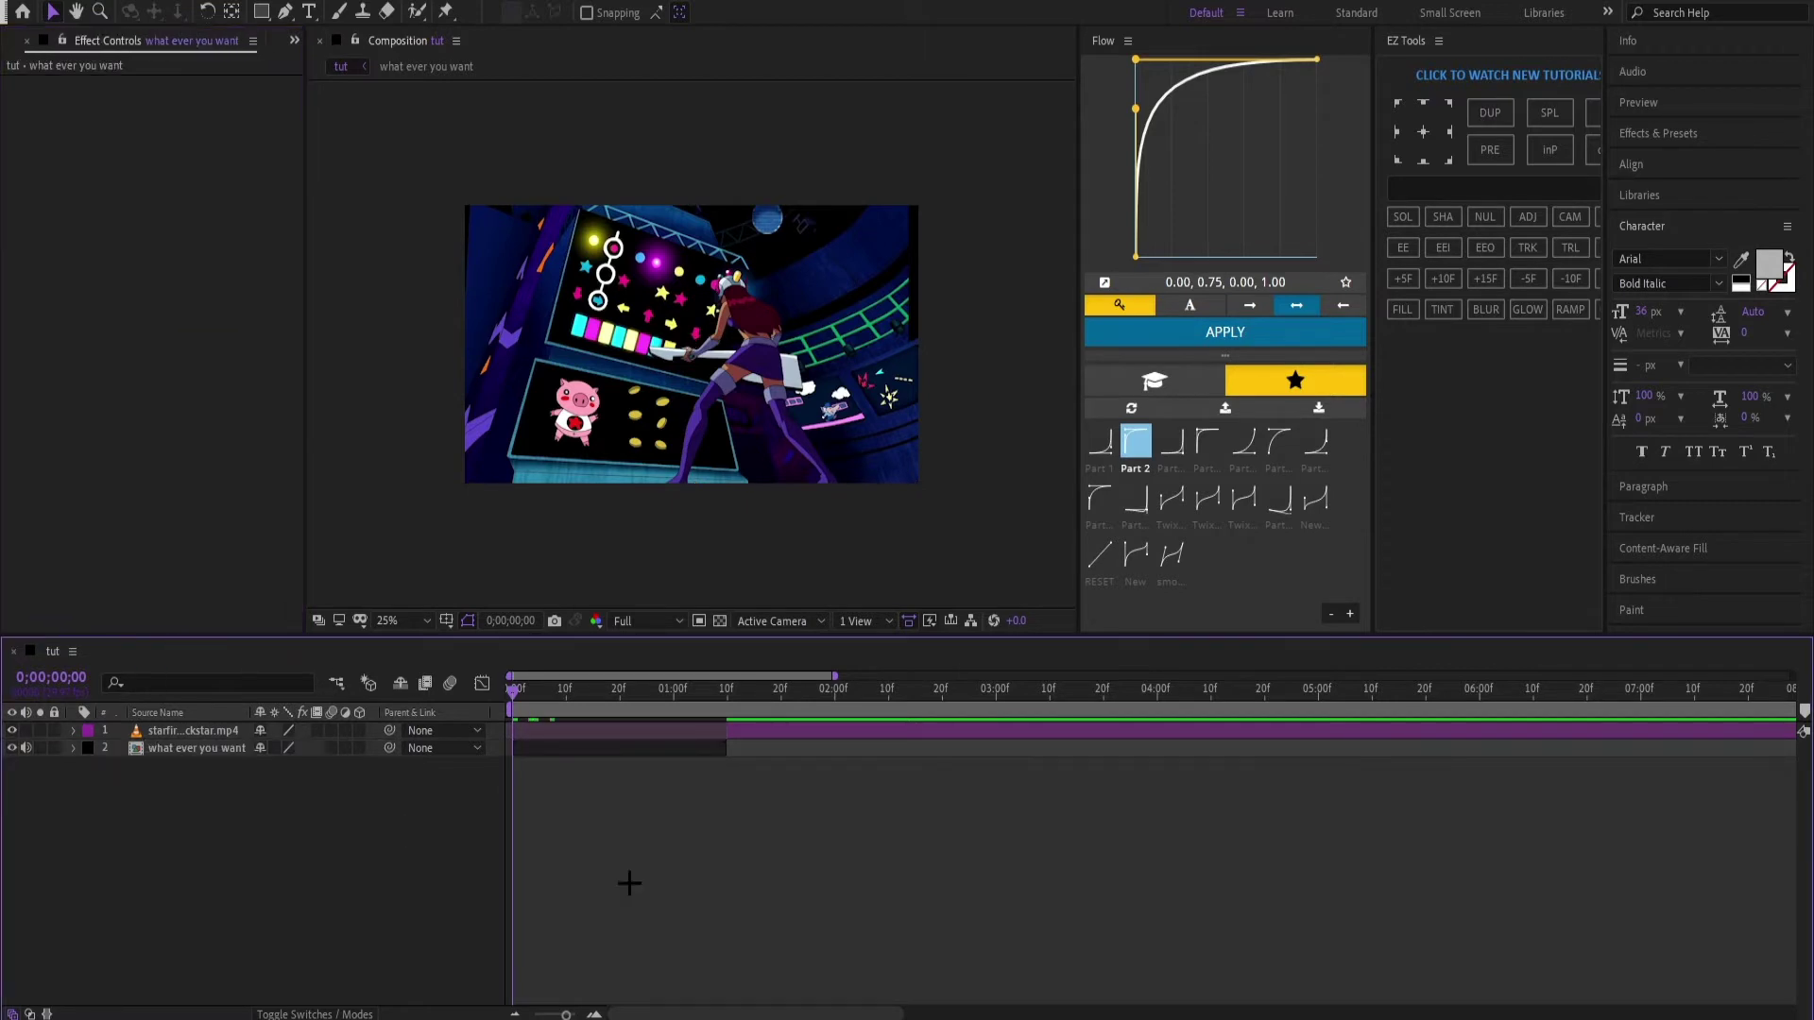
{"action": "double_click", "coordinate": [536, 747]}
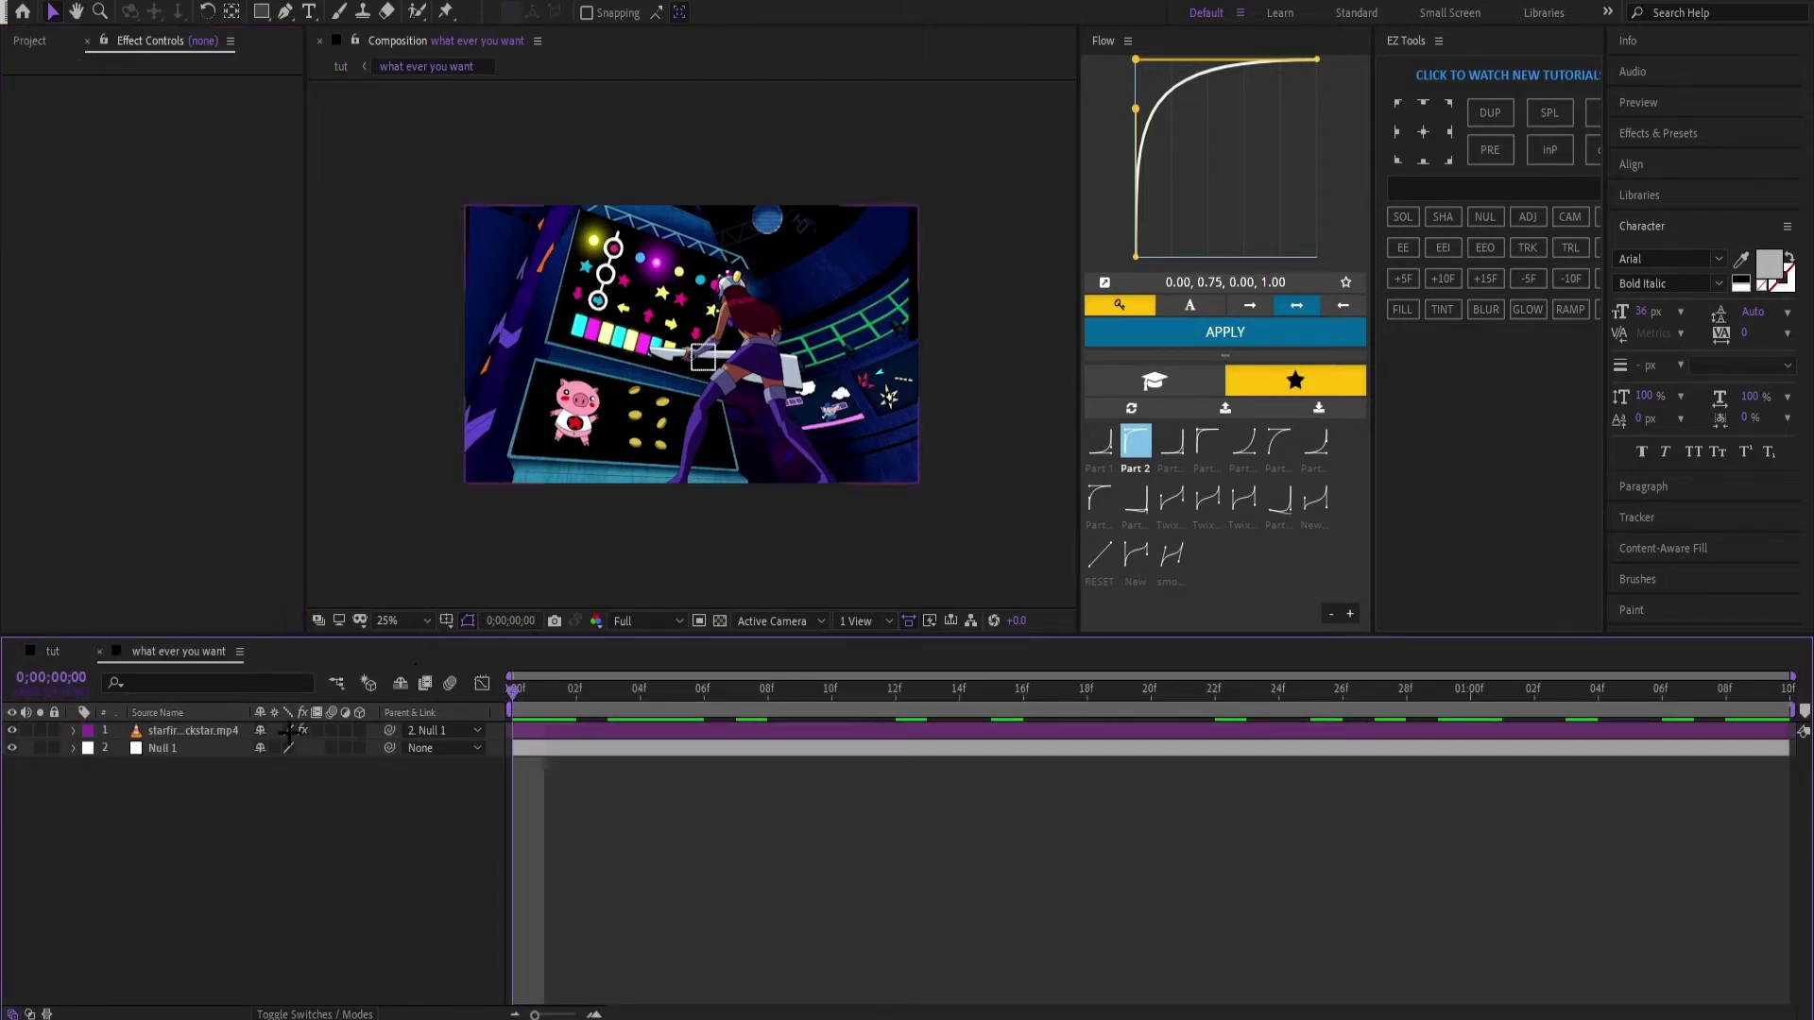
{"action": "left_click", "coordinate": [165, 748]}
{"action": "left_click", "coordinate": [169, 732]}
{"action": "left_click", "coordinate": [167, 747]}
{"action": "left_click", "coordinate": [168, 732]}
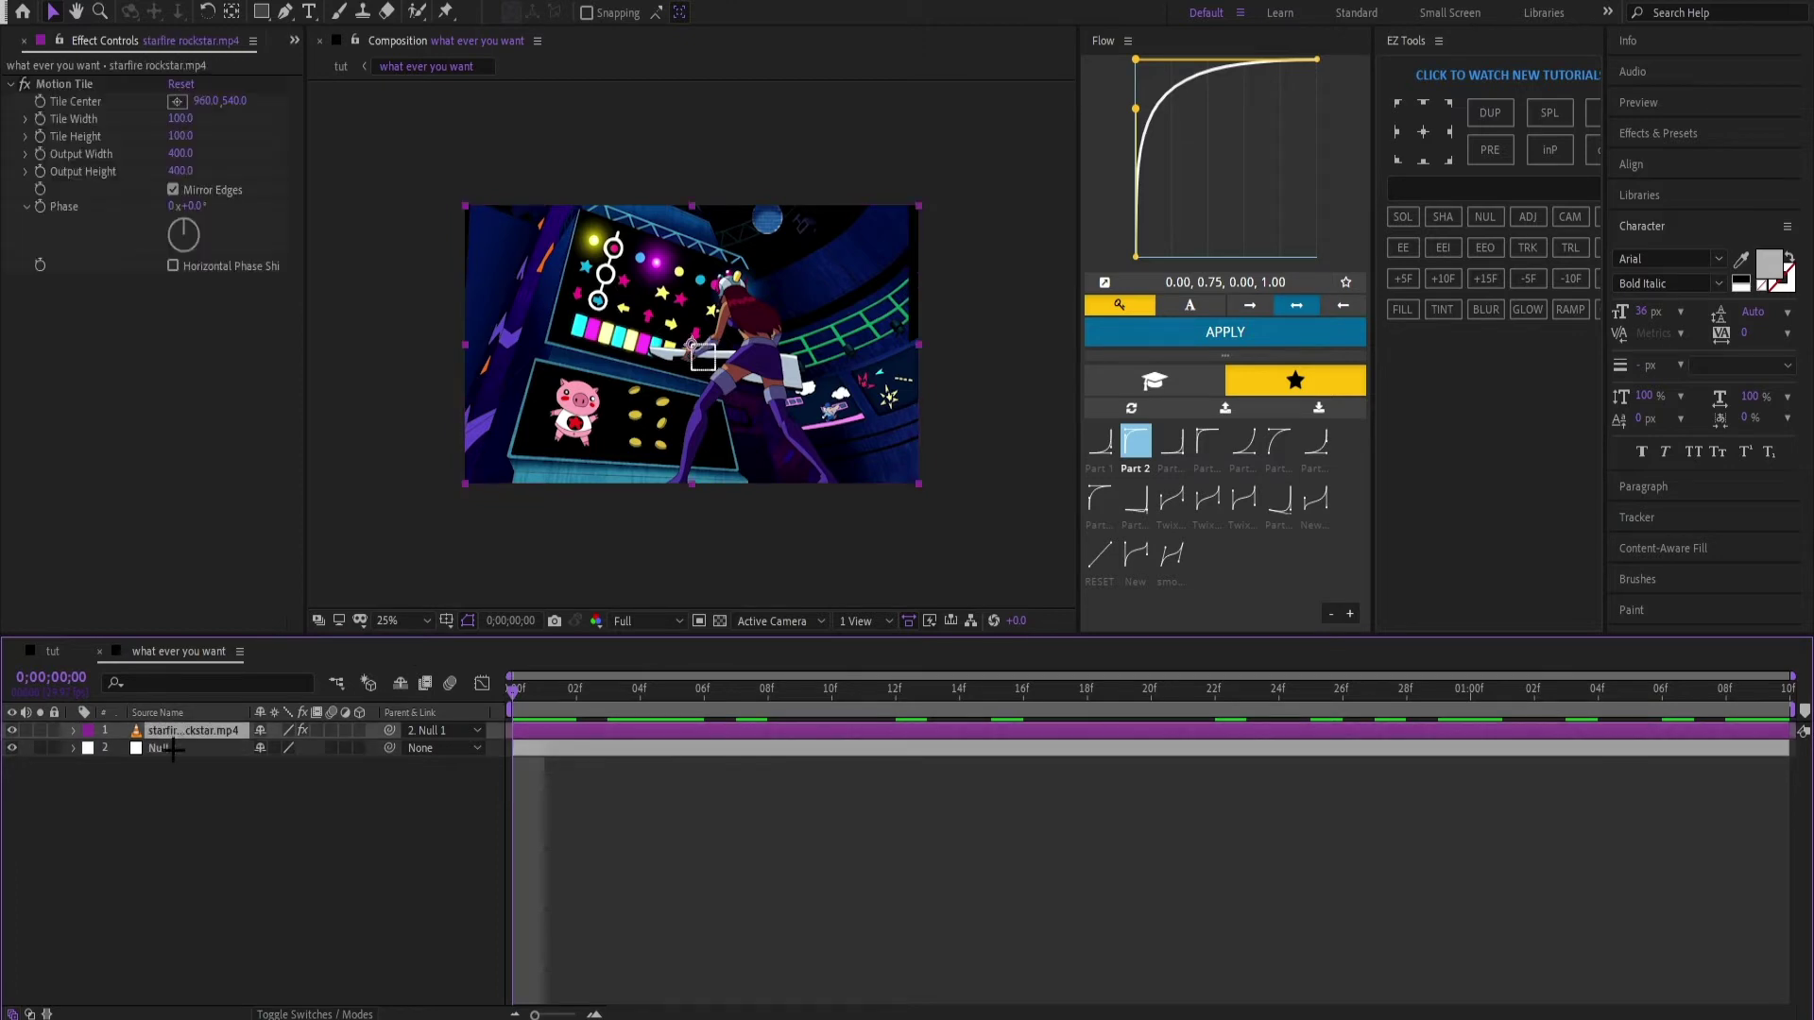
Step: Set the pre-comp's frame rate to 30 fps in the composition settings
{"action": "left_click", "coordinate": [832, 826]}
{"action": "left_click_drag", "start_coordinate": [572, 693], "coordinate": [1692, 693]}
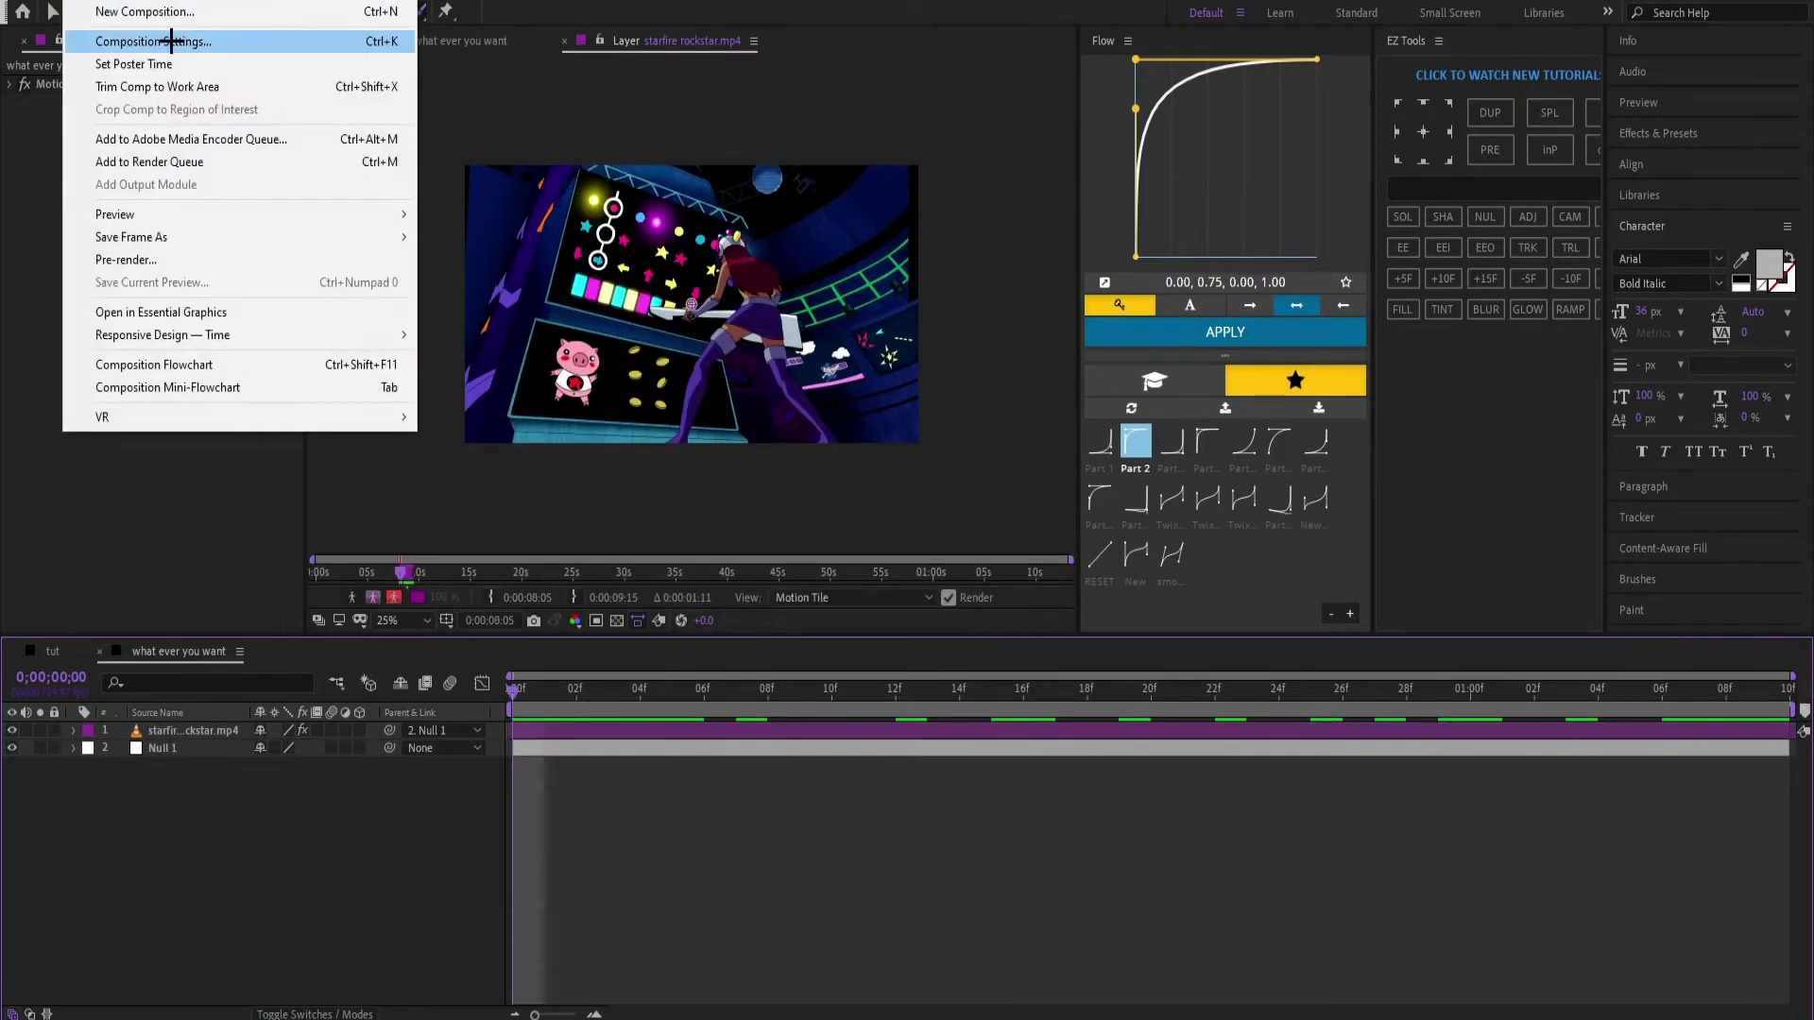
{"action": "left_click", "coordinate": [170, 40]}
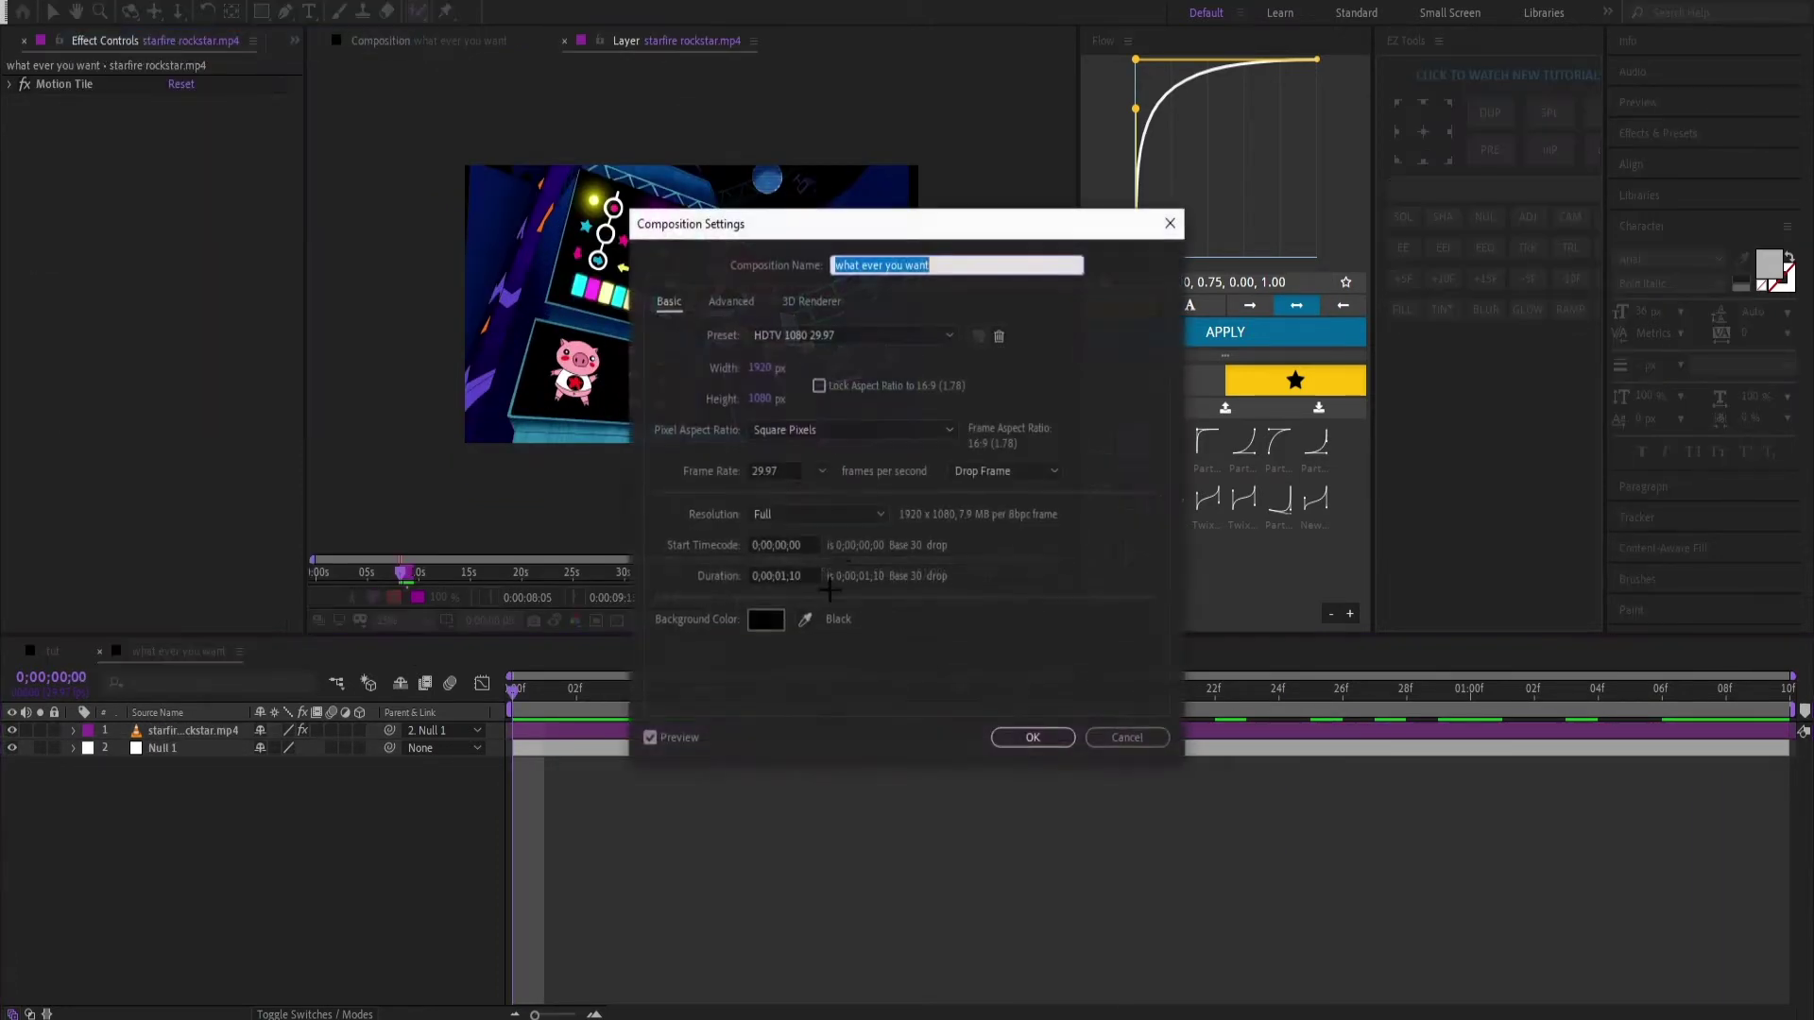
{"action": "left_click", "coordinate": [775, 471]}
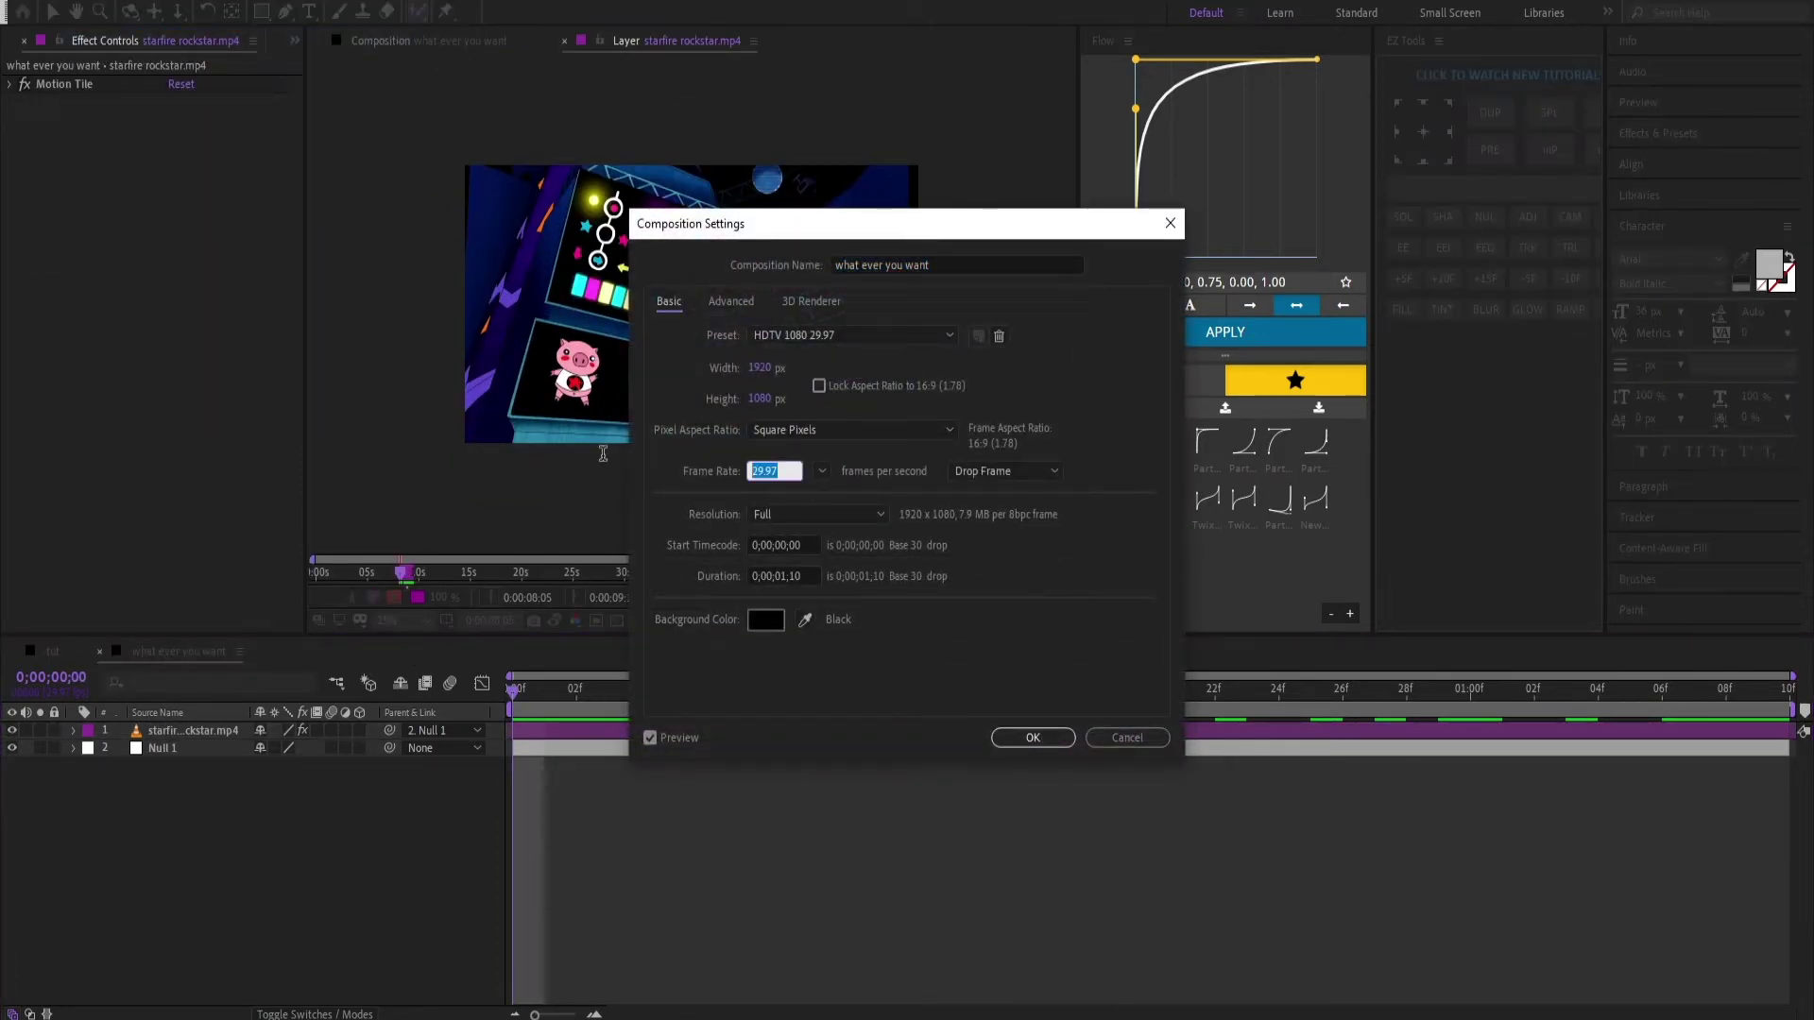
{"action": "type", "text": "30"}
{"action": "key", "text": "Return"}
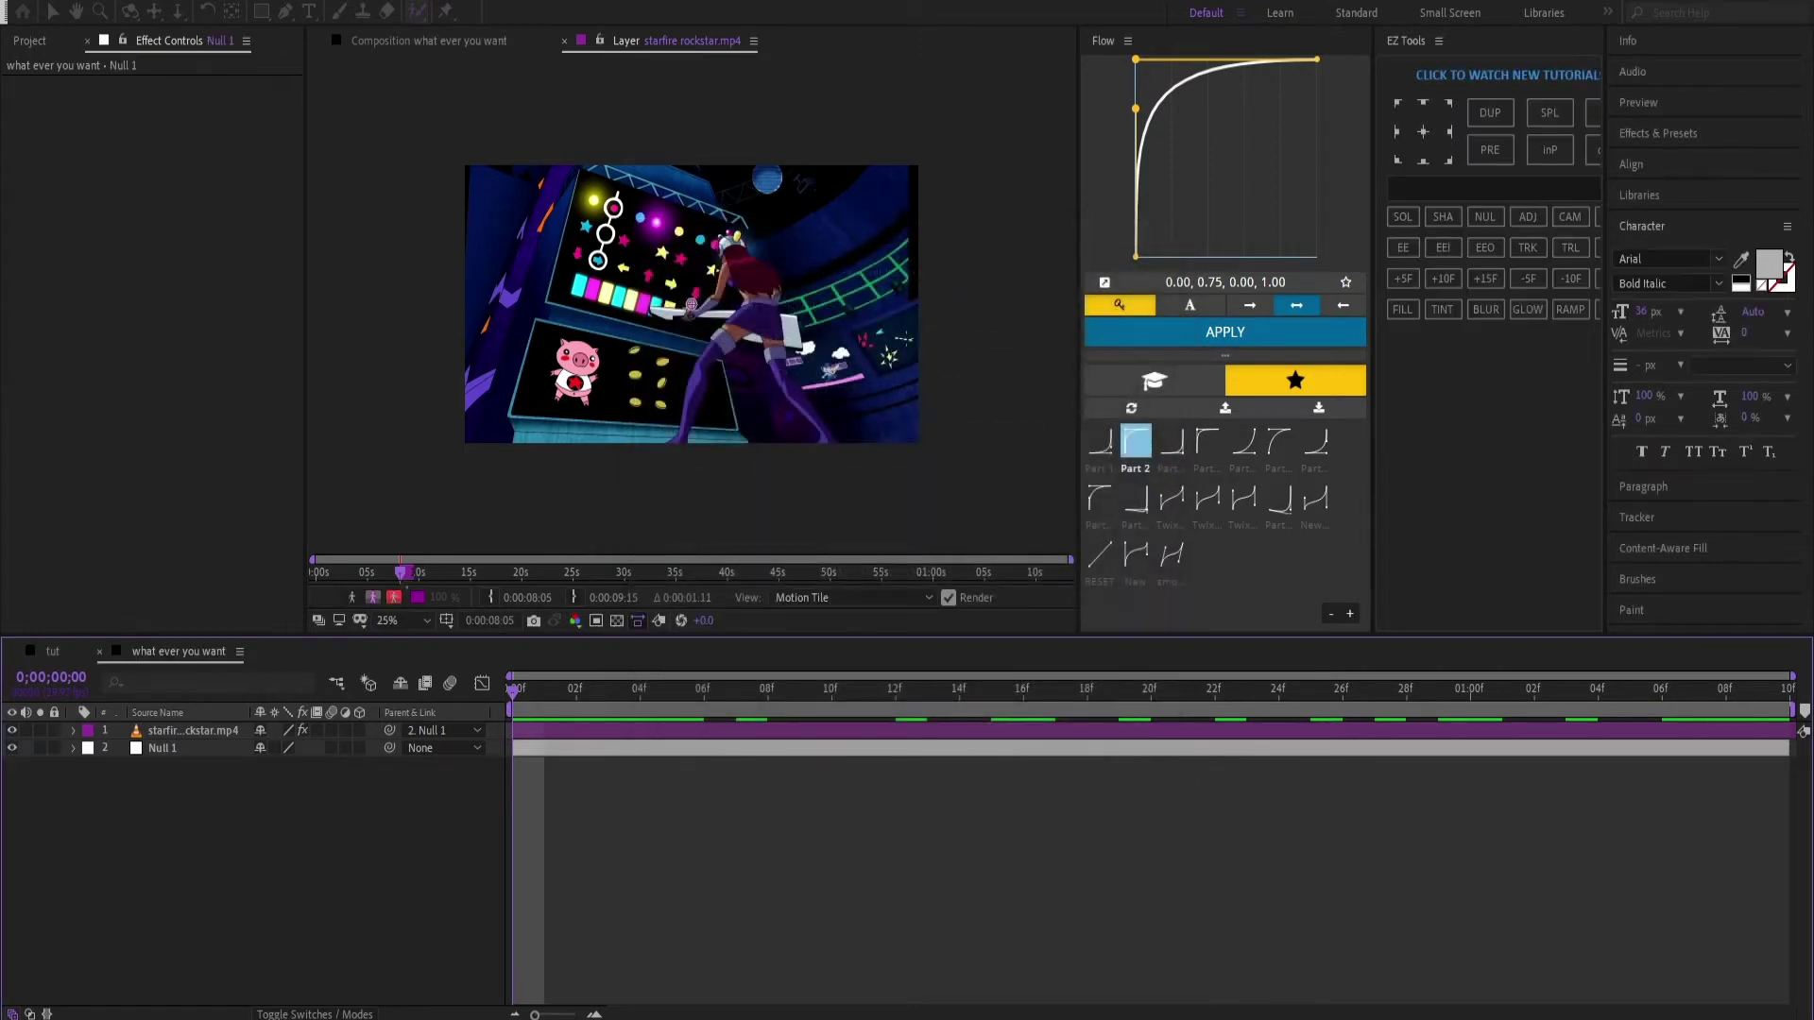
Step: Set the main tut composition's frame rate to 30 fps
{"action": "left_click", "coordinate": [43, 651]}
{"action": "left_click", "coordinate": [99, 1]}
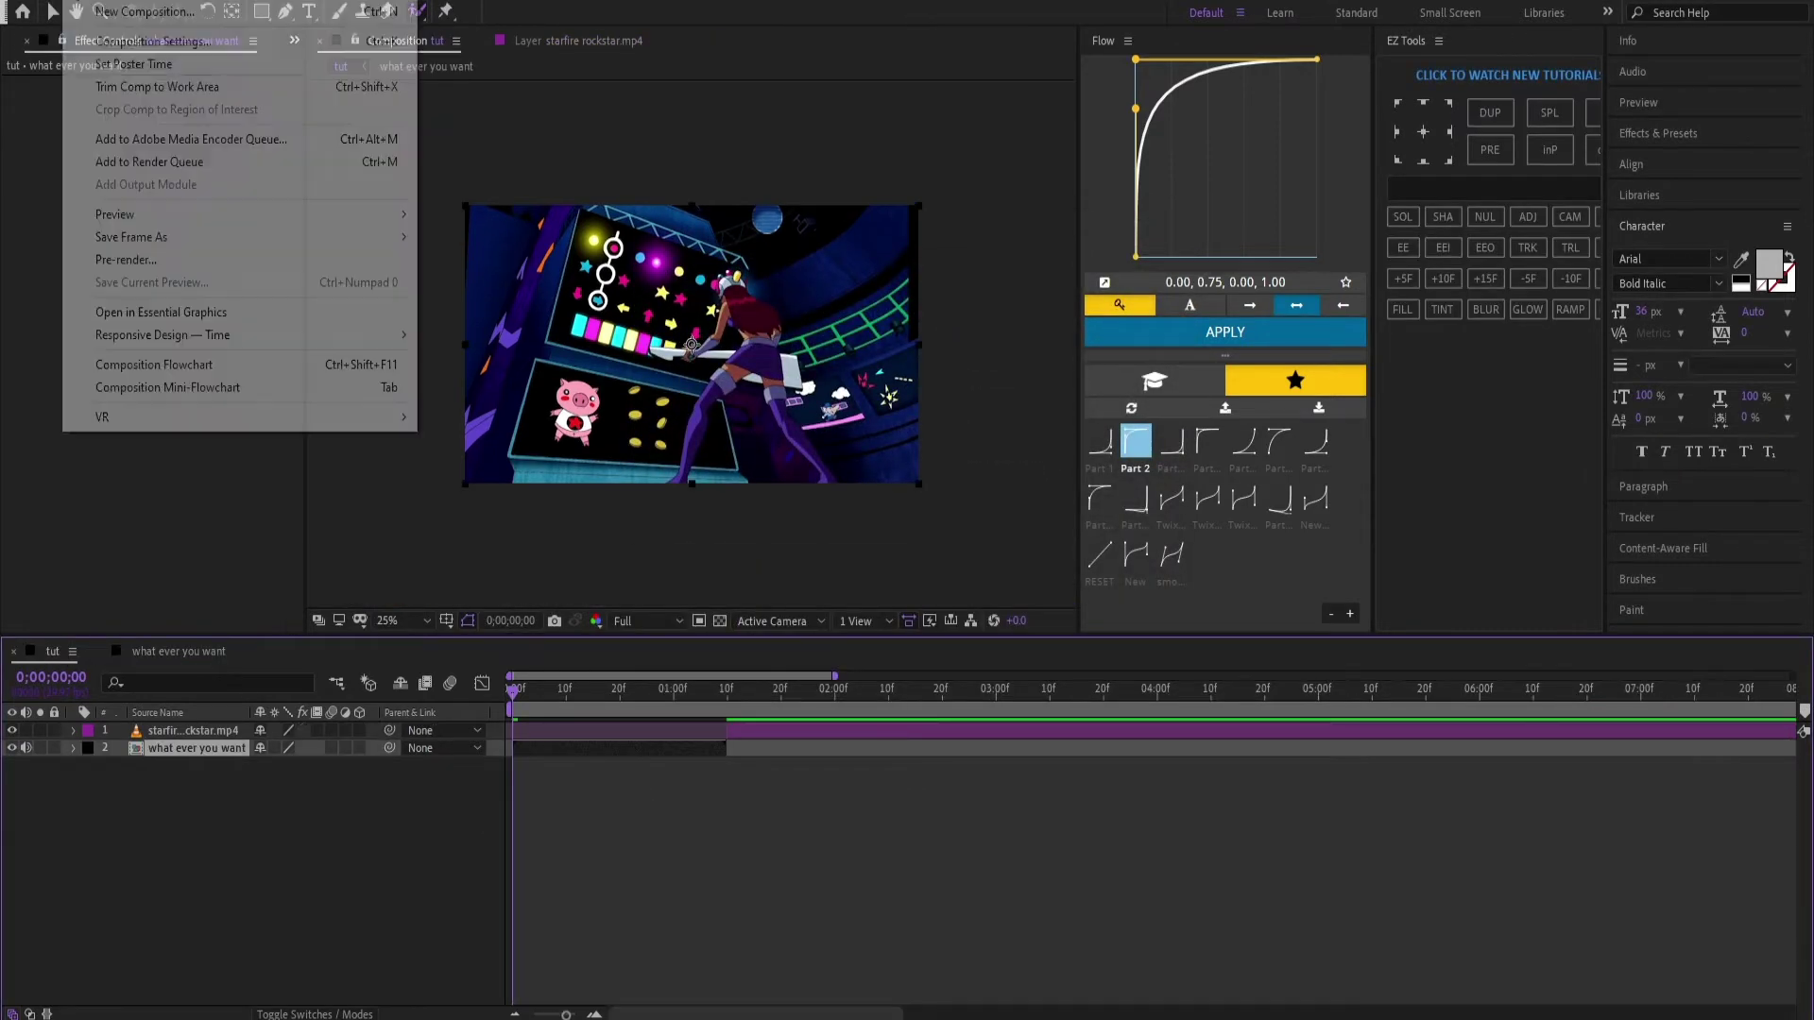
{"action": "left_click", "coordinate": [156, 38]}
{"action": "left_click", "coordinate": [775, 470]}
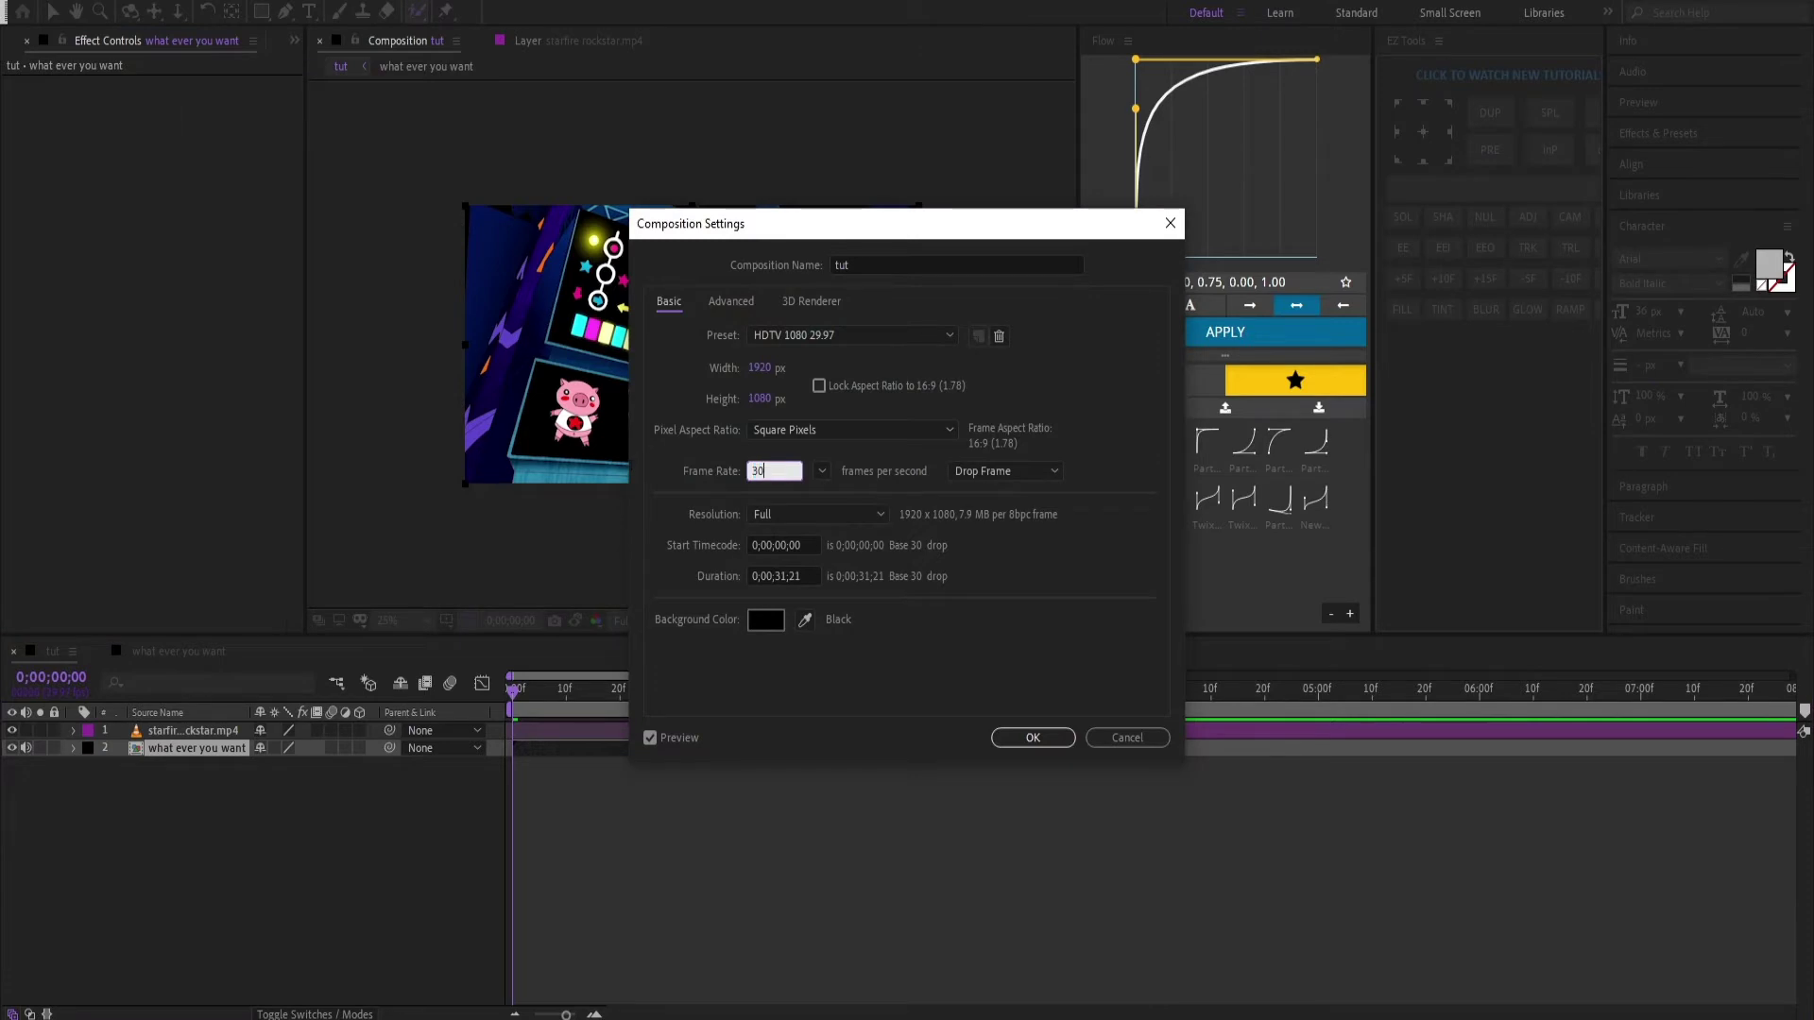
{"action": "key", "text": "Return"}
Step: Close the pre-comp's Layer view, switch back to the Selection tool and reopen the "what ever you want" pre-comp
{"action": "double_click", "coordinate": [605, 747]}
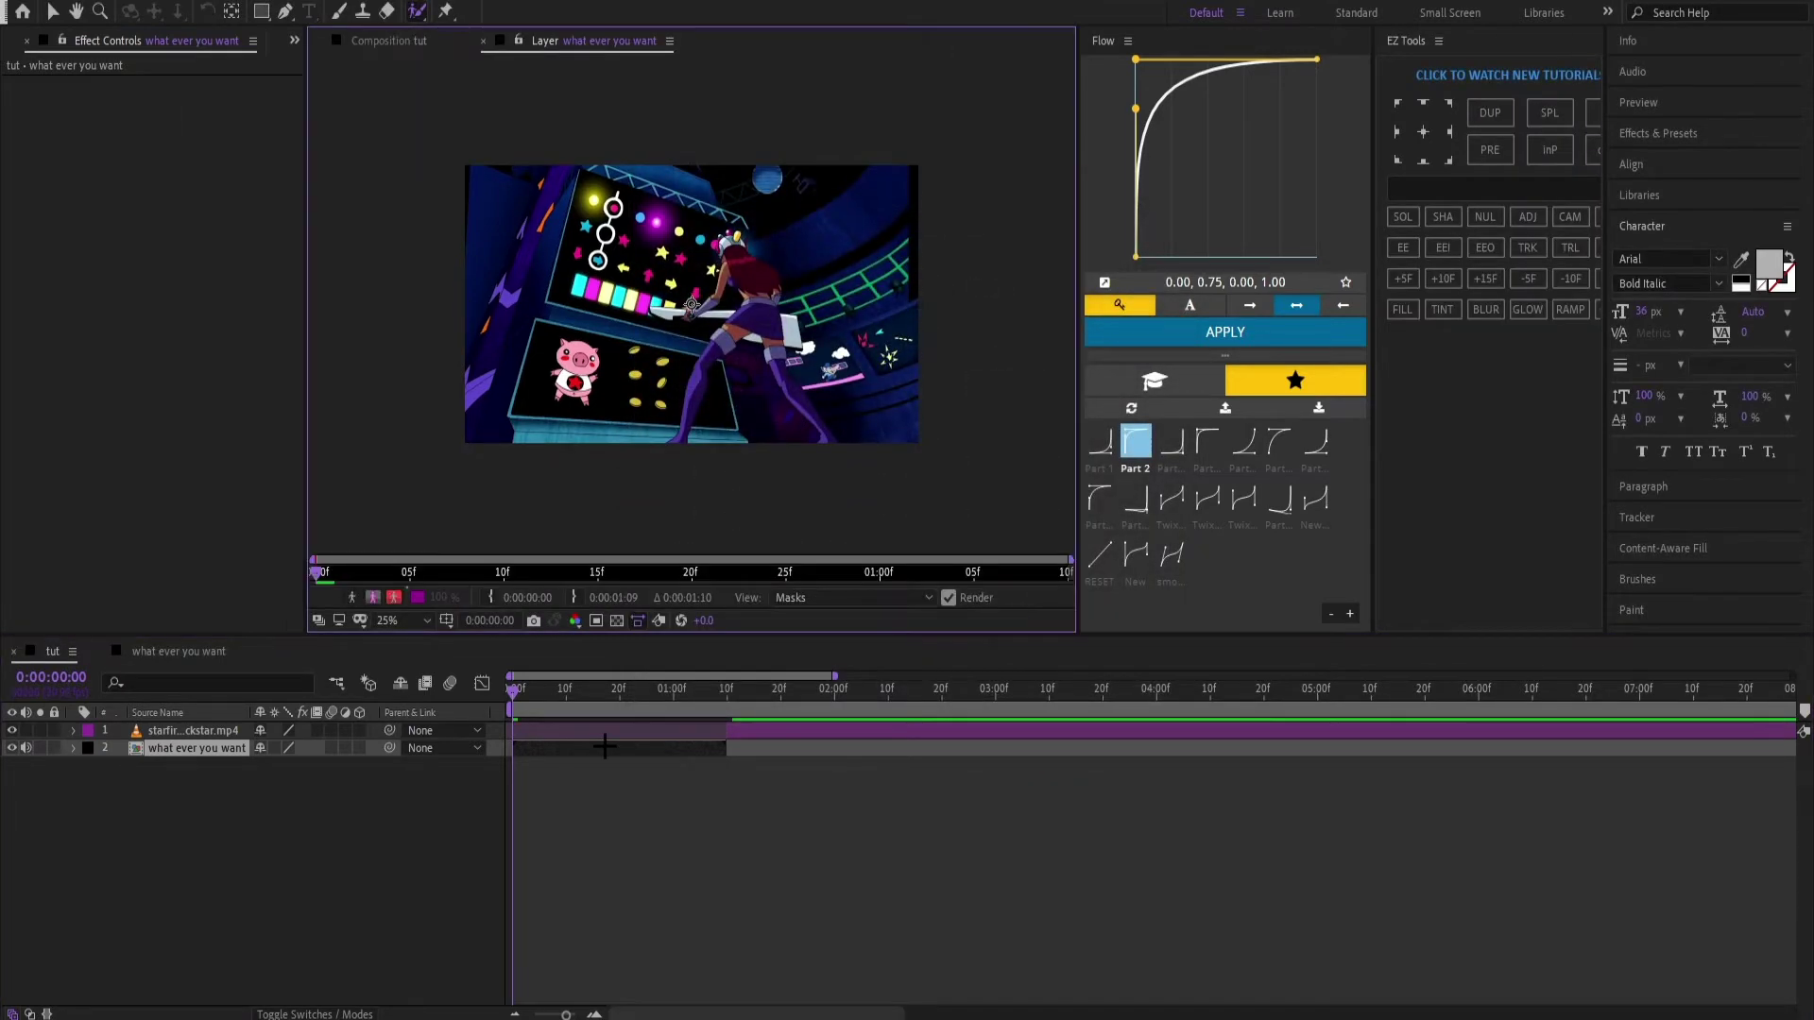
{"action": "left_click", "coordinate": [483, 41]}
{"action": "left_click", "coordinate": [54, 13]}
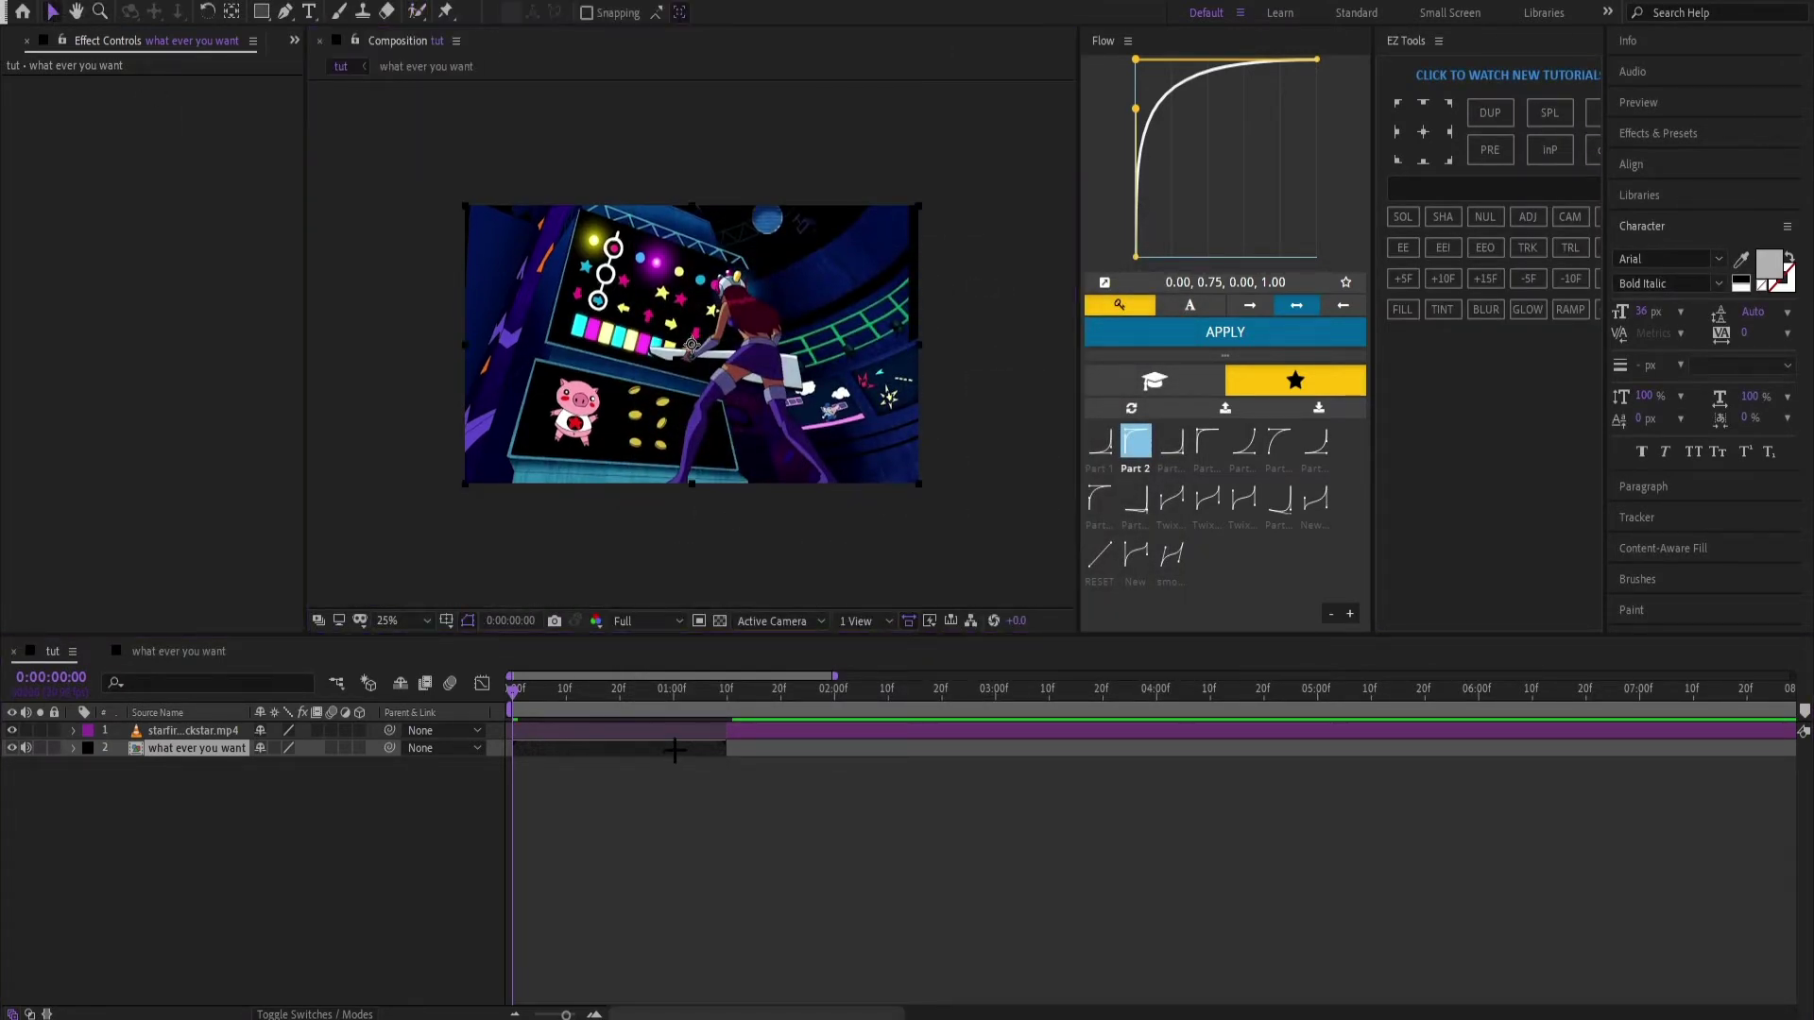
{"action": "double_click", "coordinate": [675, 751]}
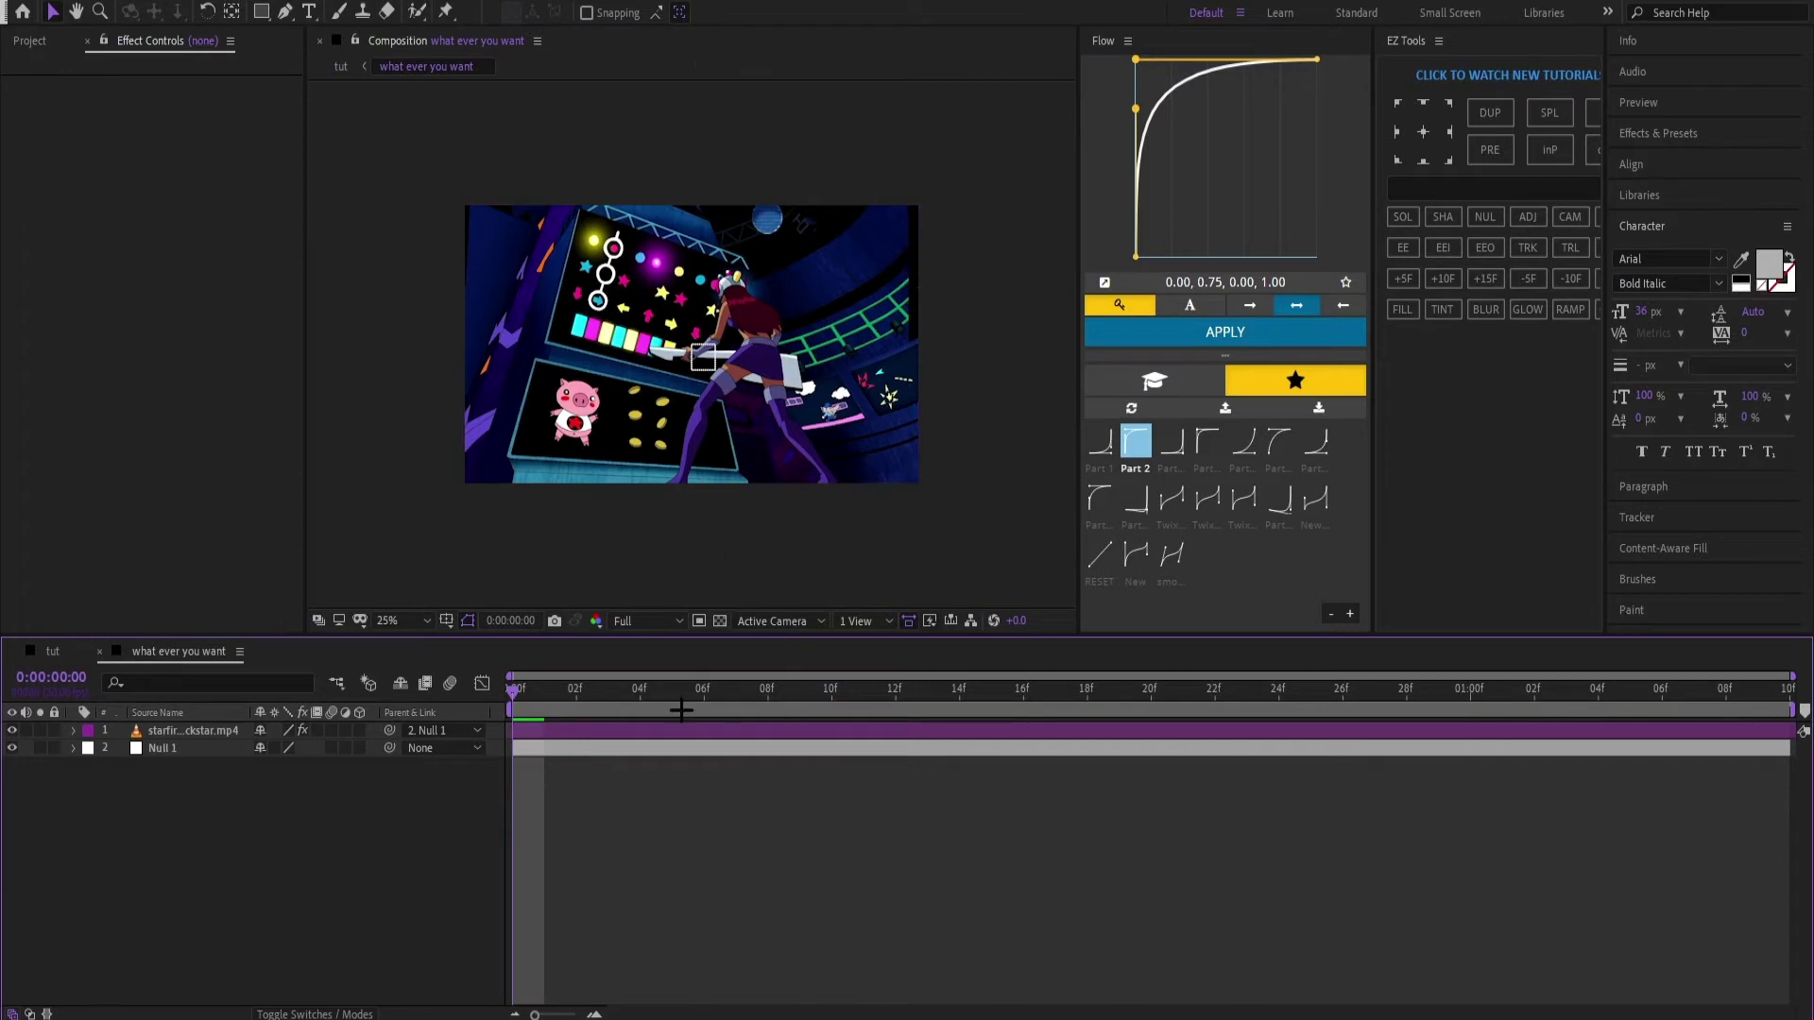
Step: Paint Roto Brush strokes over the character's body, legs and instrument on the clip's first frame to isolate her from the background
{"action": "left_click", "coordinate": [641, 734]}
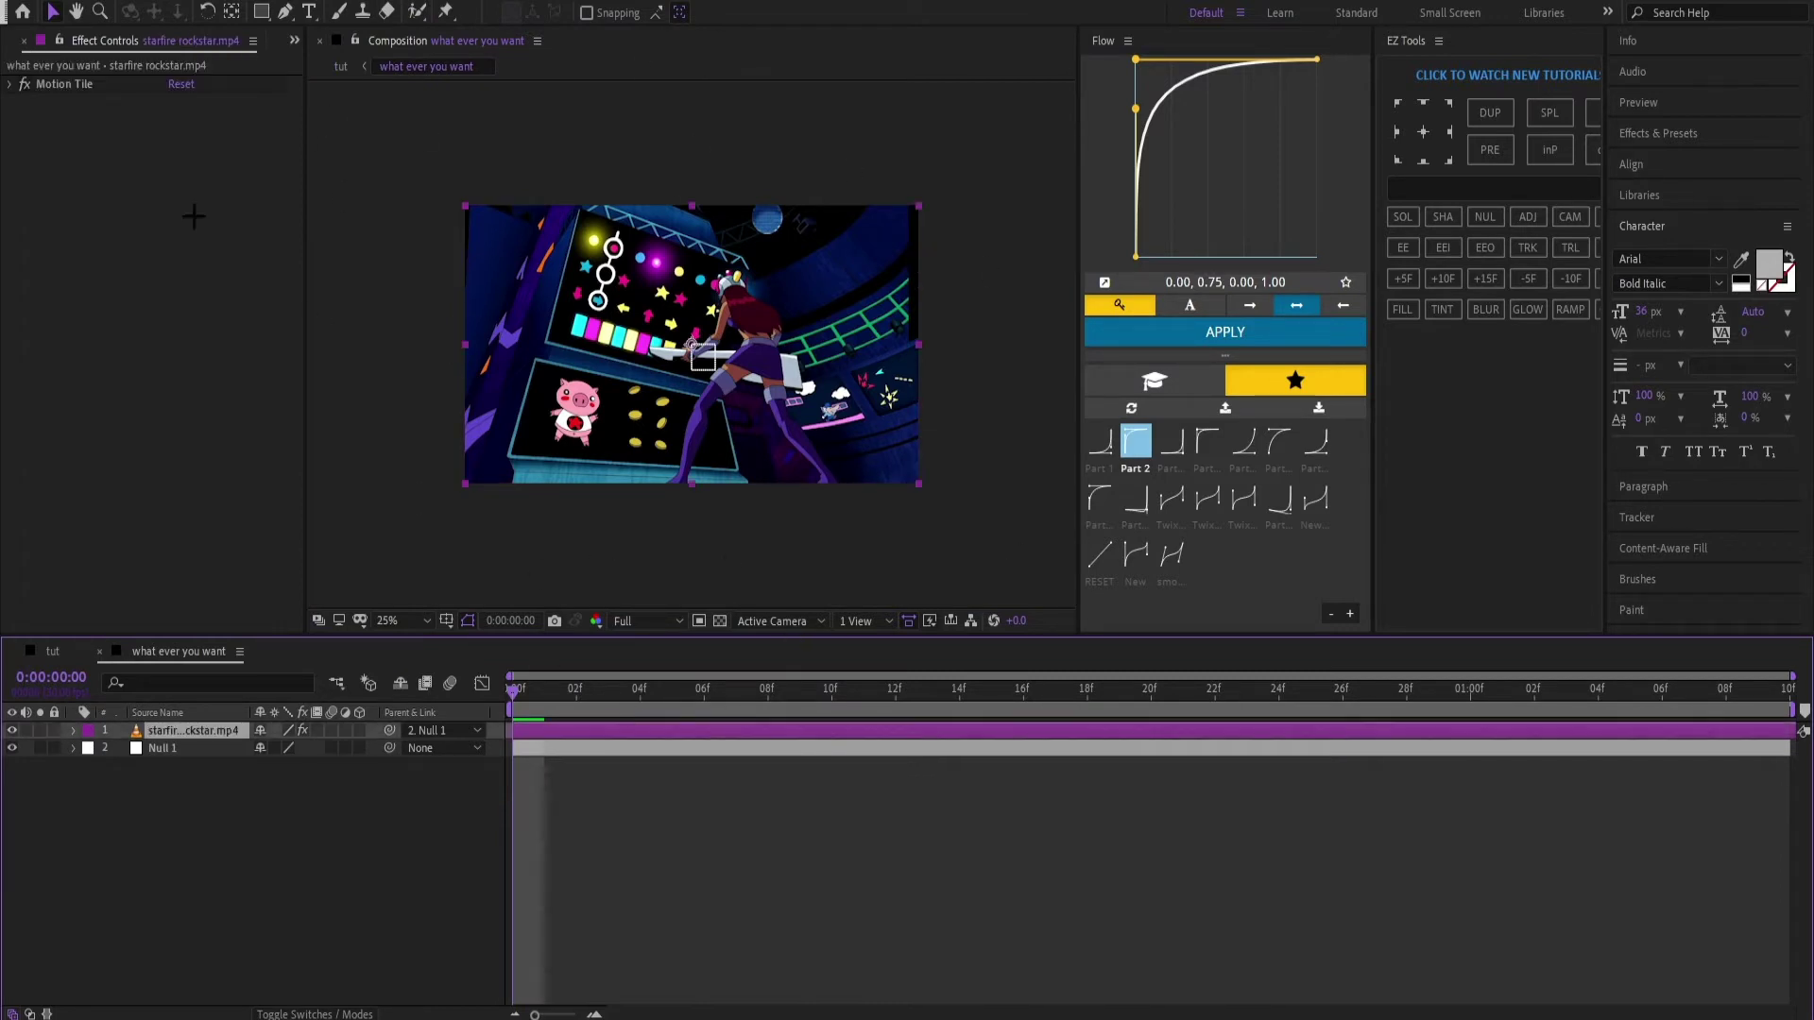
{"action": "left_click", "coordinate": [417, 11]}
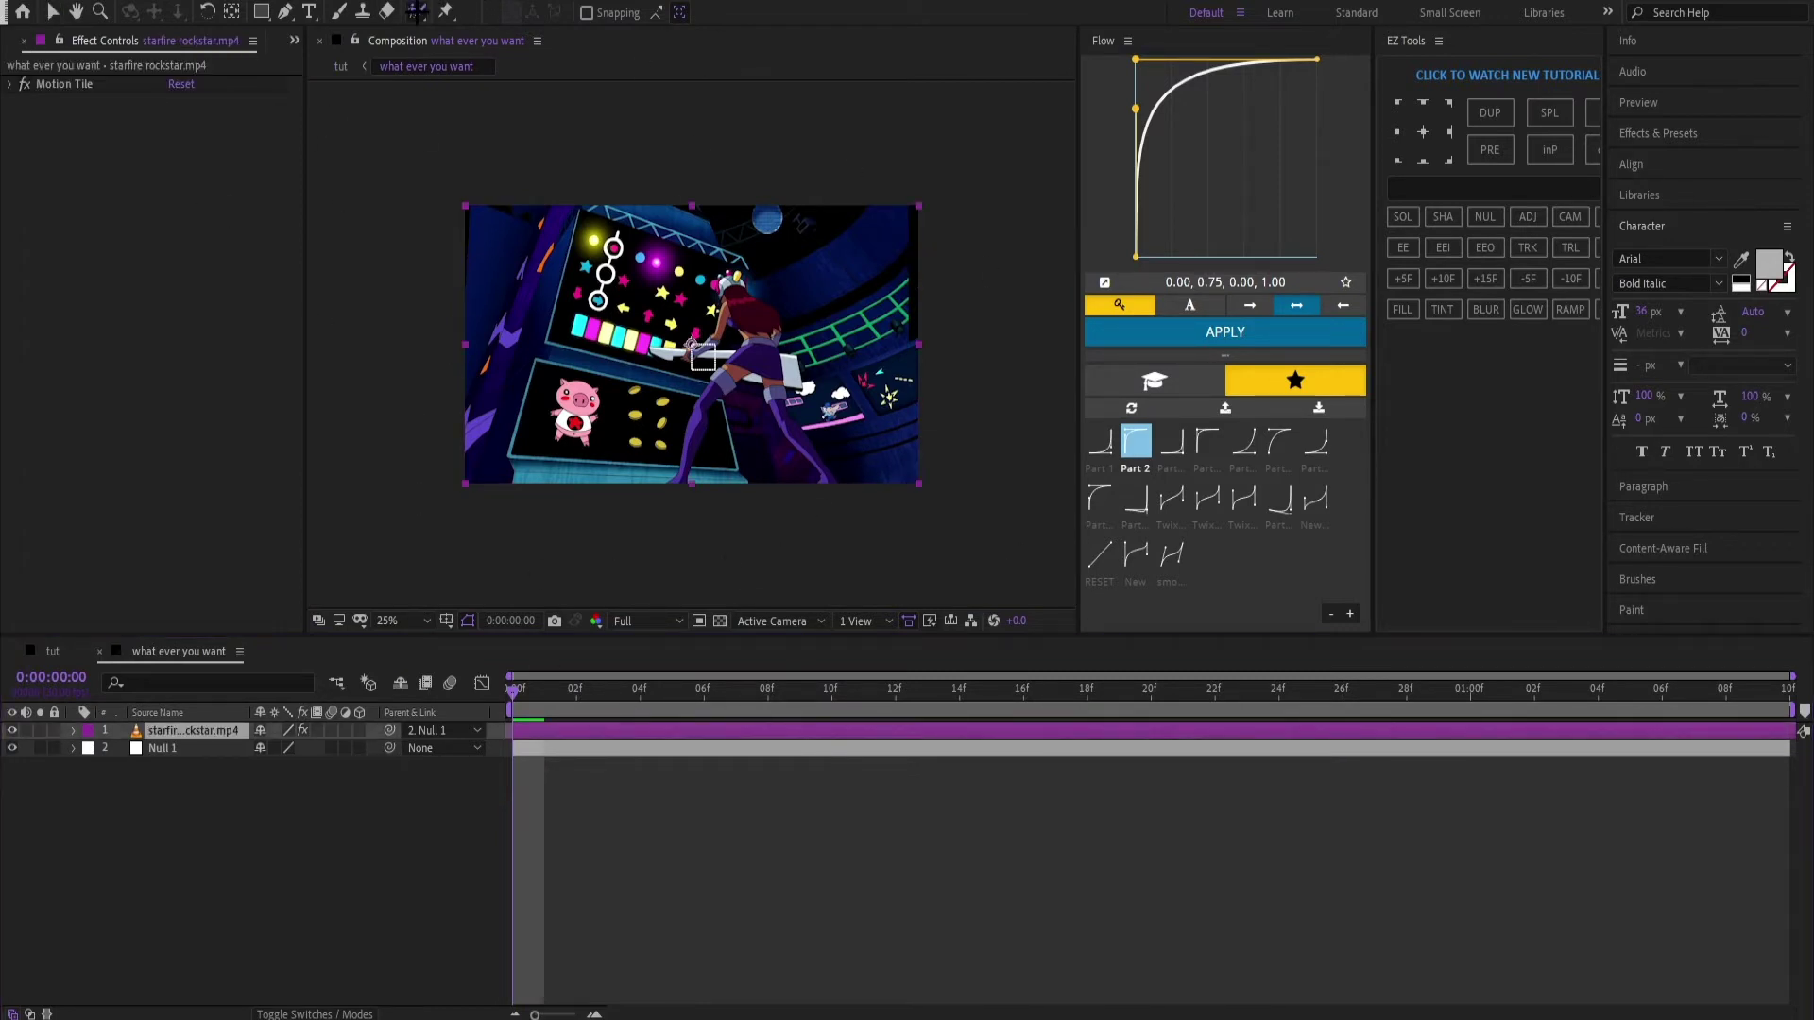
{"action": "left_click", "coordinate": [637, 724]}
{"action": "double_click", "coordinate": [640, 729]}
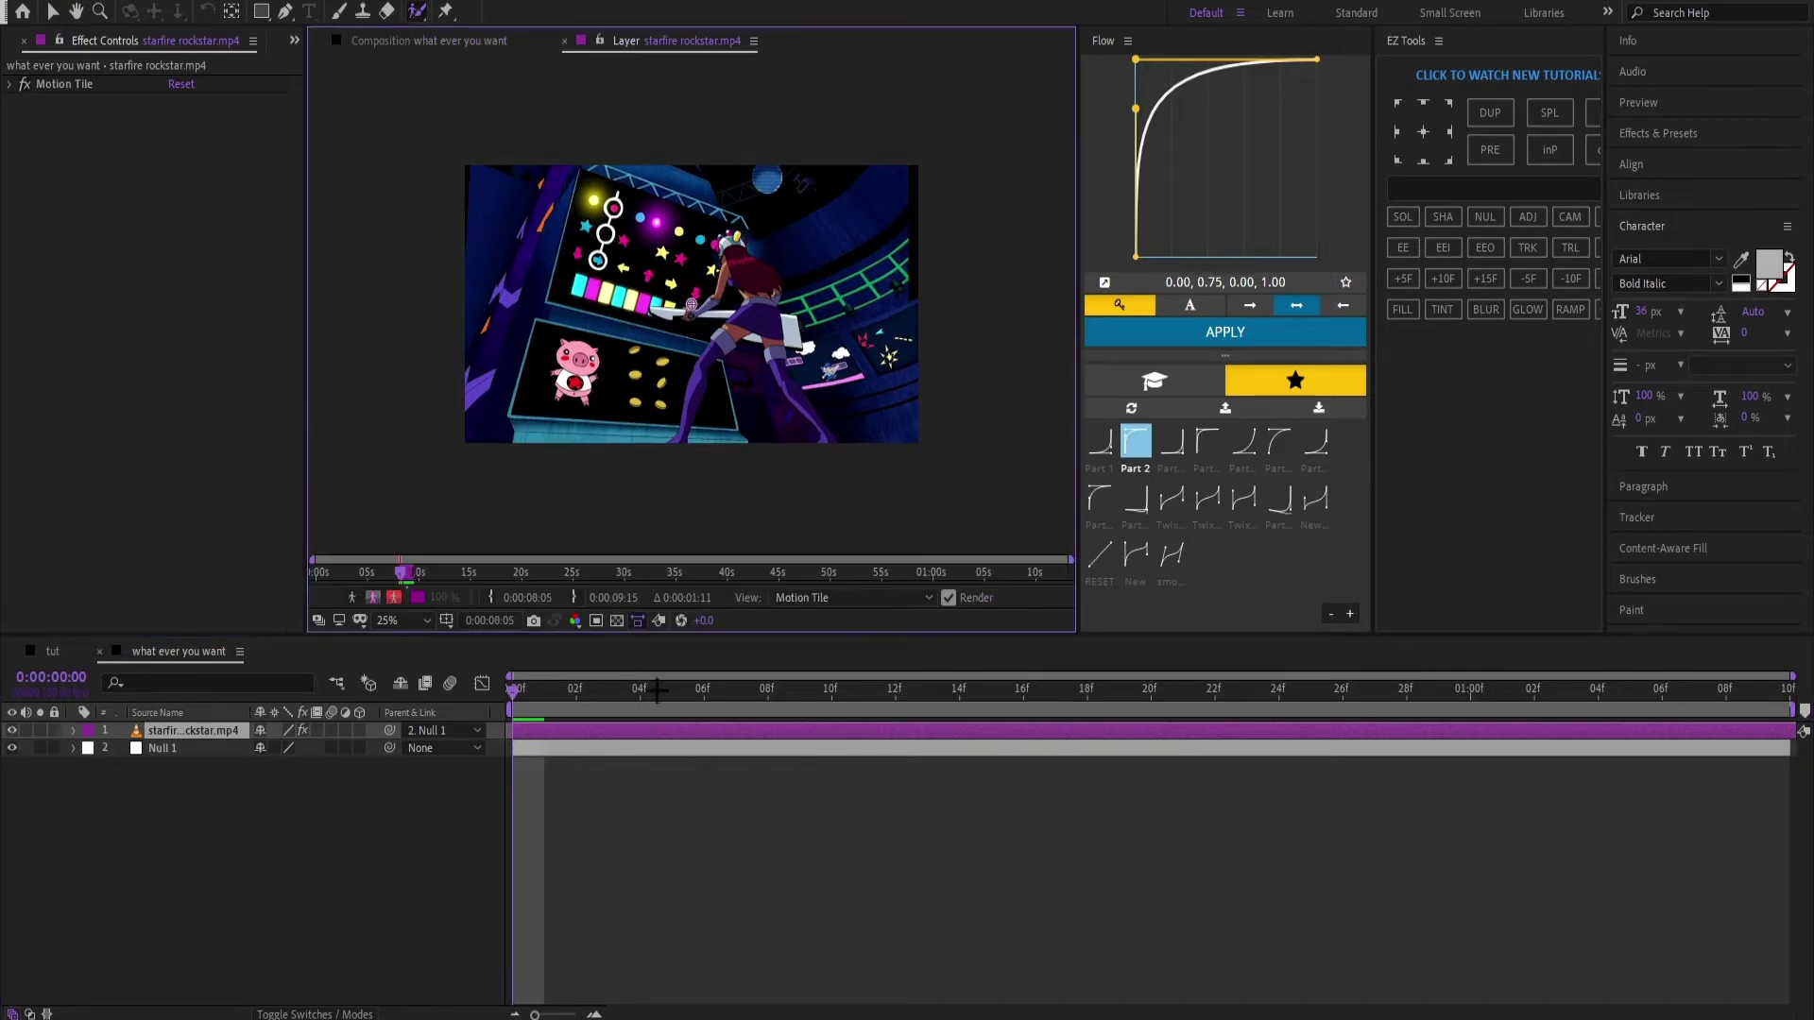
{"action": "scroll", "coordinate": [691, 304], "scroll_direction": "up", "scroll_amount": 2}
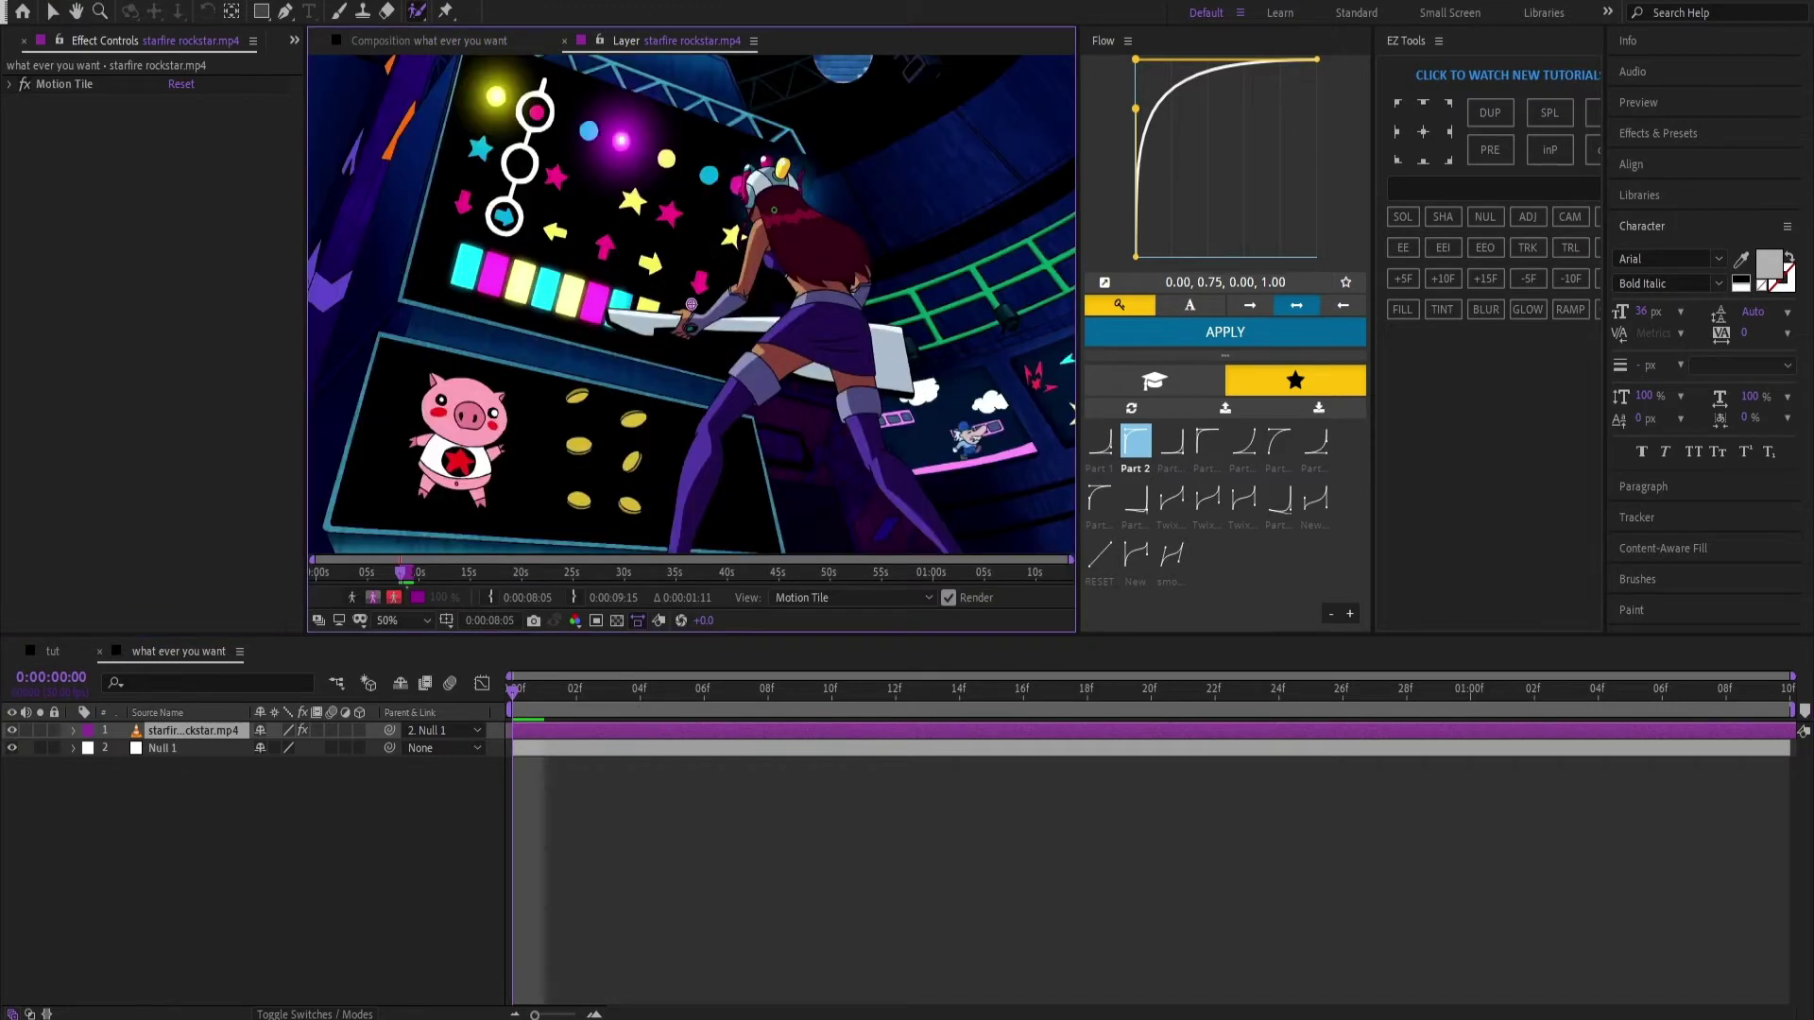
{"action": "mouse_move", "coordinate": [774, 210]}
{"action": "left_mouse_down"}
{"action": "mouse_move", "coordinate": [824, 262]}
{"action": "mouse_move", "coordinate": [823, 348]}
{"action": "mouse_move", "coordinate": [734, 390]}
{"action": "mouse_move", "coordinate": [686, 495]}
{"action": "left_mouse_up"}
{"action": "mouse_move", "coordinate": [732, 431]}
{"action": "left_mouse_down"}
{"action": "mouse_move", "coordinate": [737, 361]}
{"action": "mouse_move", "coordinate": [757, 410]}
{"action": "left_mouse_up"}
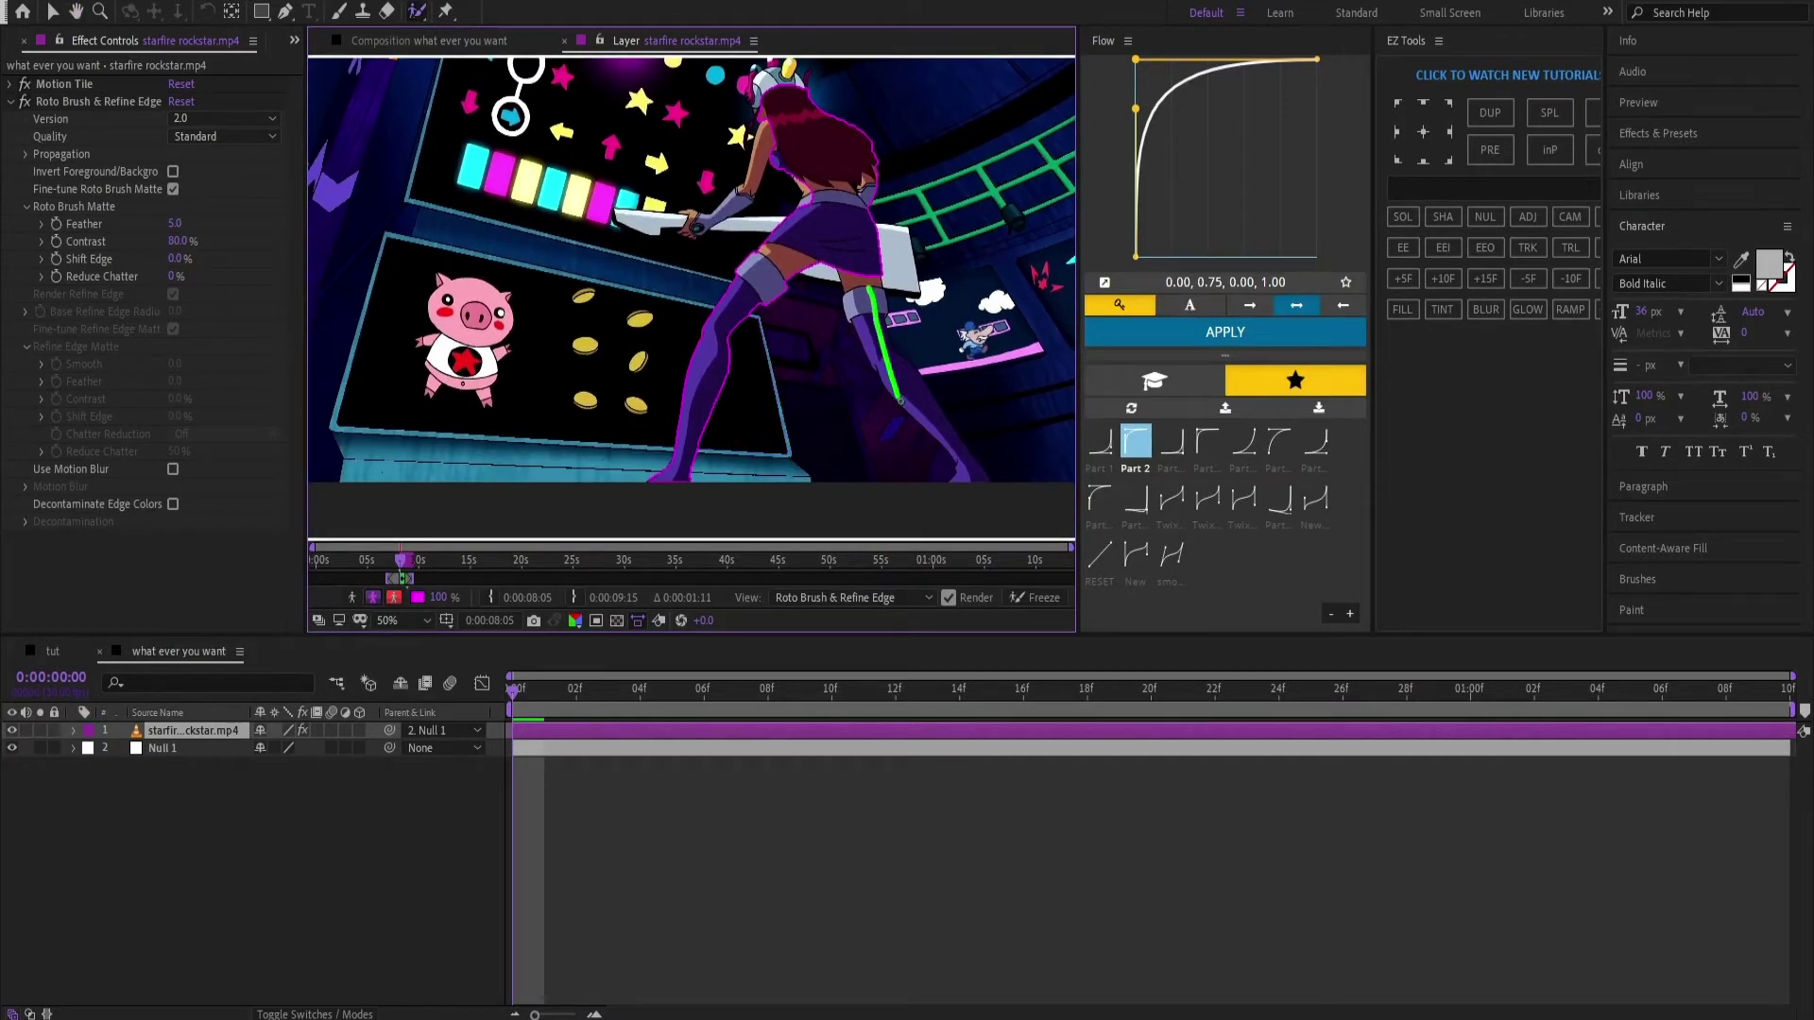
{"action": "left_click_drag", "start_coordinate": [900, 402], "coordinate": [907, 410]}
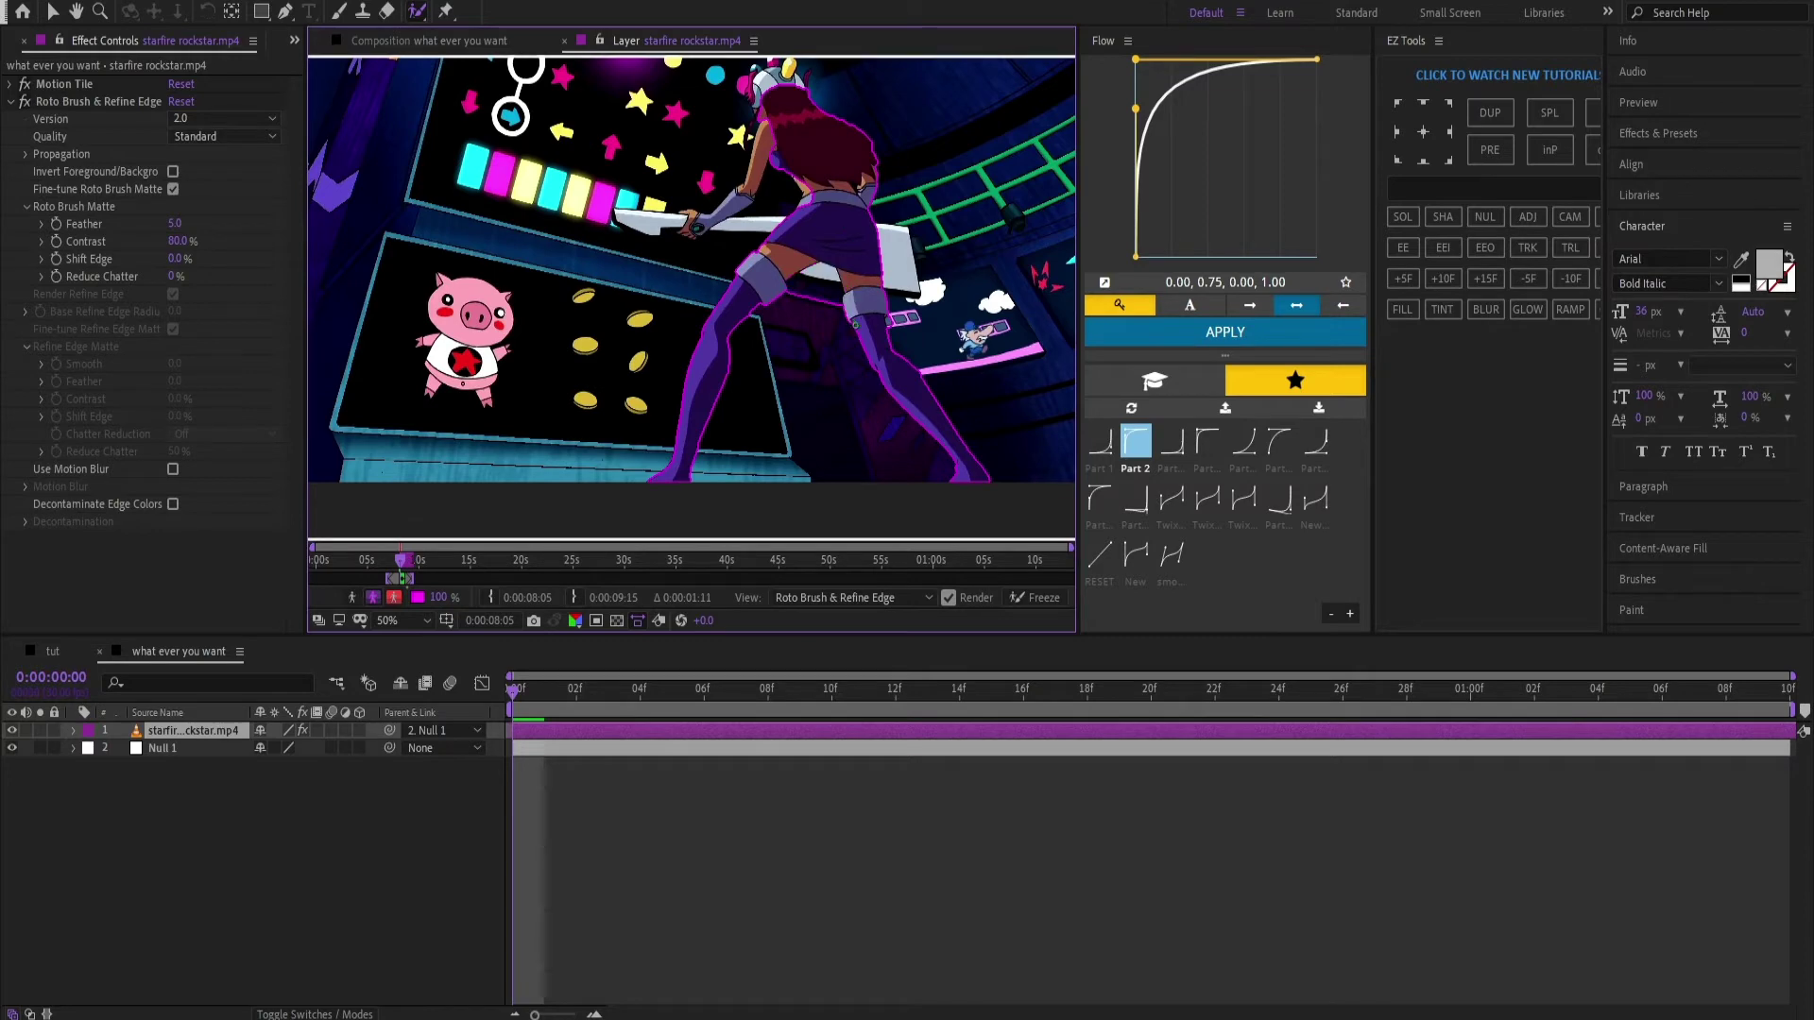
{"action": "left_click_drag", "start_coordinate": [793, 171], "coordinate": [768, 287]}
Step: Leave the Roto Brush and the clip's Layer view, then select the rotoscoped clip in the pre-comp
{"action": "key", "text": "v"}
{"action": "key", "text": "ctrl+w"}
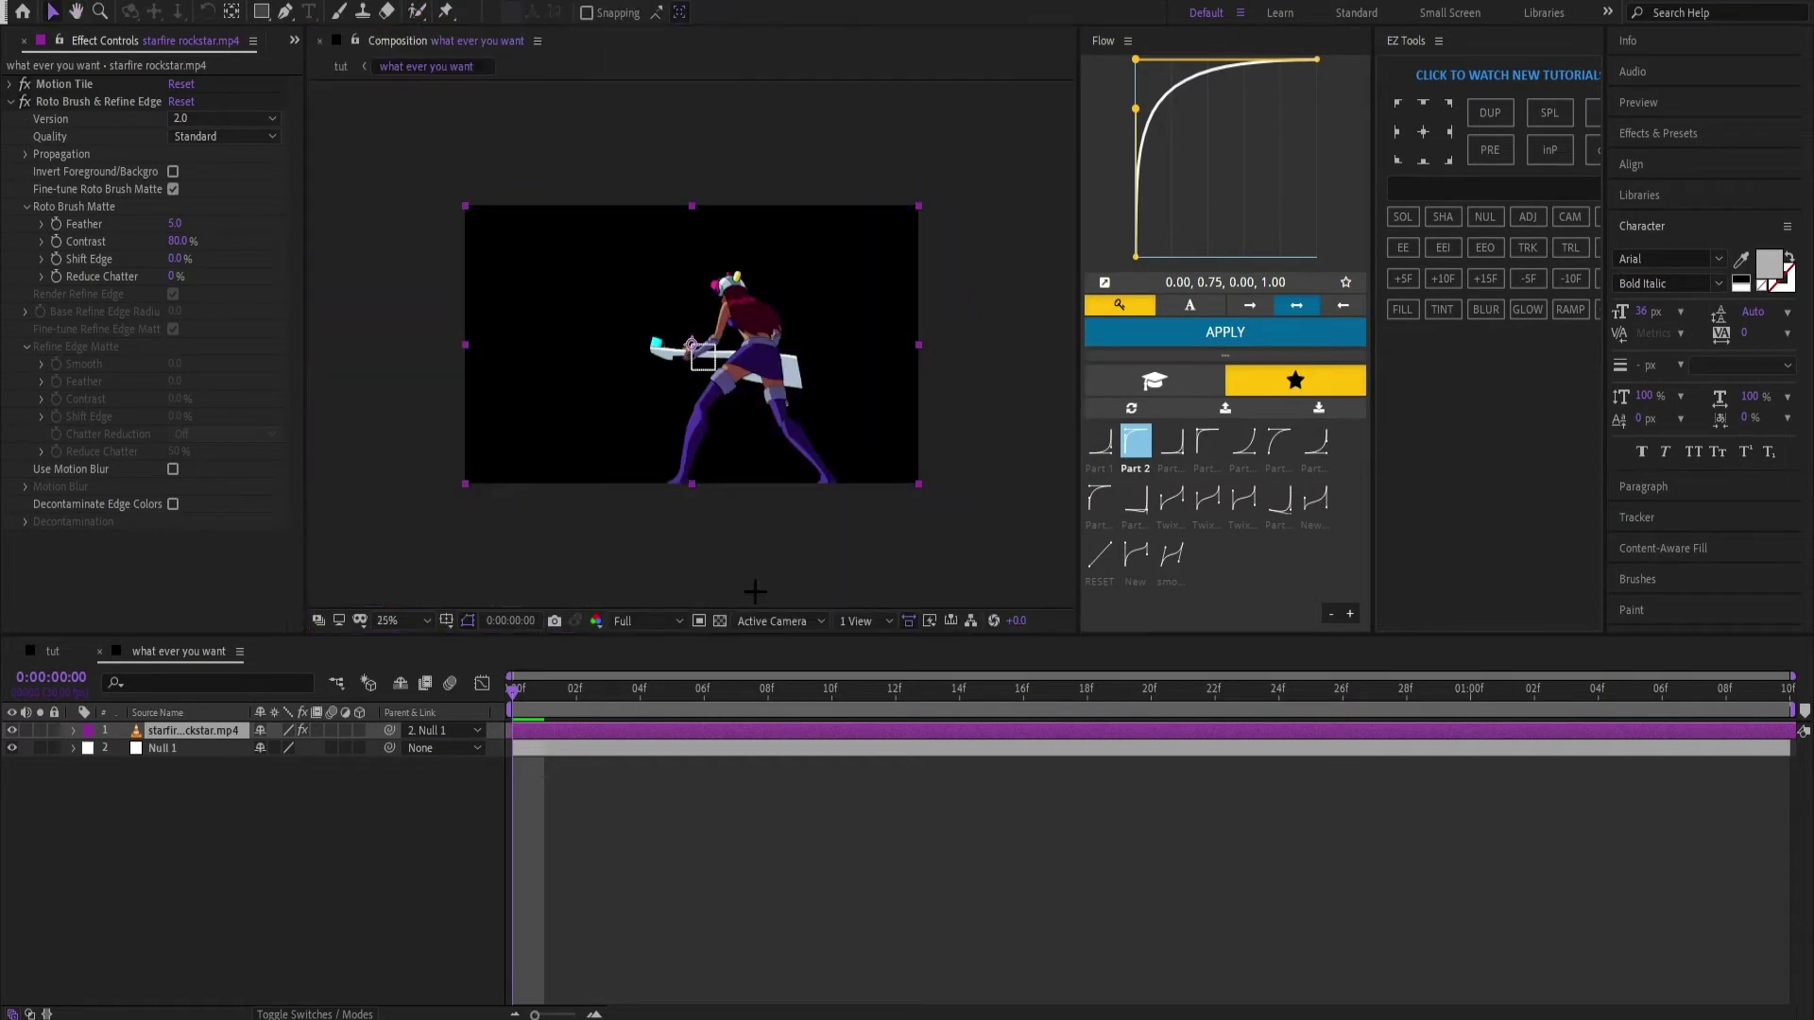
{"action": "left_click", "coordinate": [844, 892]}
{"action": "left_click", "coordinate": [585, 735]}
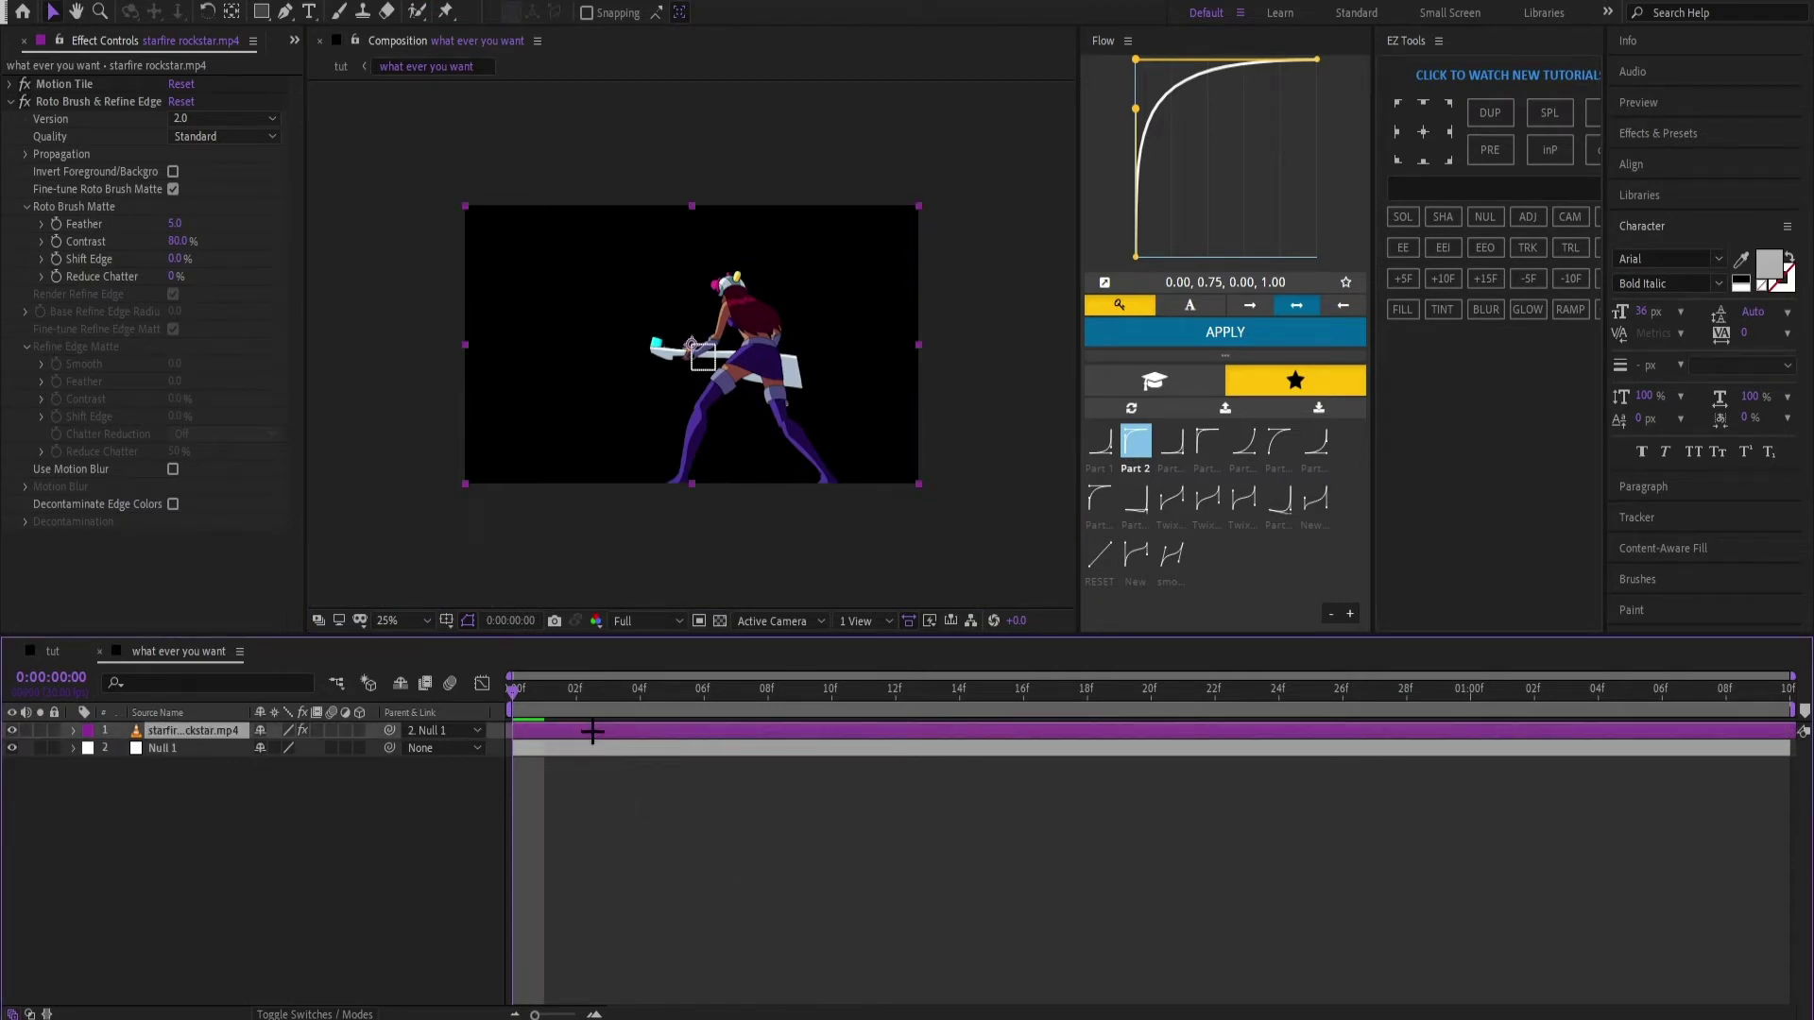
Step: Duplicate the rotoscoped clip and remove the Roto Brush & Refine Edge effect from the lower copy
{"action": "key", "text": "ctrl+d"}
{"action": "left_click", "coordinate": [576, 750]}
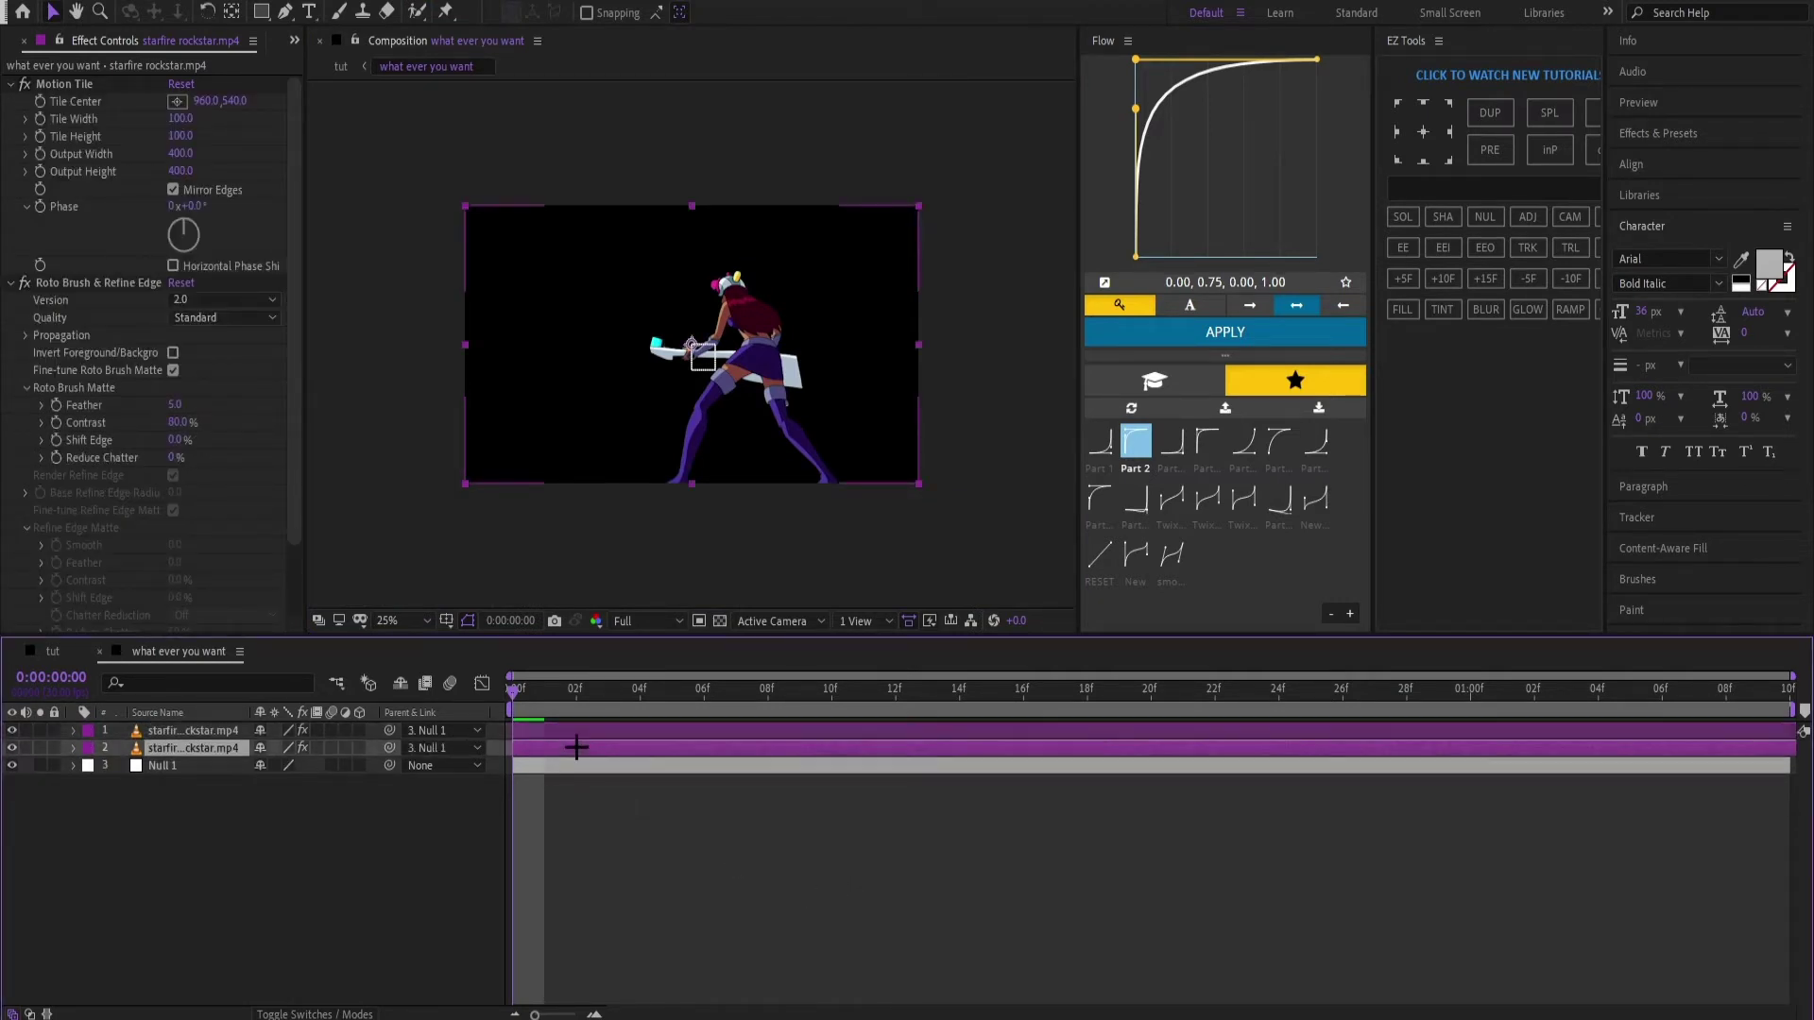
{"action": "left_click", "coordinate": [79, 104]}
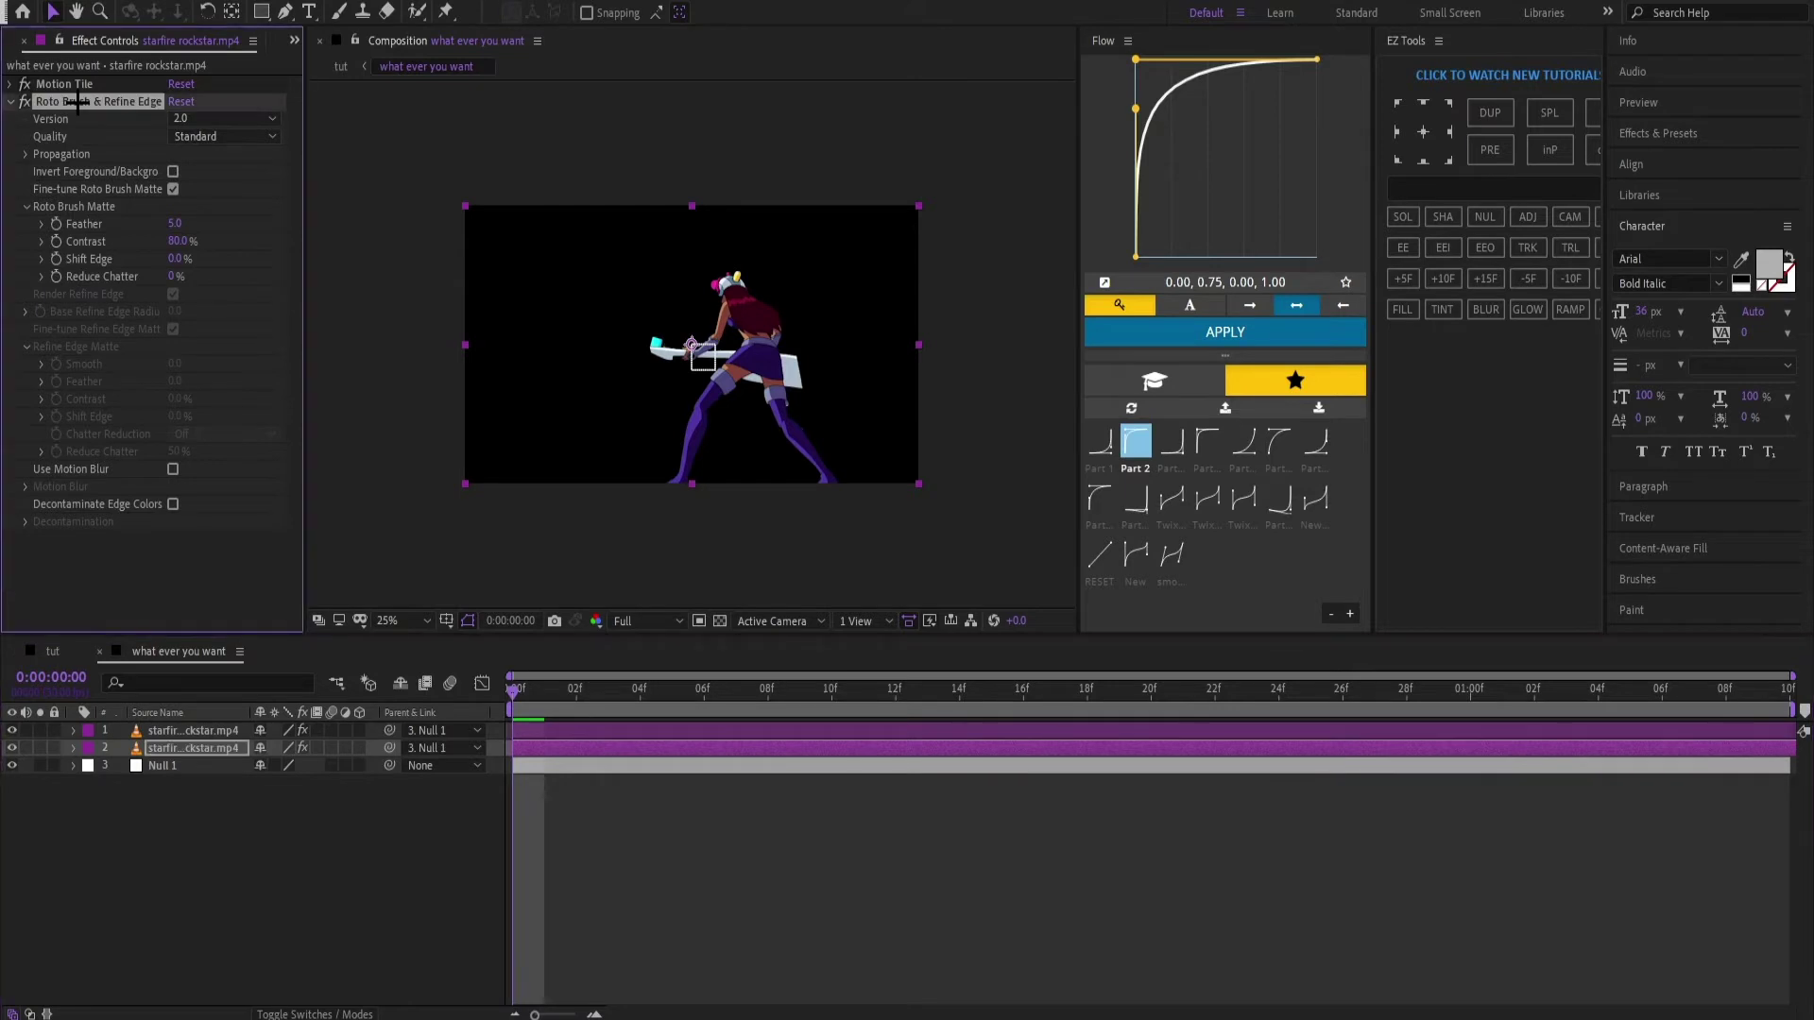
{"action": "key", "text": "Delete"}
{"action": "left_click", "coordinate": [667, 852]}
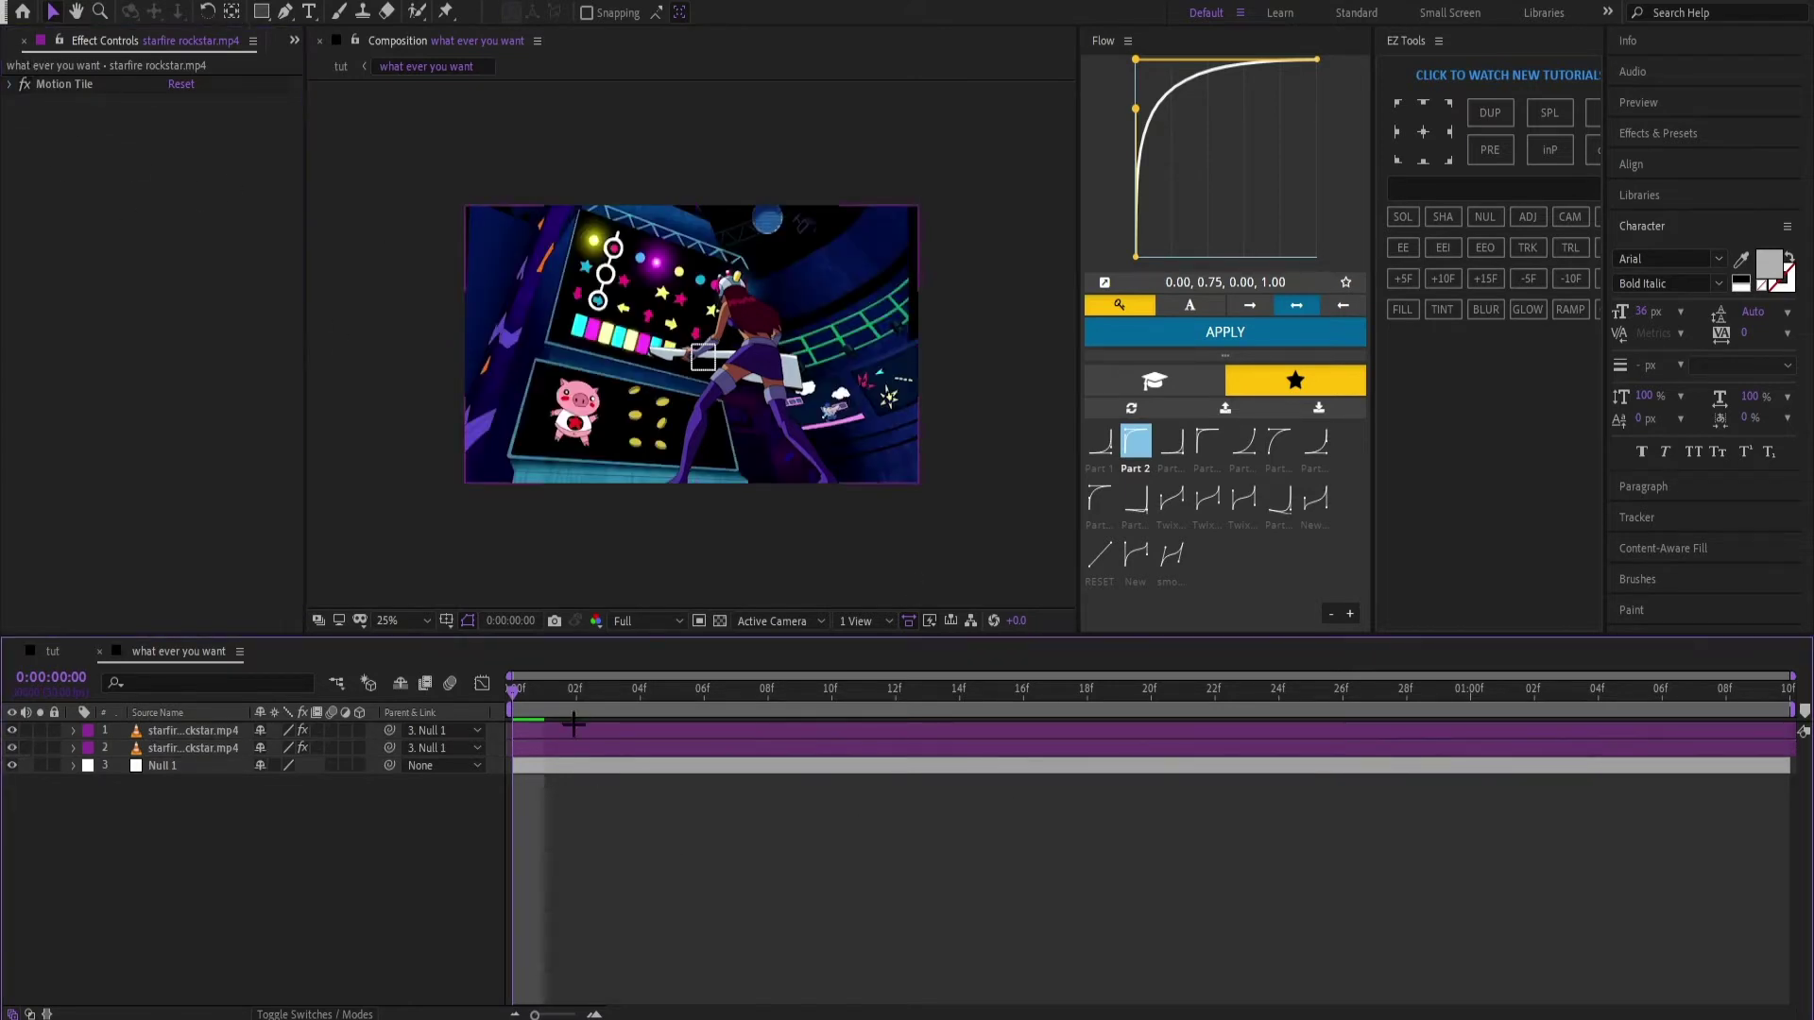
Step: Duplicate the top rotoscoped clip again and set the middle copy's scale to 115%
{"action": "left_click", "coordinate": [575, 728]}
{"action": "key", "text": "ctrl+d"}
{"action": "left_click", "coordinate": [567, 745]}
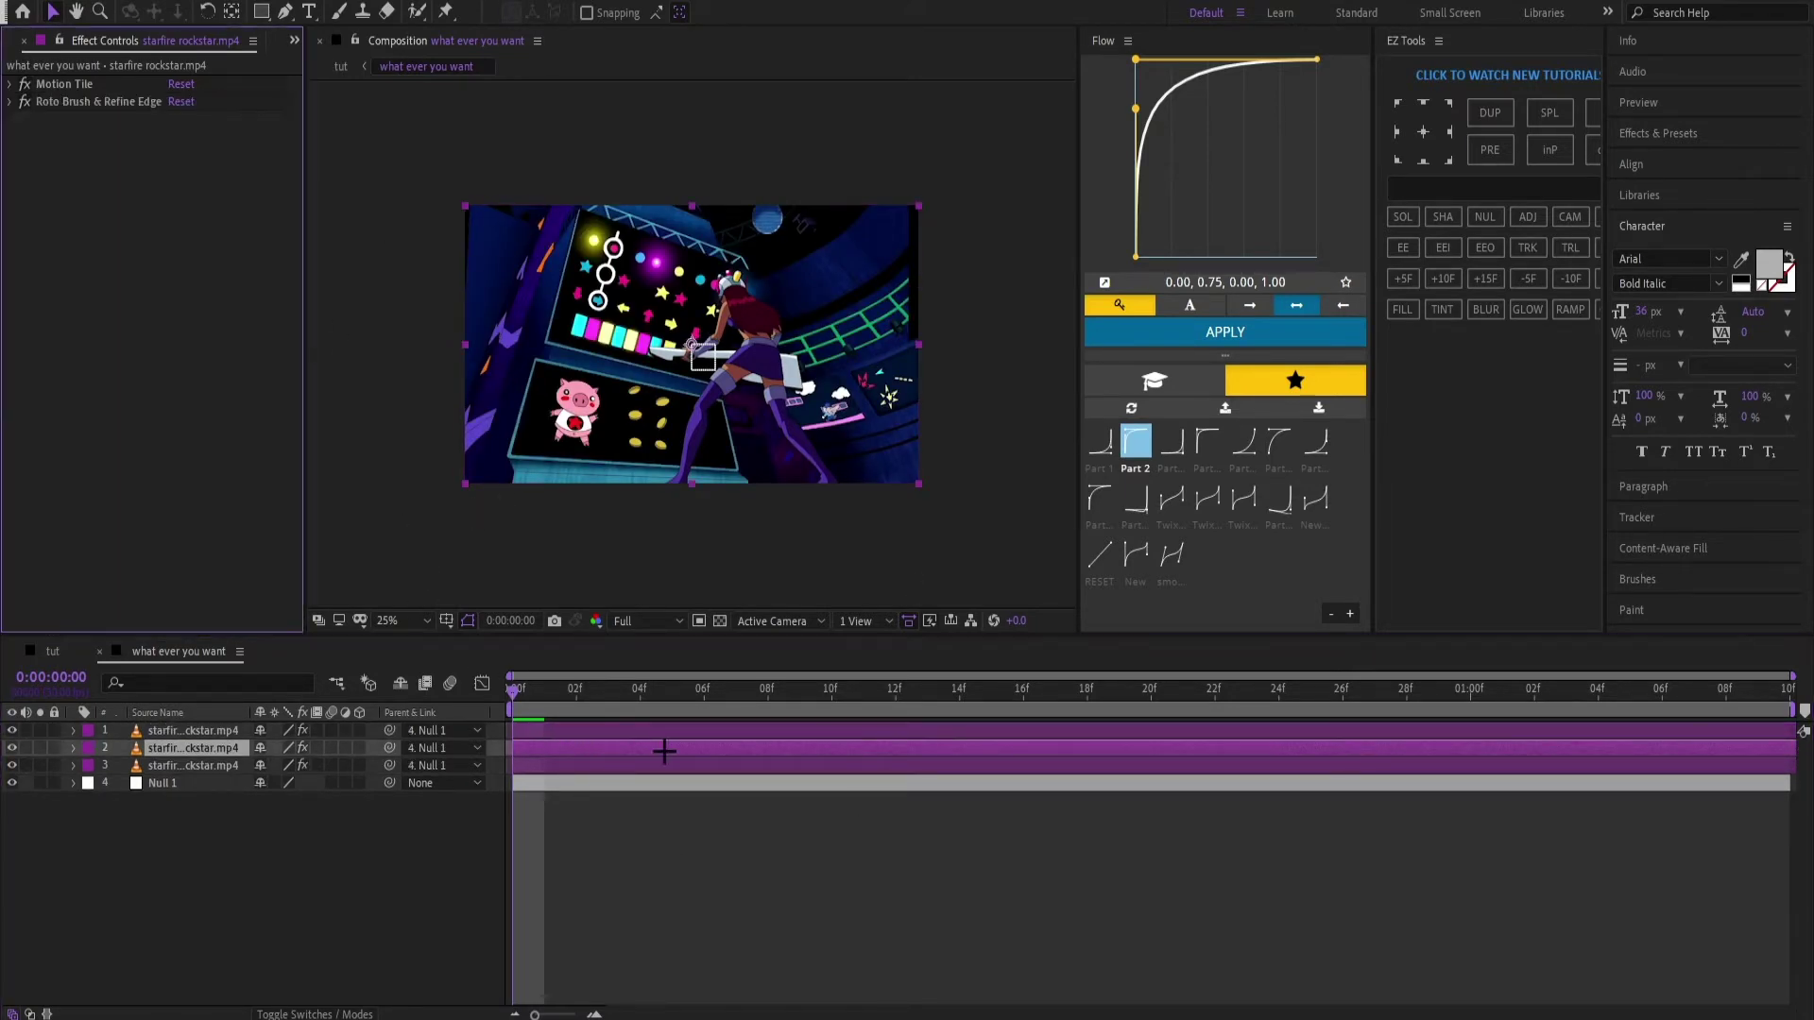
{"action": "key", "text": "s"}
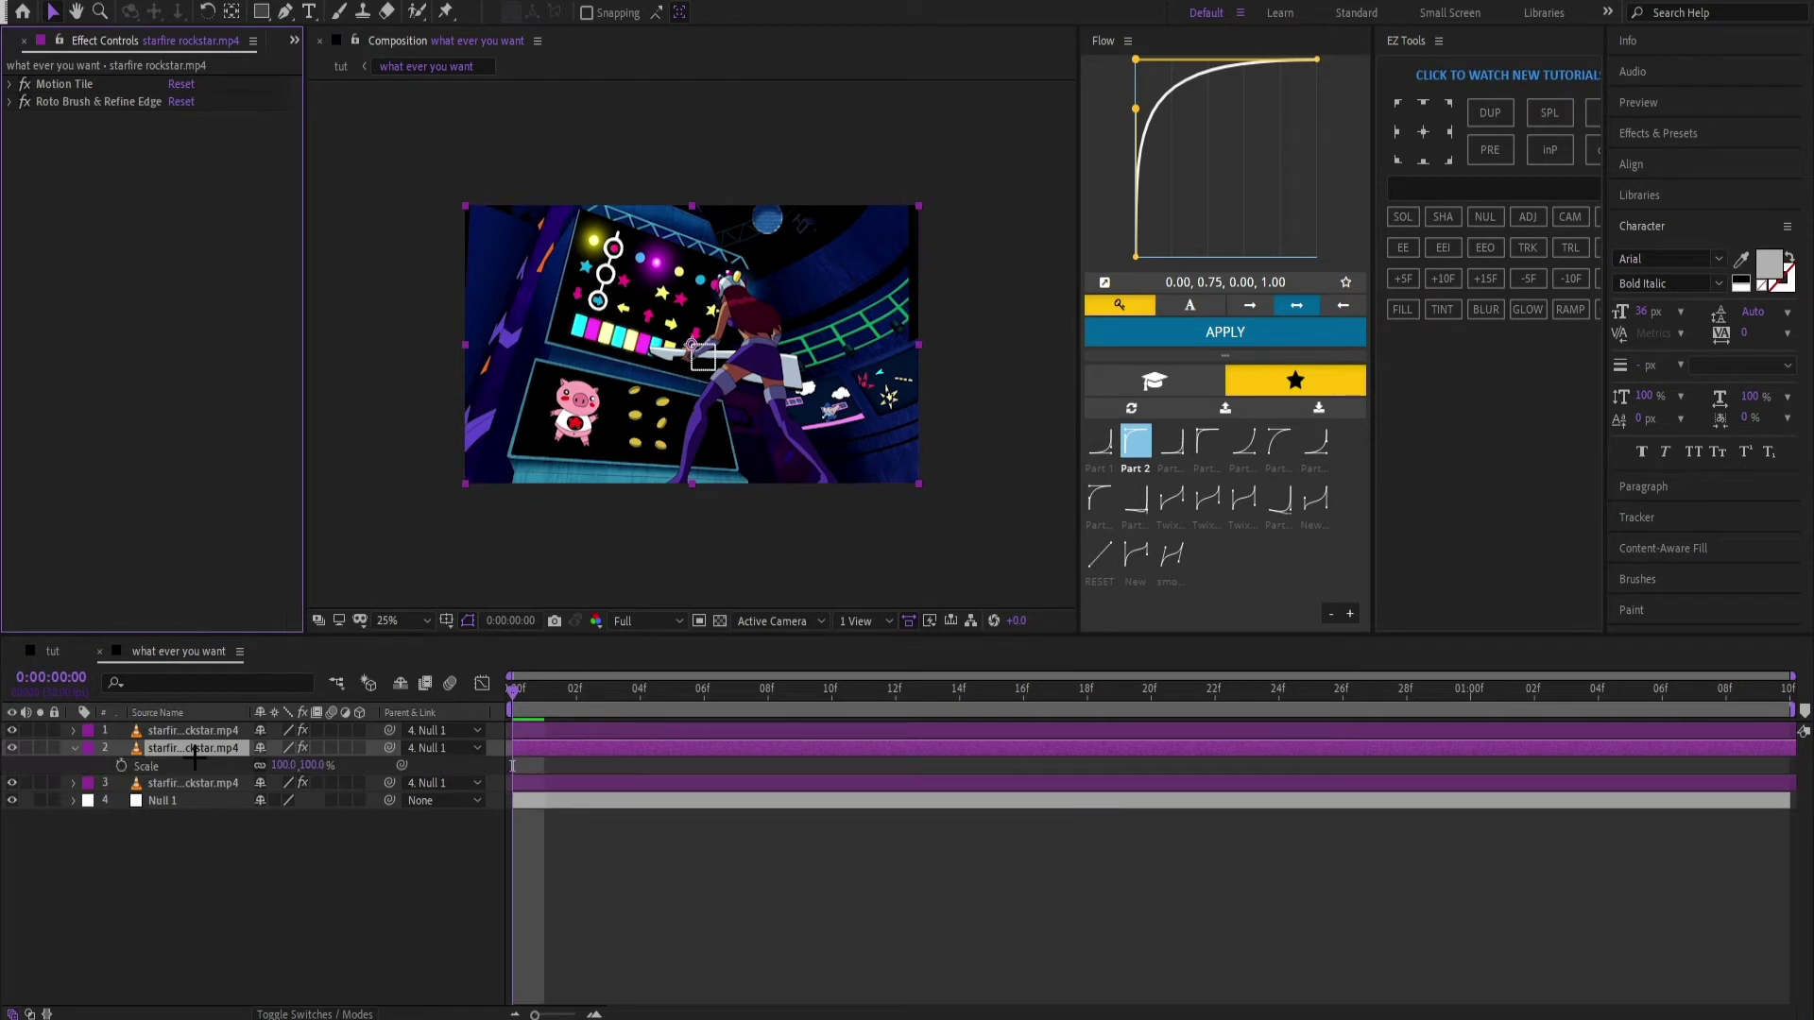
{"action": "left_click", "coordinate": [316, 767]}
{"action": "type", "text": "1"}
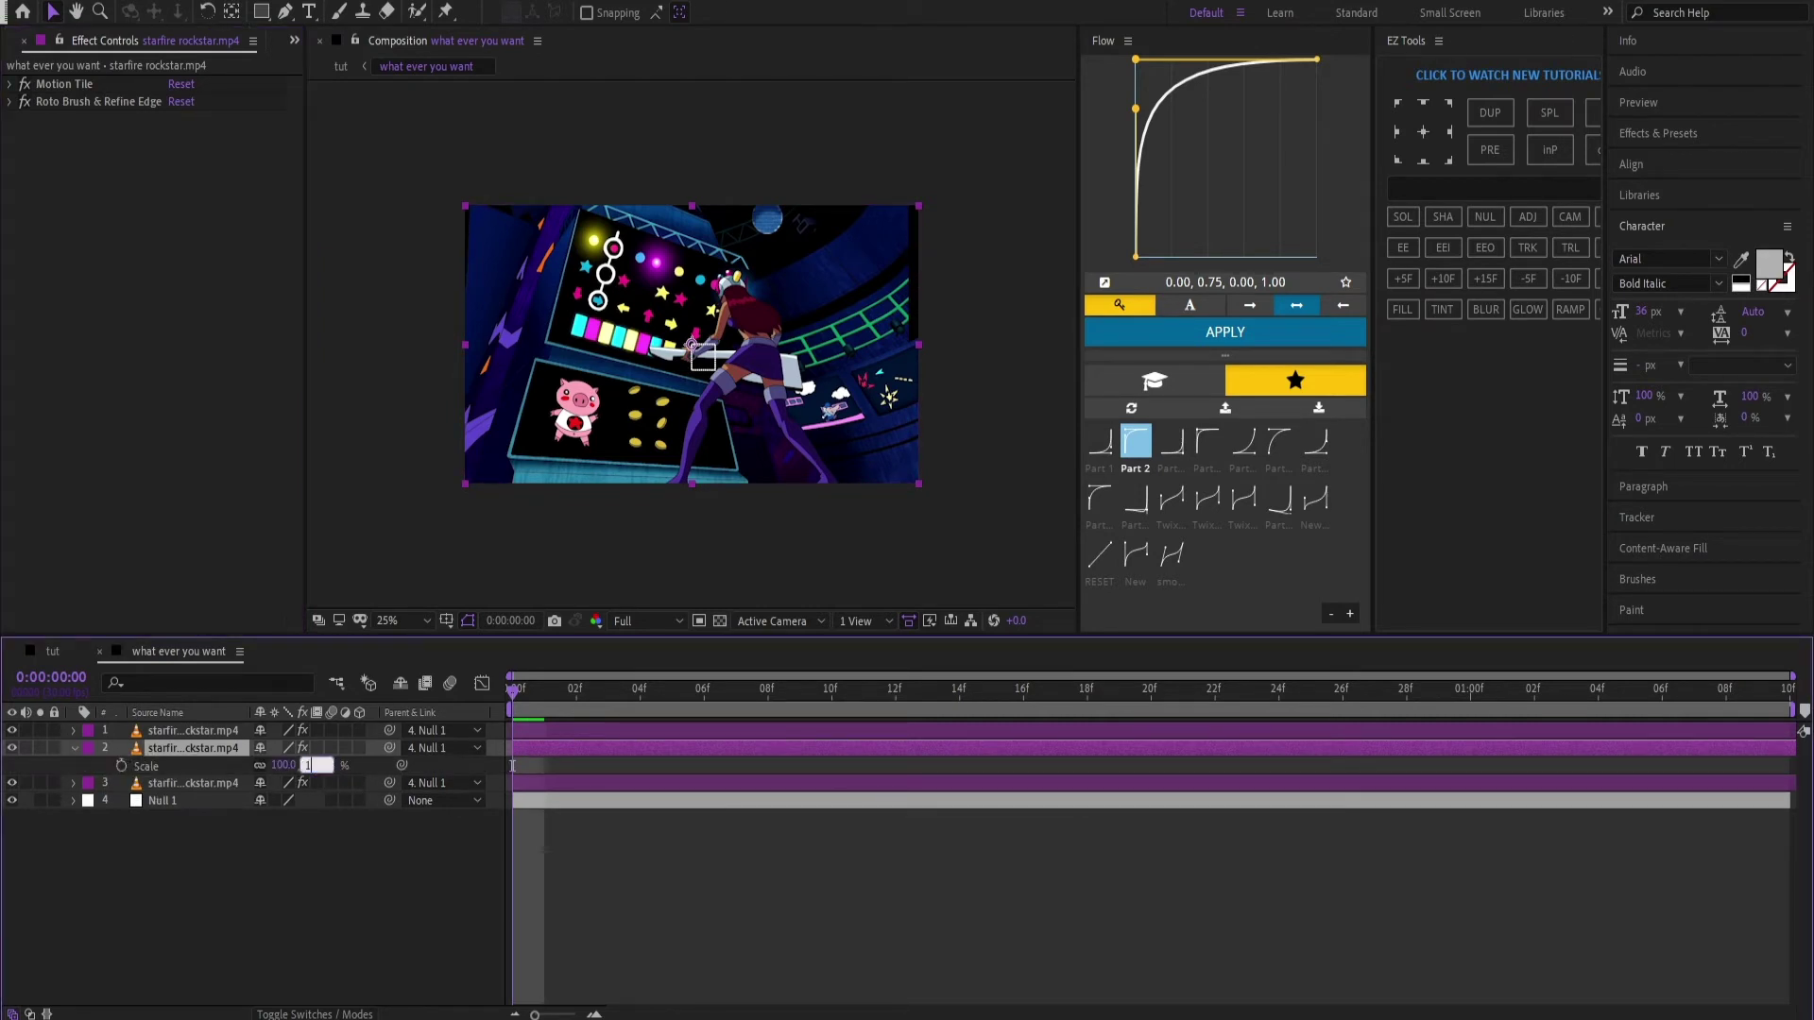
{"action": "type", "text": "15"}
{"action": "key", "text": "Return"}
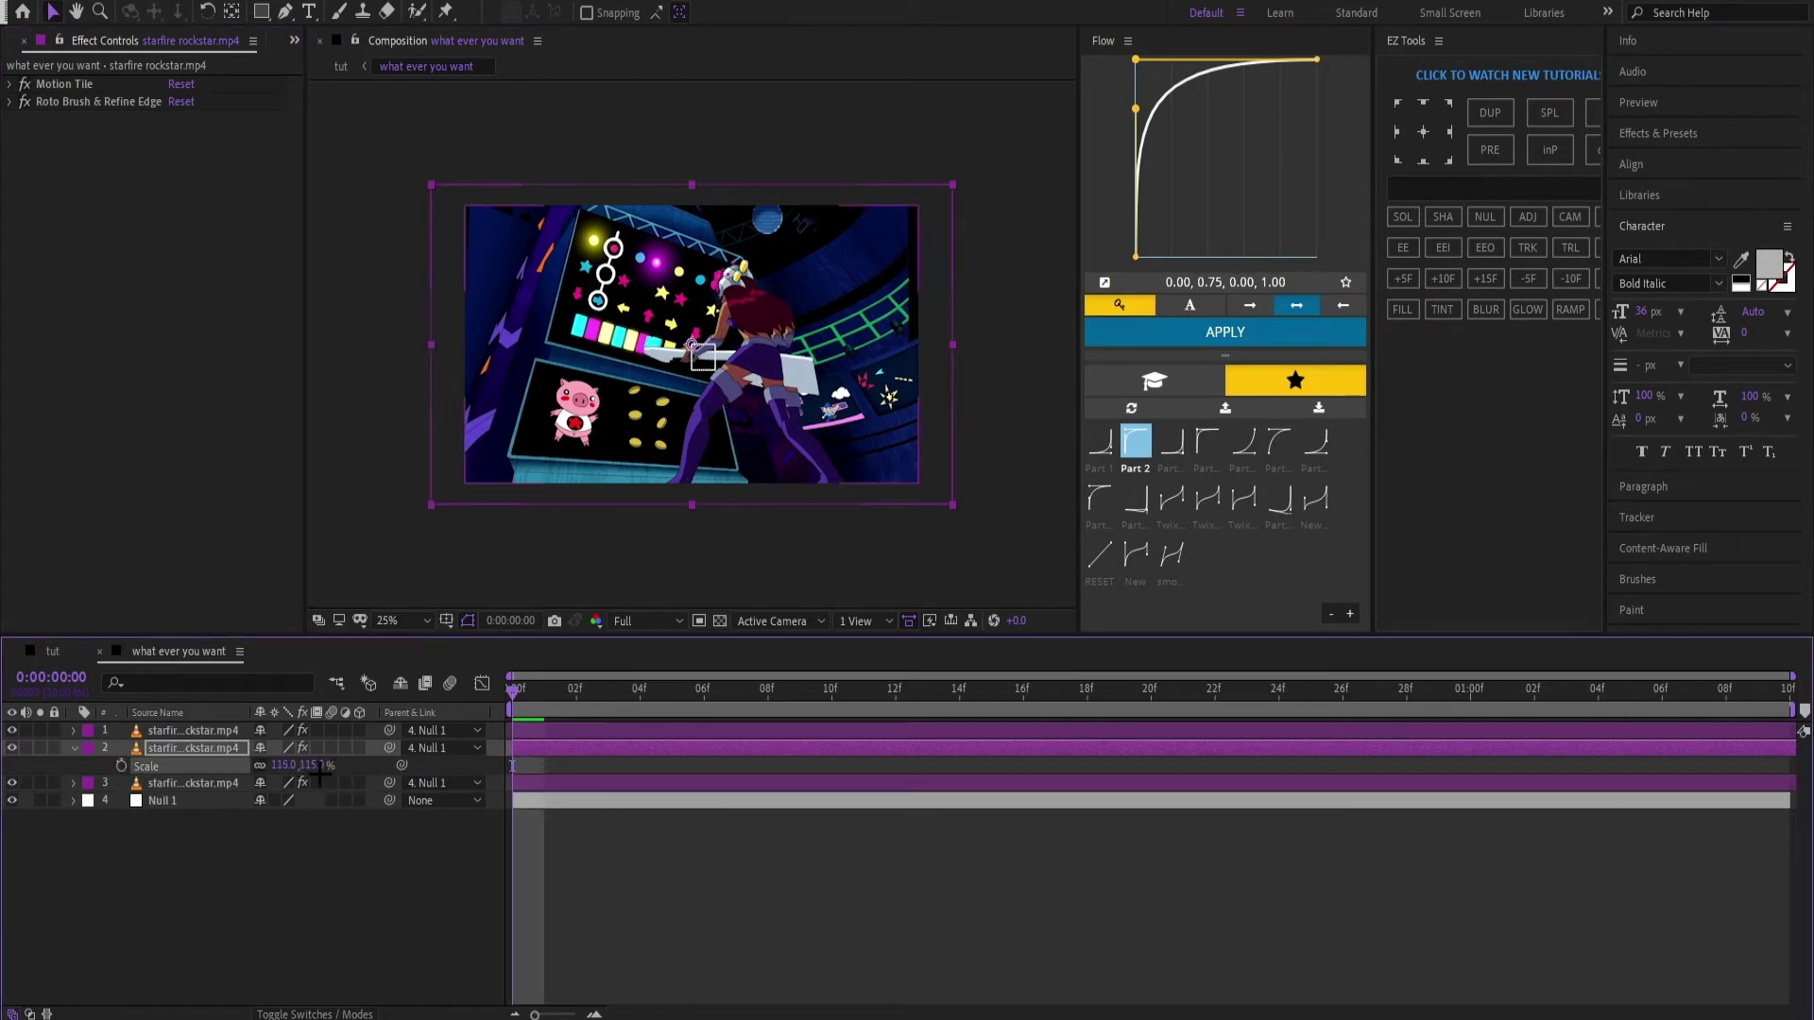
{"action": "left_click", "coordinate": [73, 747]}
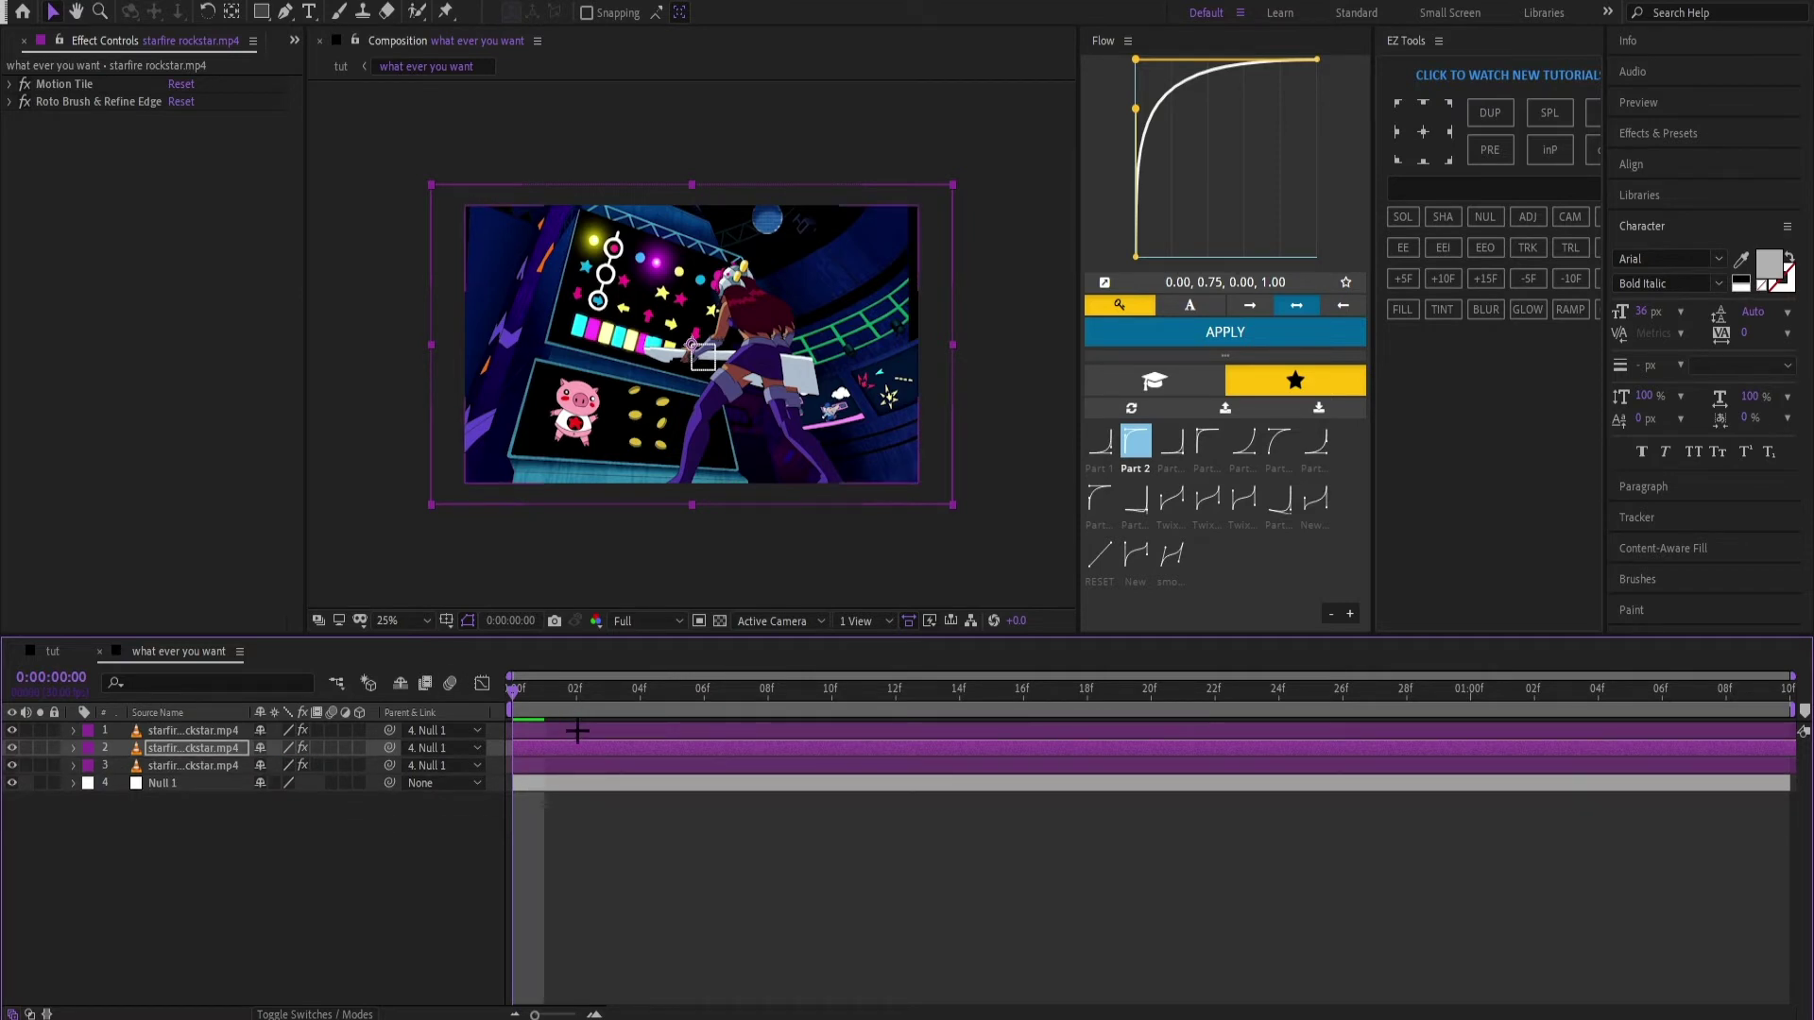
{"action": "key", "text": "space"}
{"action": "left_click_drag", "start_coordinate": [1106, 730], "coordinate": [493, 729]}
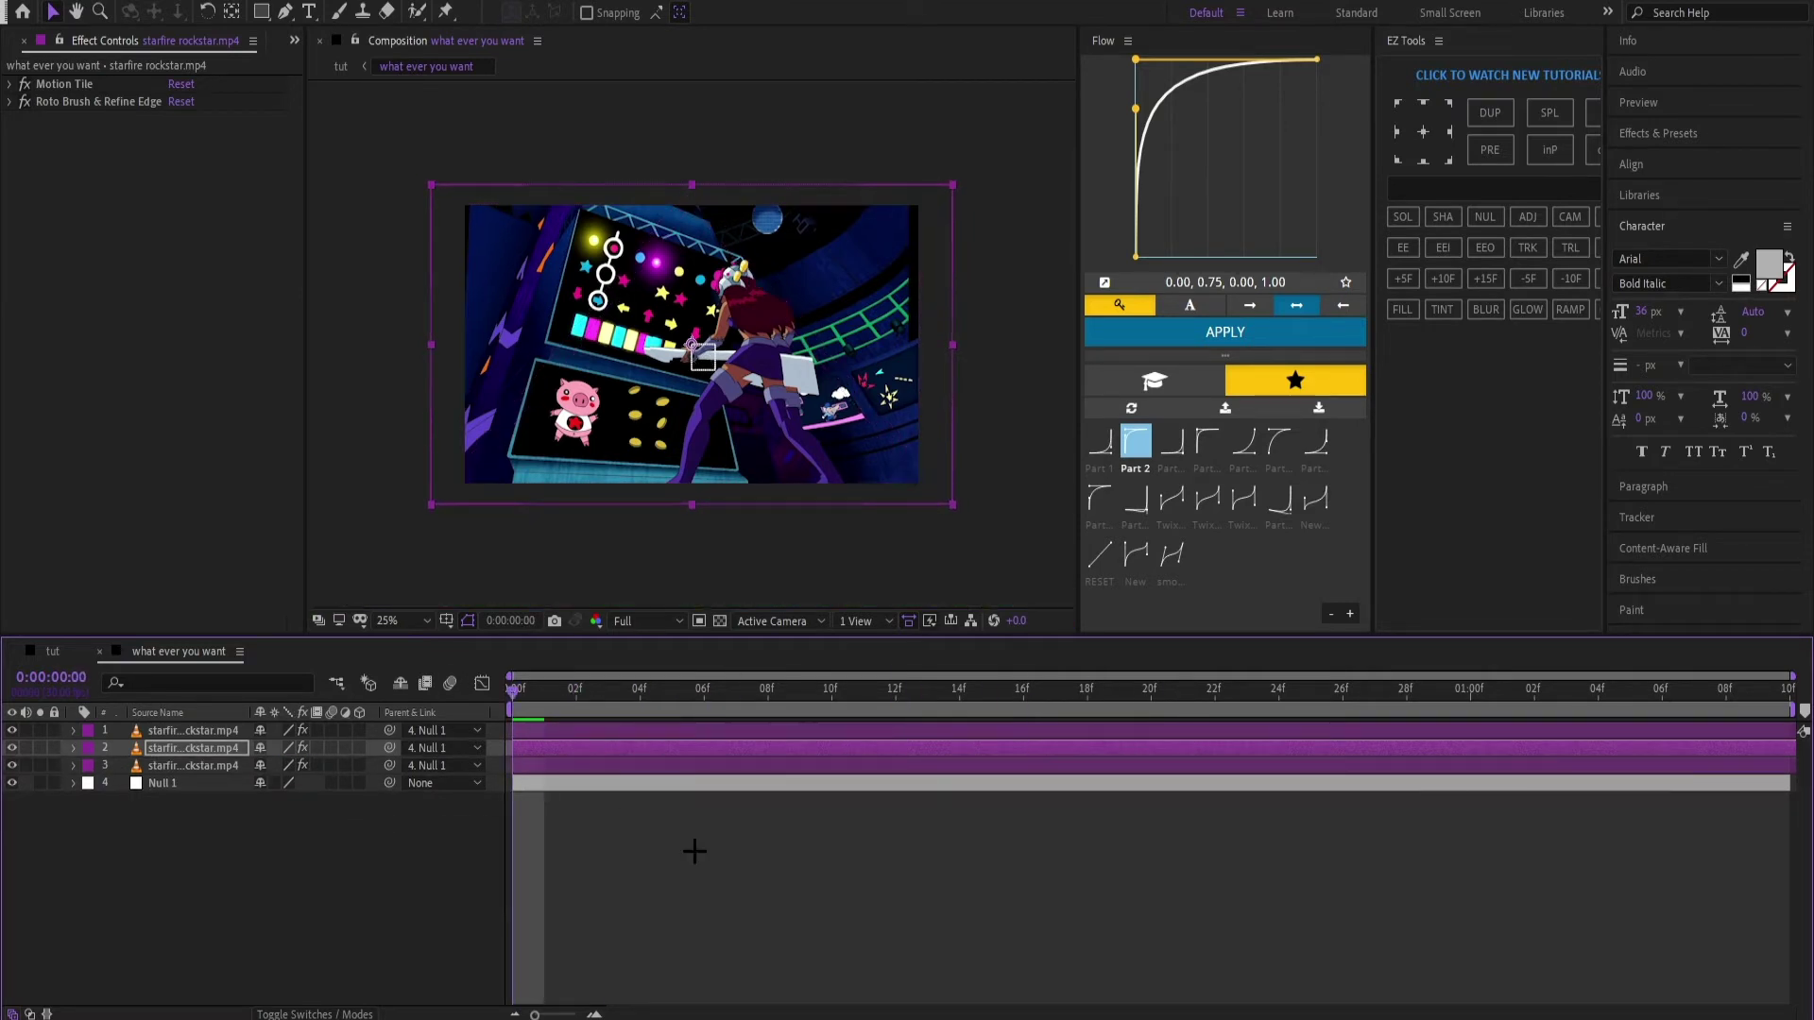
{"action": "left_click", "coordinate": [752, 909]}
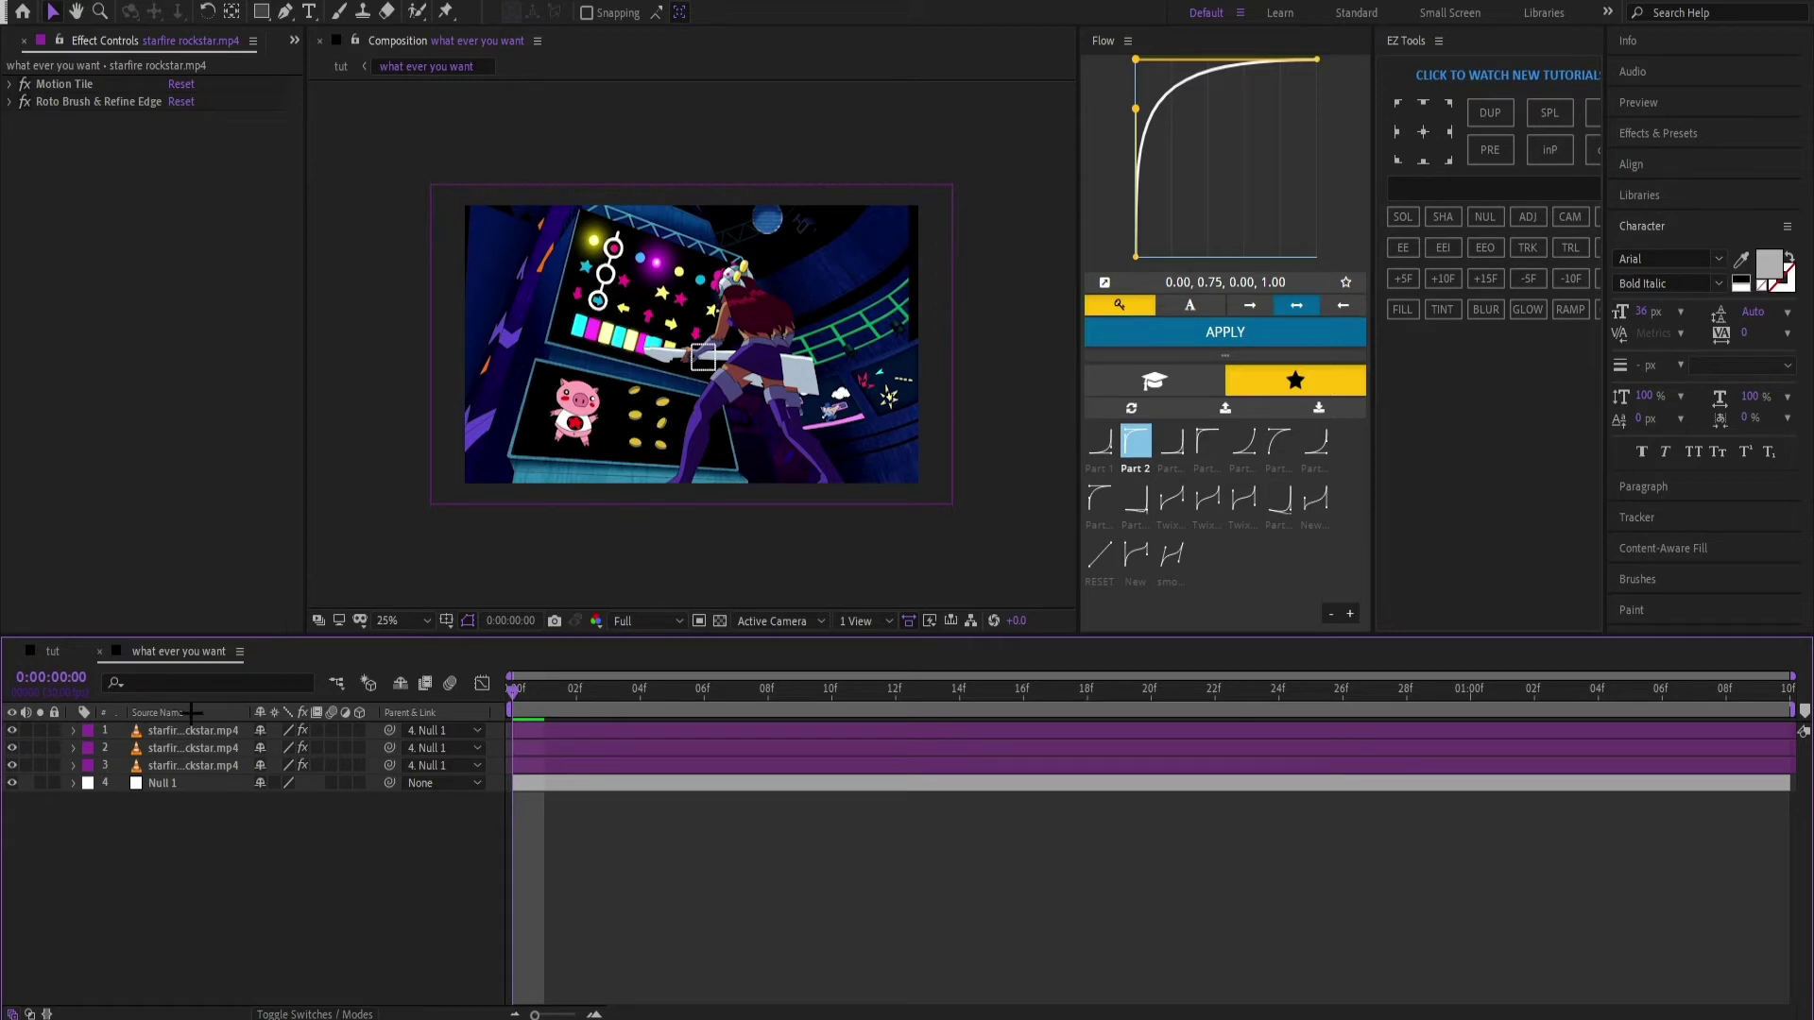
Step: Change the blending mode of the enlarged middle copy of the clip
{"action": "right_click", "coordinate": [579, 749]}
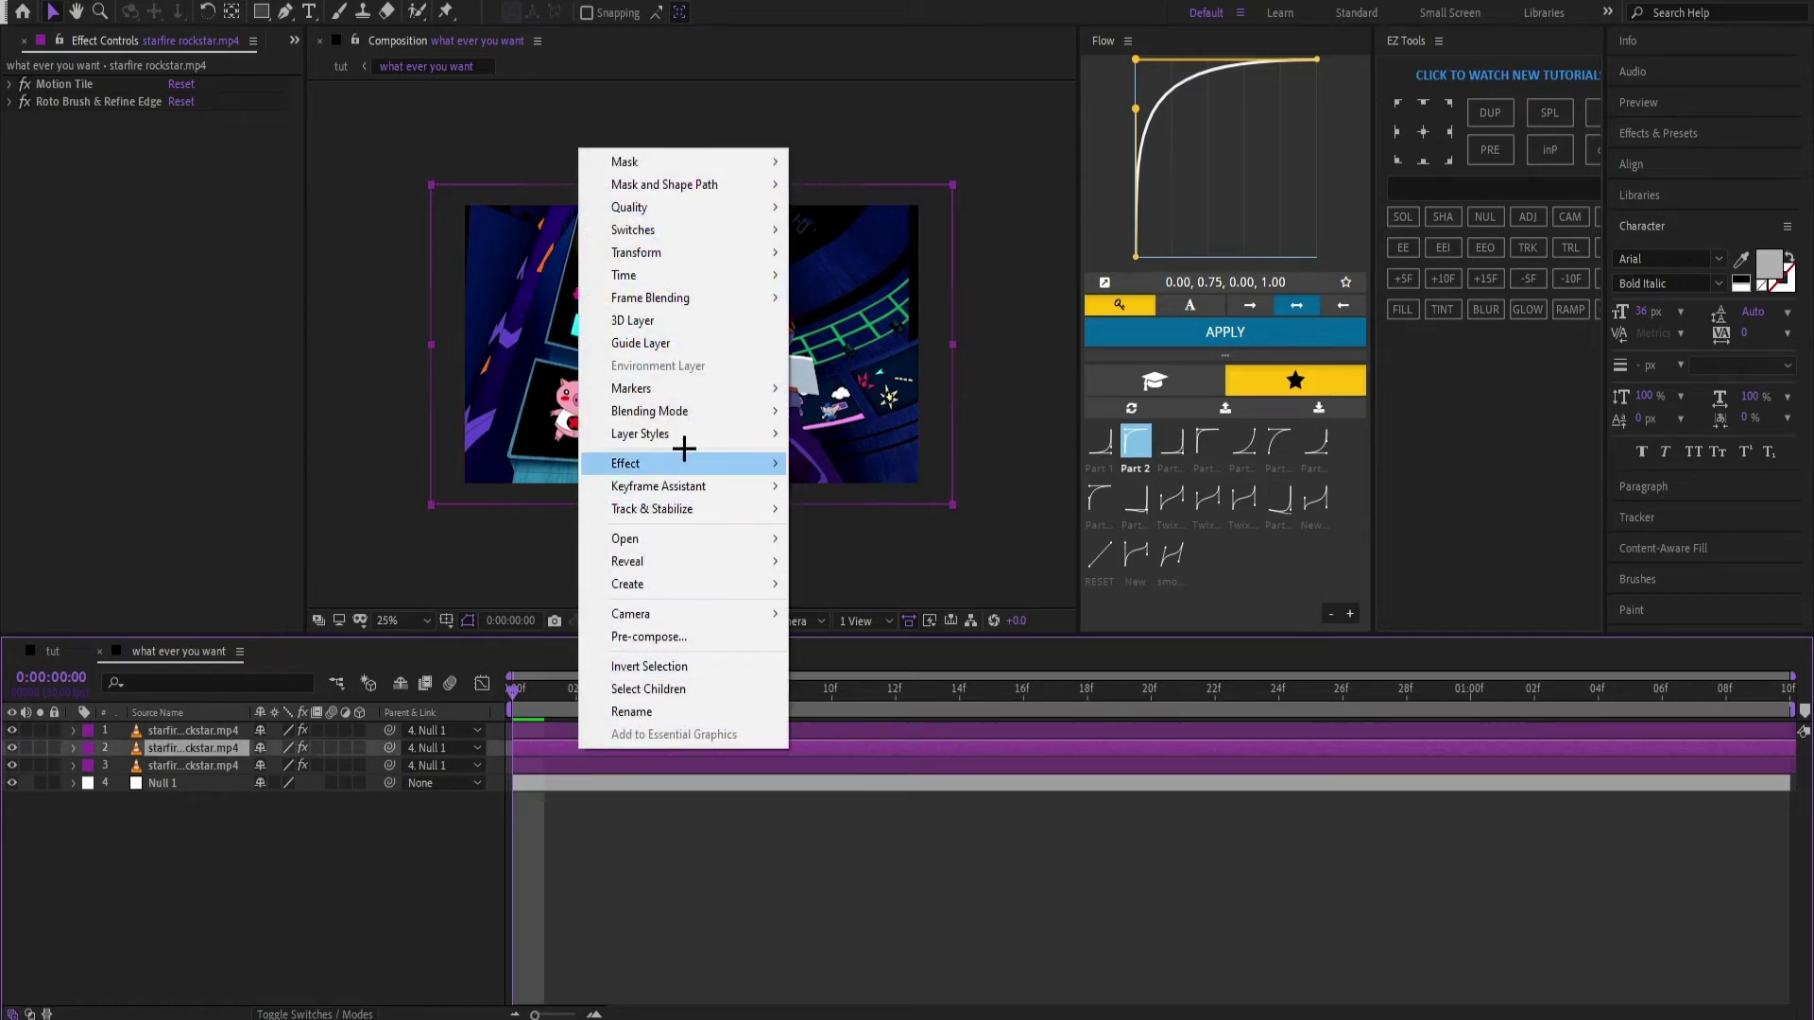
{"action": "mouse_move", "coordinate": [669, 409]}
{"action": "left_click", "coordinate": [828, 380]}
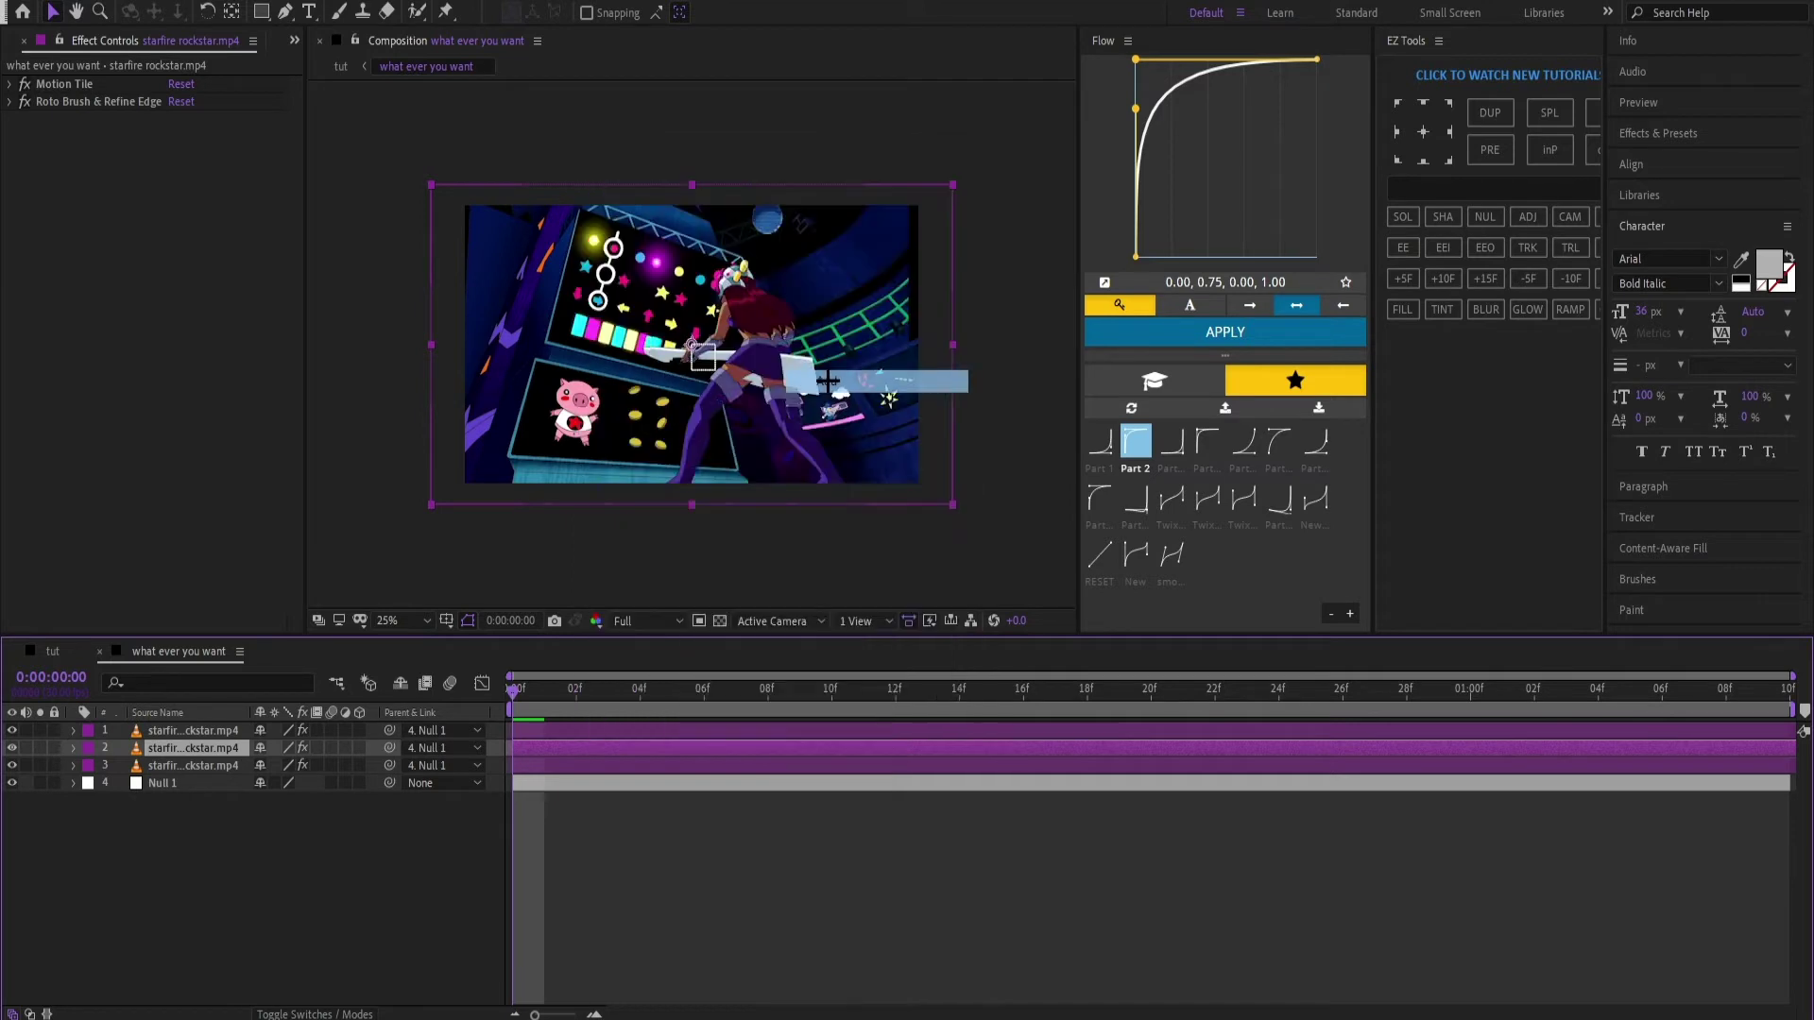
{"action": "key", "text": "F2"}
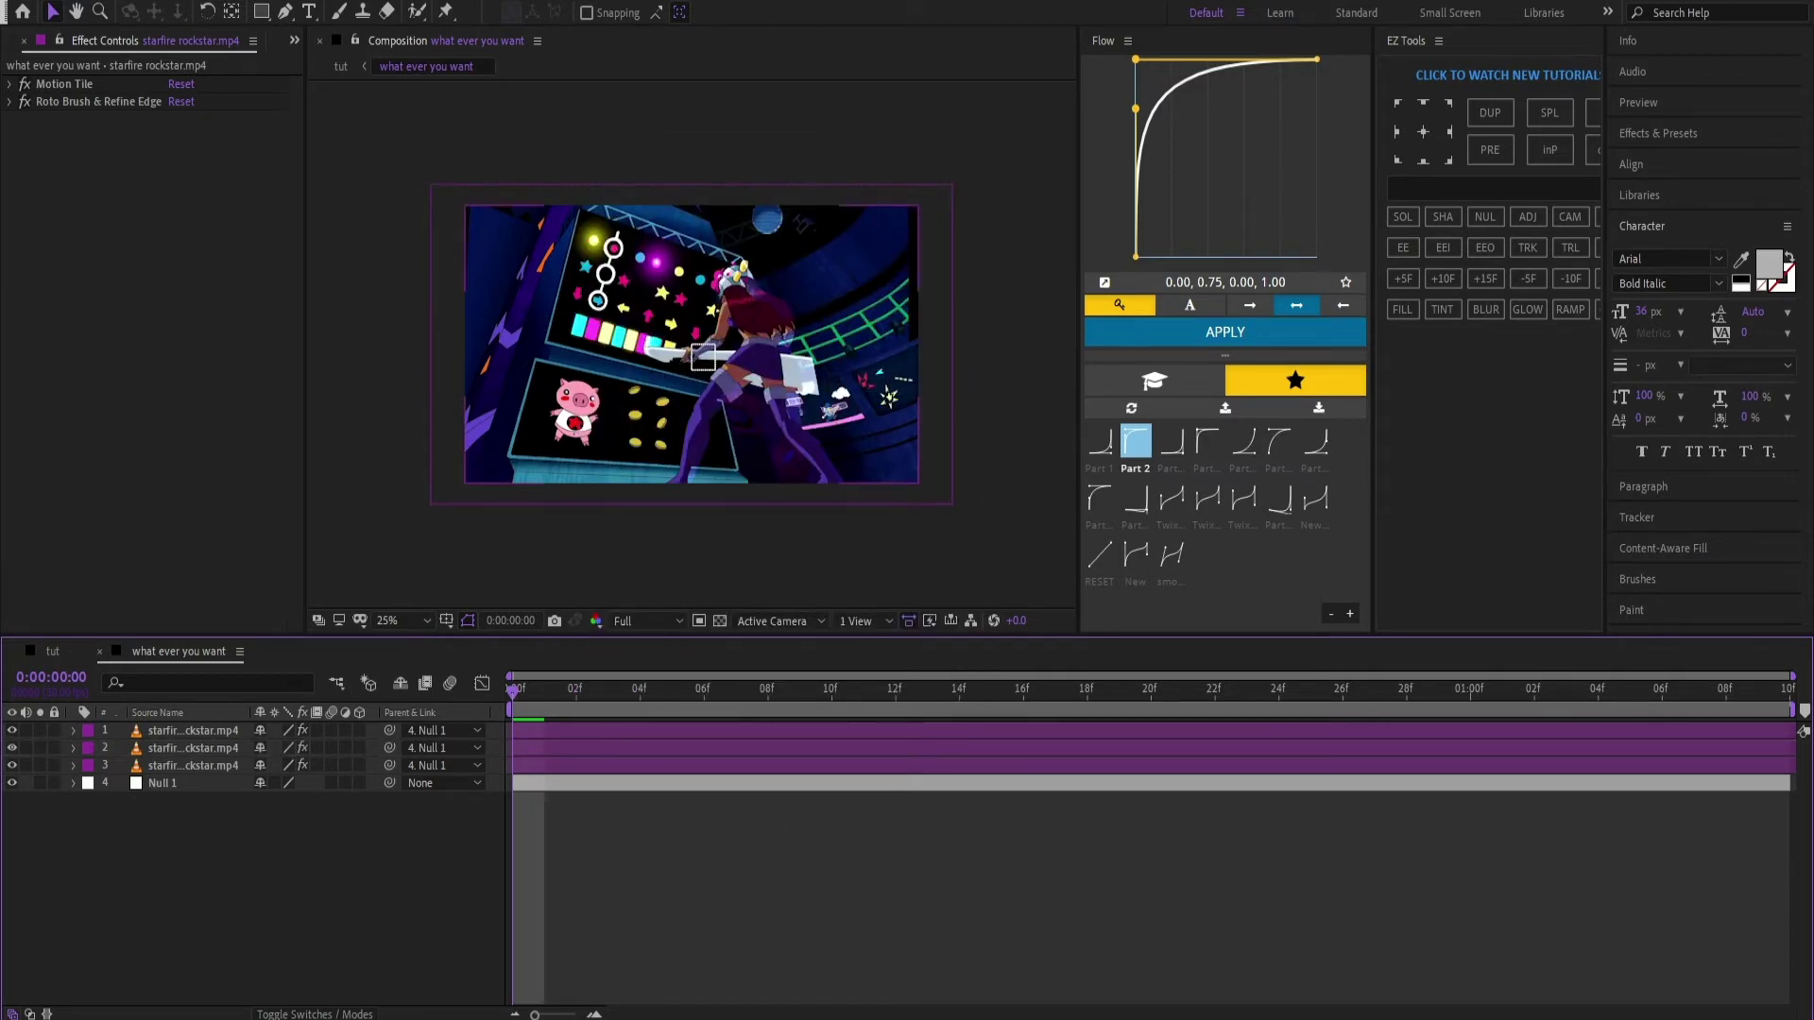
Step: Apply the S_PsykoStripes effect to the enlarged middle copy and check it along the timeline
{"action": "left_click", "coordinate": [553, 747]}
{"action": "key", "text": "ctrl+space"}
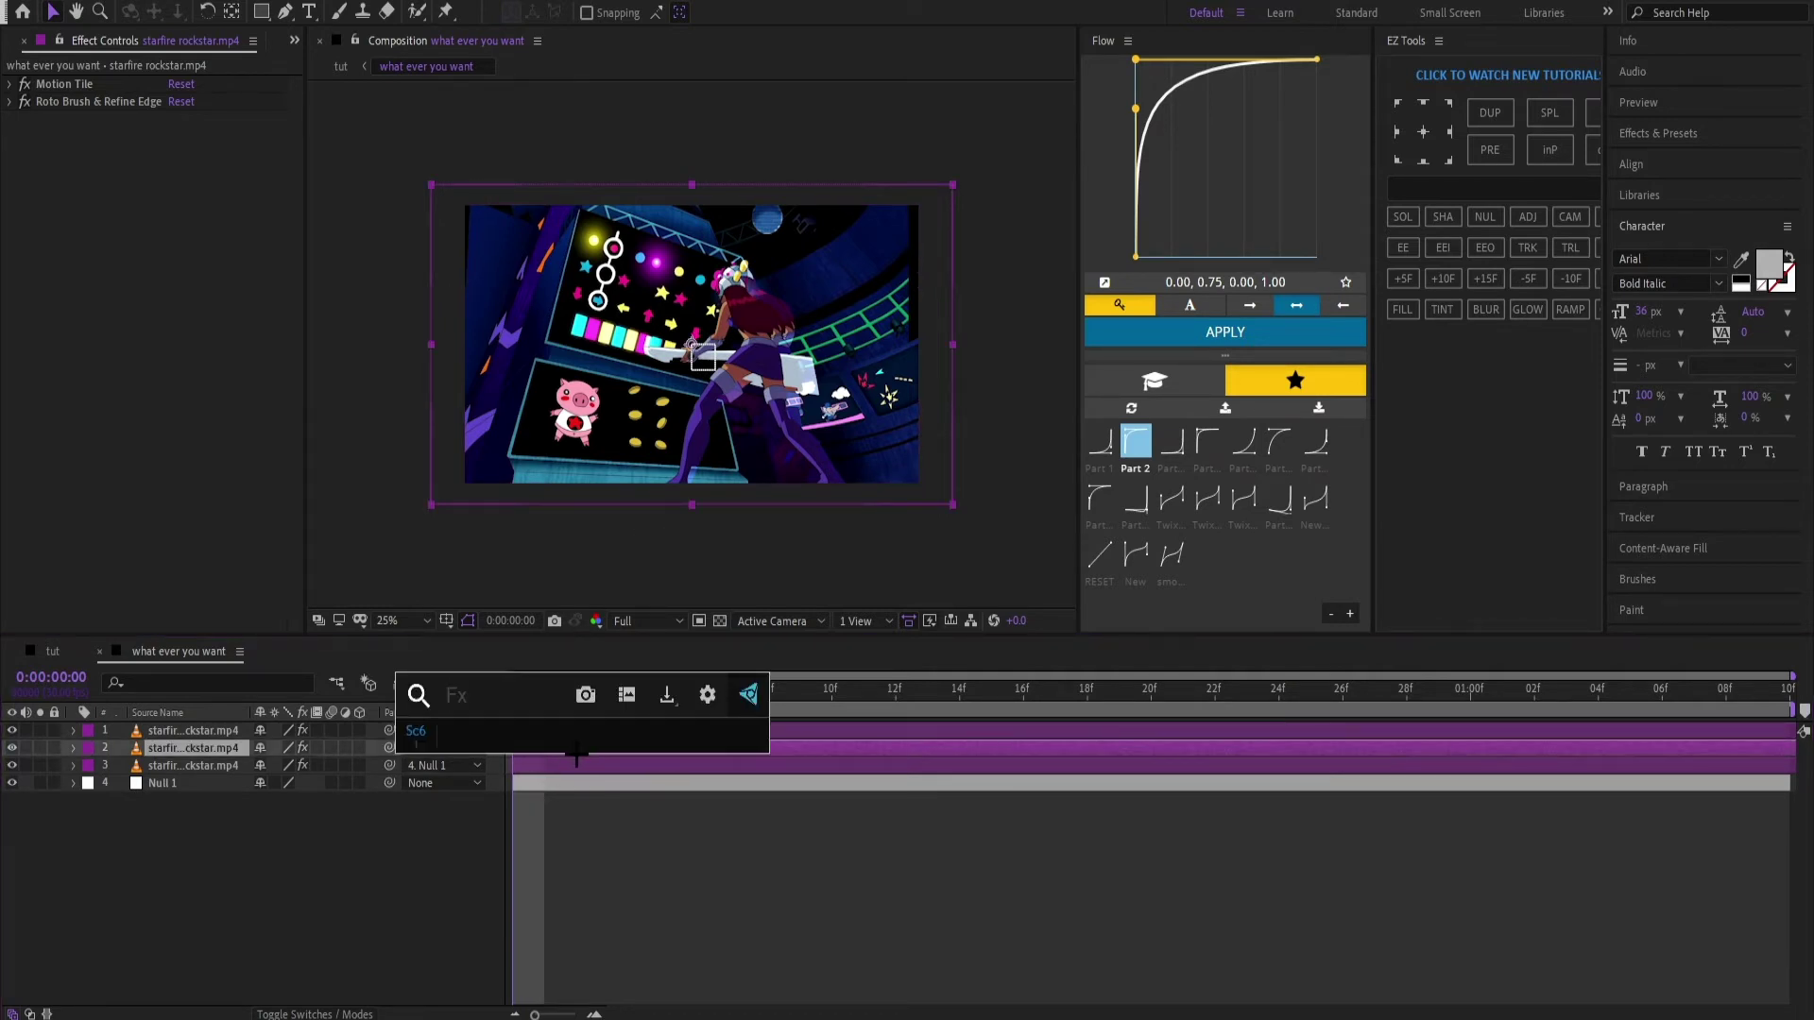
{"action": "type", "text": "psy"}
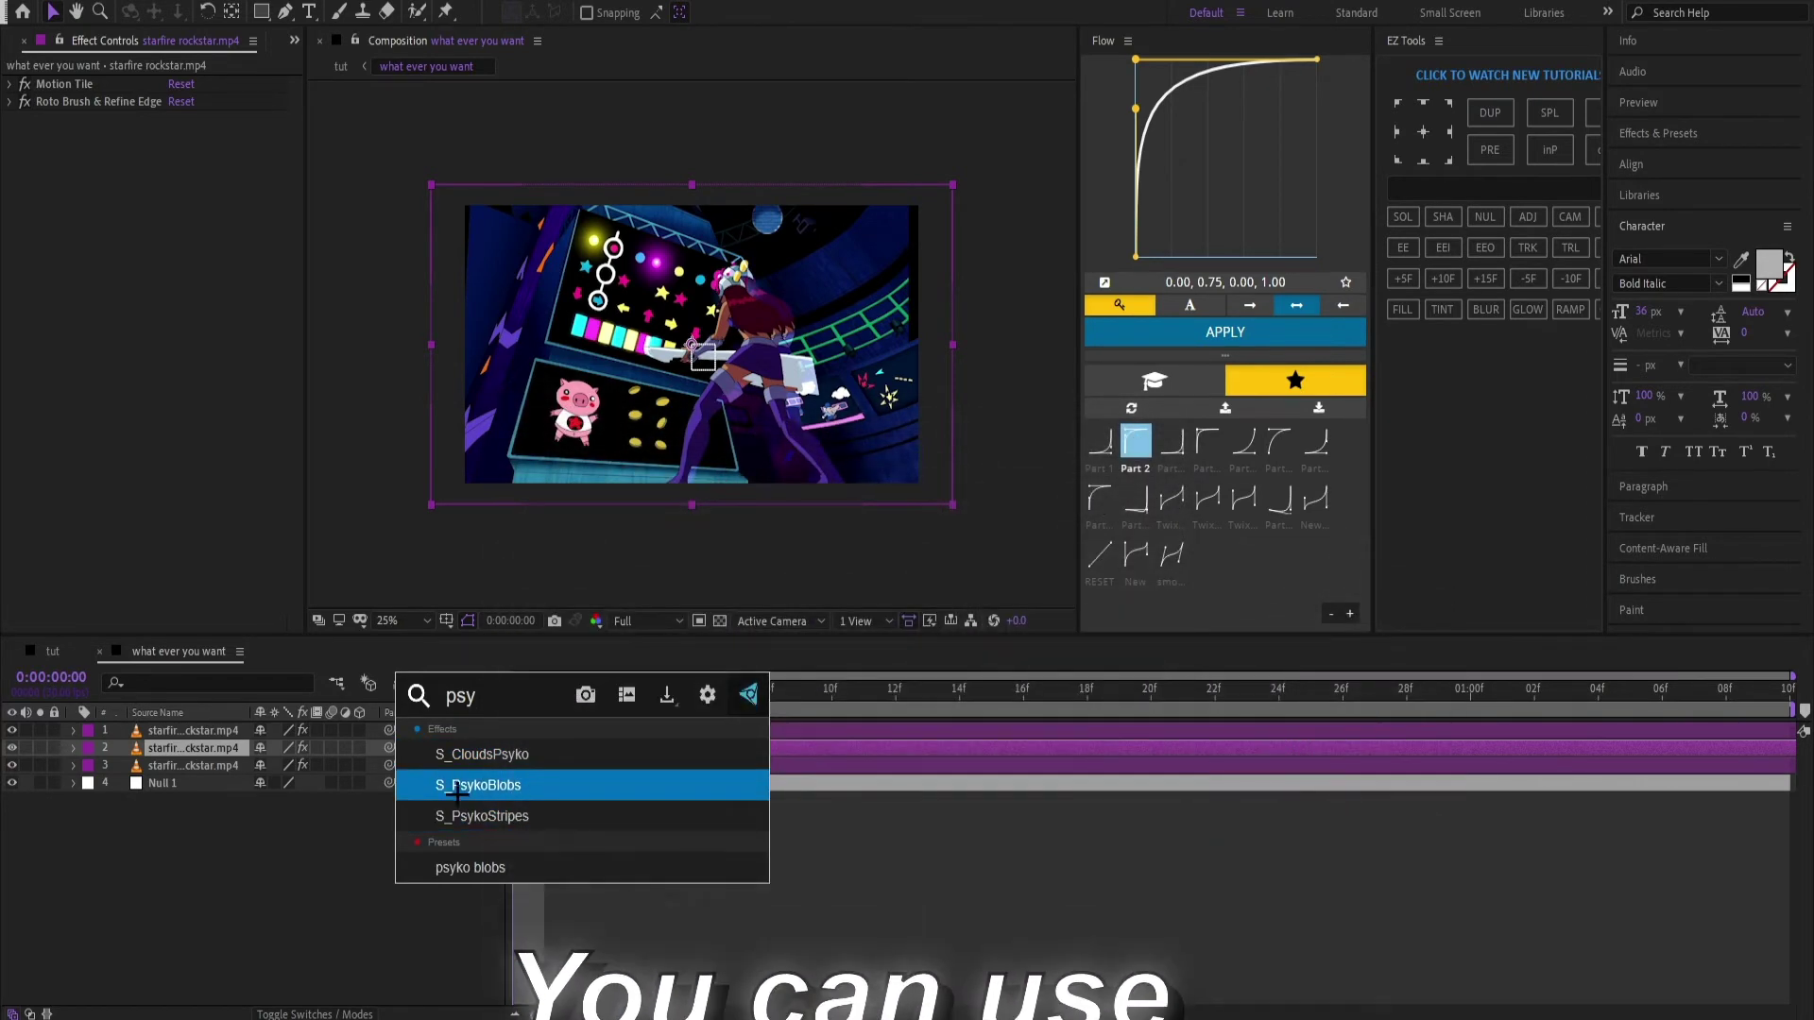
{"action": "left_click", "coordinate": [520, 817]}
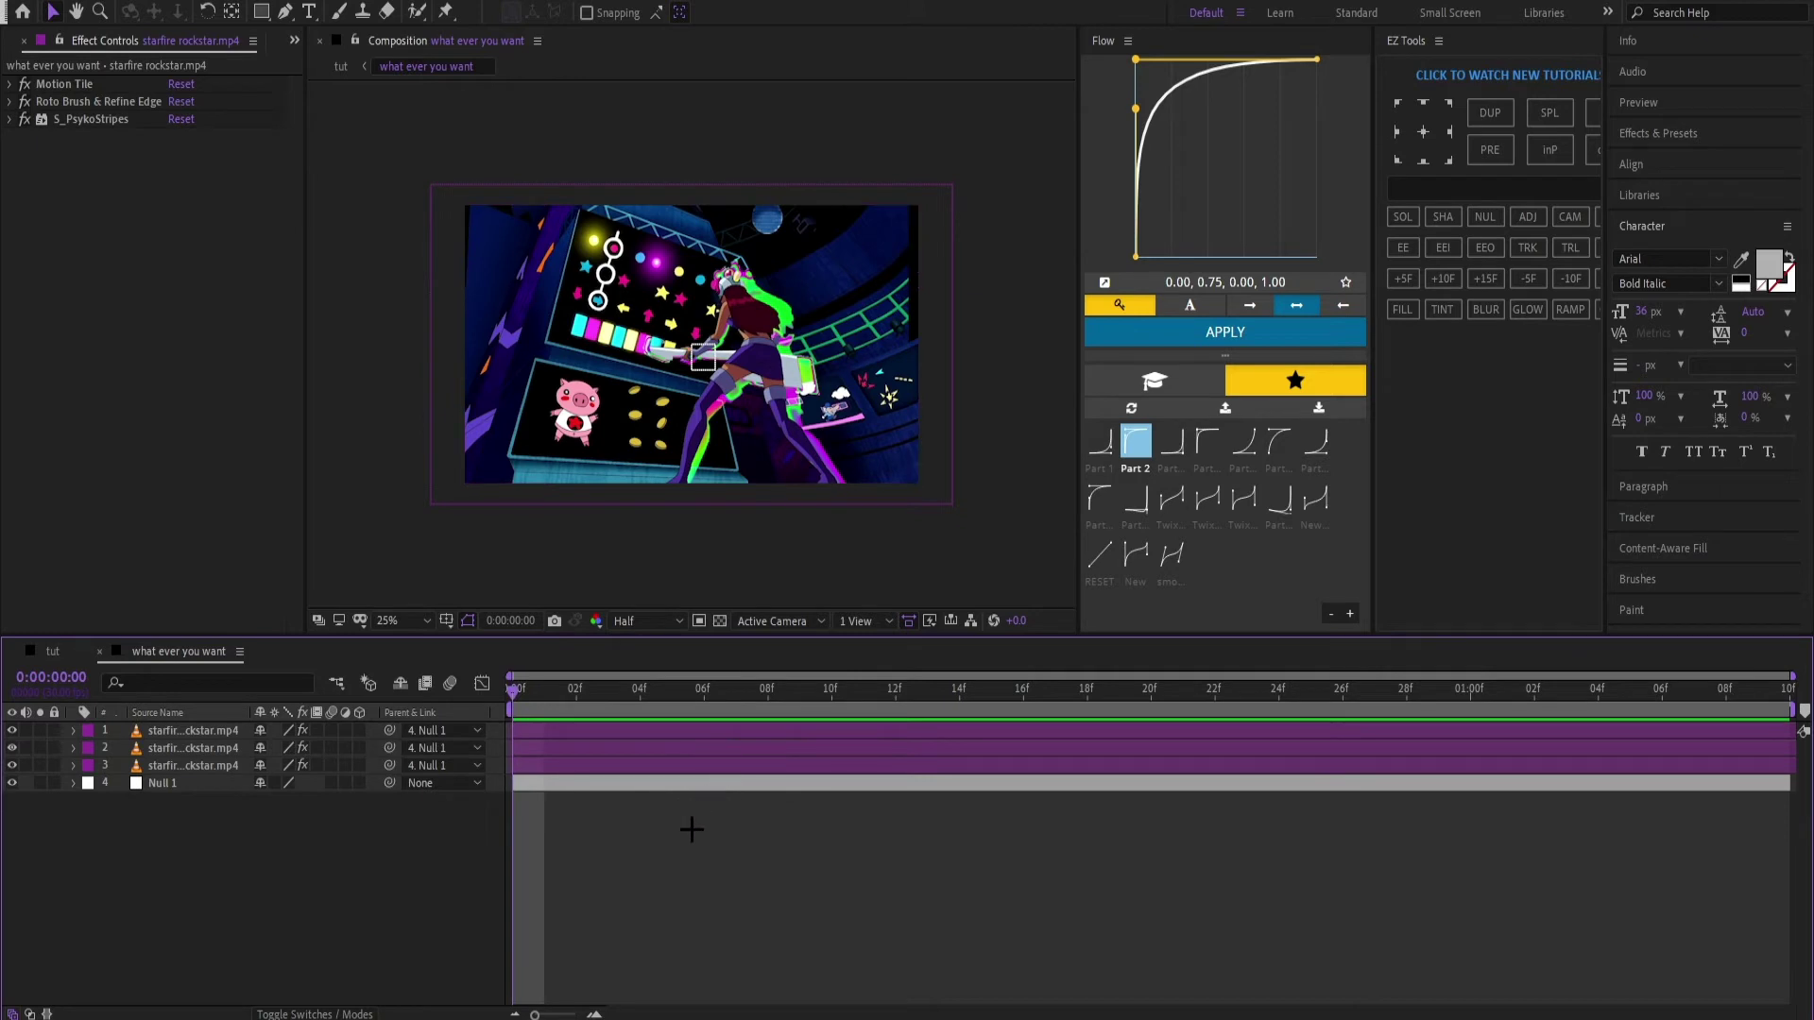
{"action": "left_click_drag", "start_coordinate": [518, 698], "coordinate": [579, 849]}
{"action": "left_click_drag", "start_coordinate": [514, 782], "coordinate": [191, 467]}
Step: Set the S_PsykoStripes colour to a bright magenta and preview the pre-comp
{"action": "left_click", "coordinate": [9, 119]}
{"action": "scroll", "coordinate": [216, 372], "scroll_direction": "down", "scroll_amount": 3}
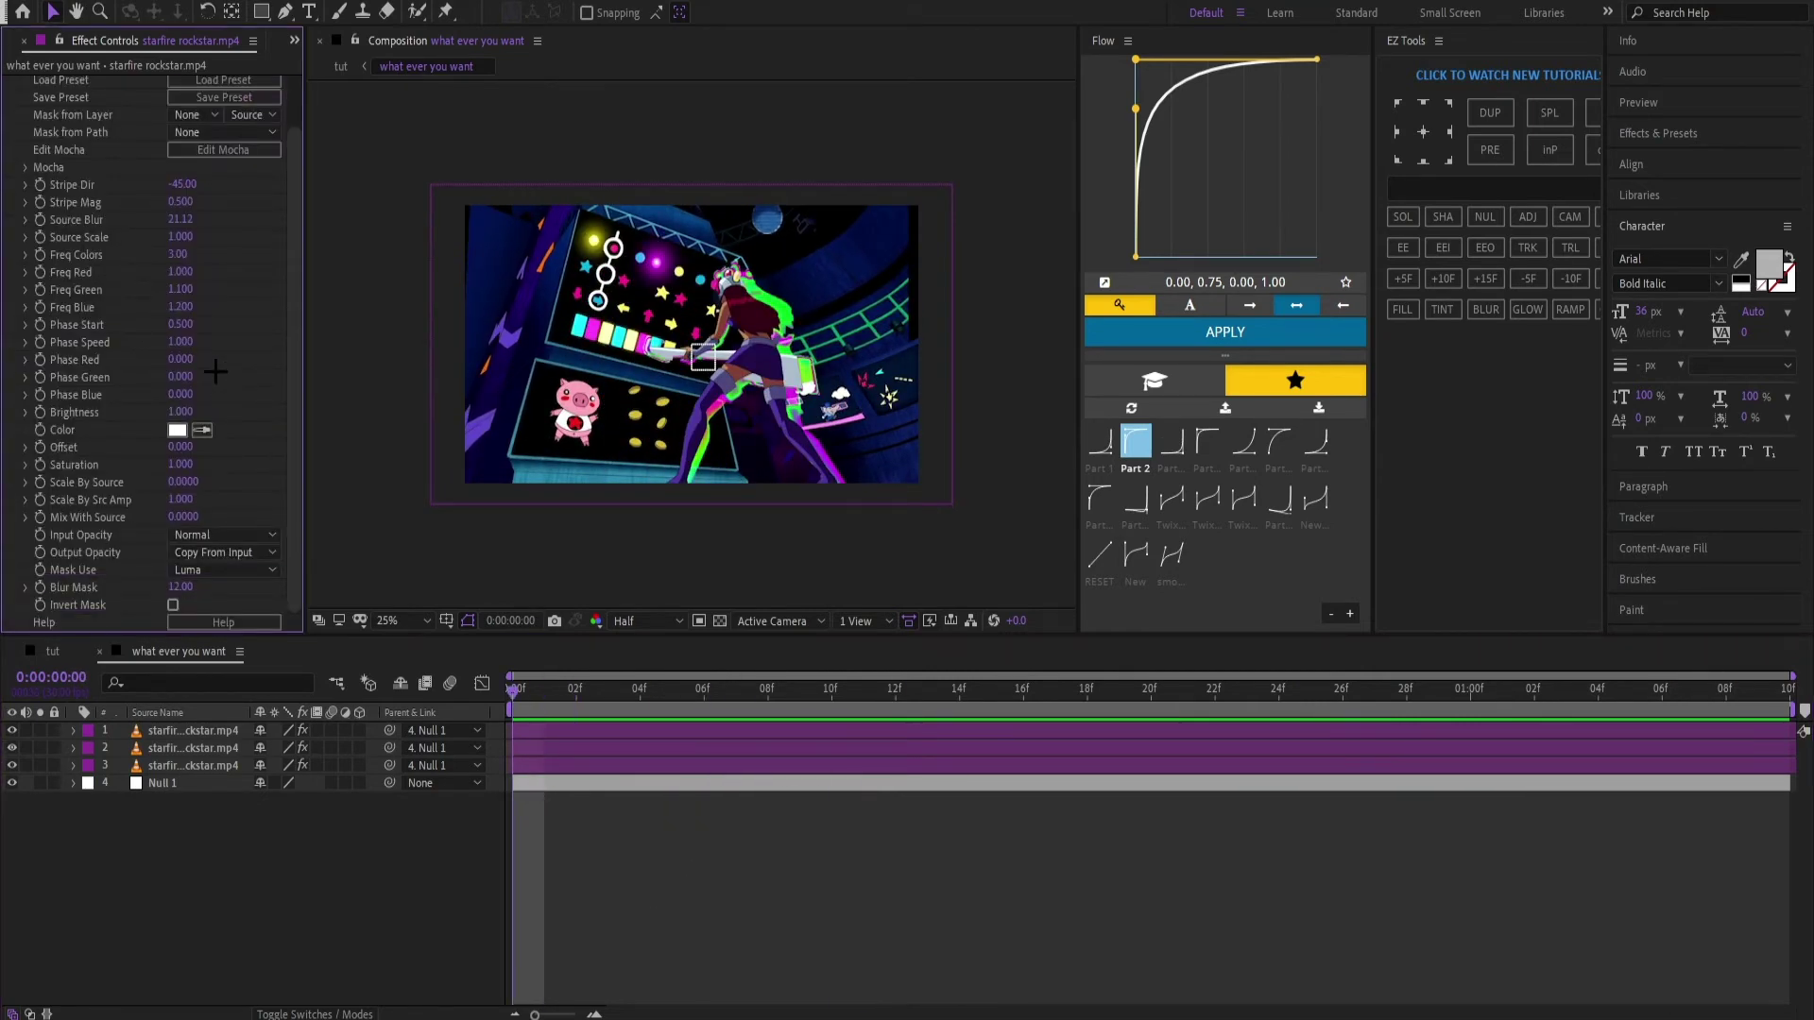
{"action": "left_click", "coordinate": [181, 431]}
{"action": "left_click", "coordinate": [1207, 477]}
{"action": "mouse_move", "coordinate": [1122, 501]}
{"action": "left_mouse_down"}
{"action": "mouse_move", "coordinate": [1170, 379]}
{"action": "mouse_move", "coordinate": [1176, 518]}
{"action": "mouse_move", "coordinate": [1150, 499]}
{"action": "mouse_move", "coordinate": [1315, 357]}
{"action": "left_mouse_up"}
{"action": "left_click", "coordinate": [1357, 434]}
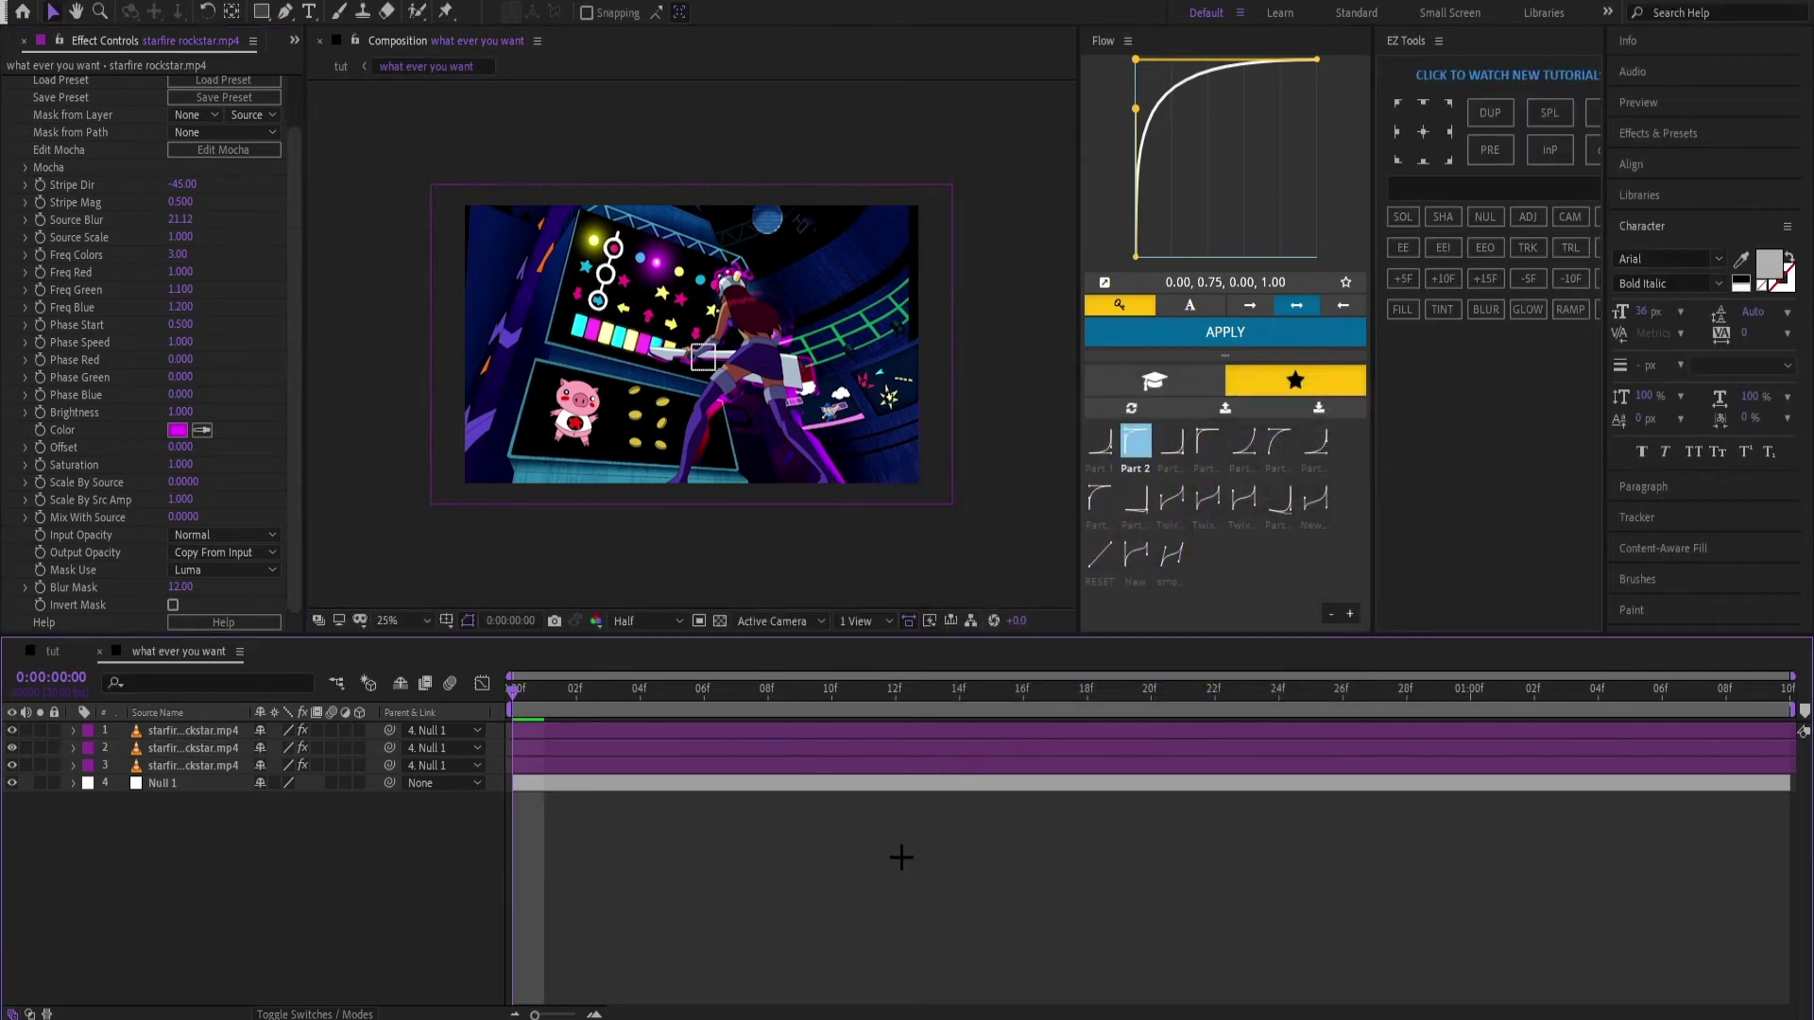
{"action": "key", "text": "space"}
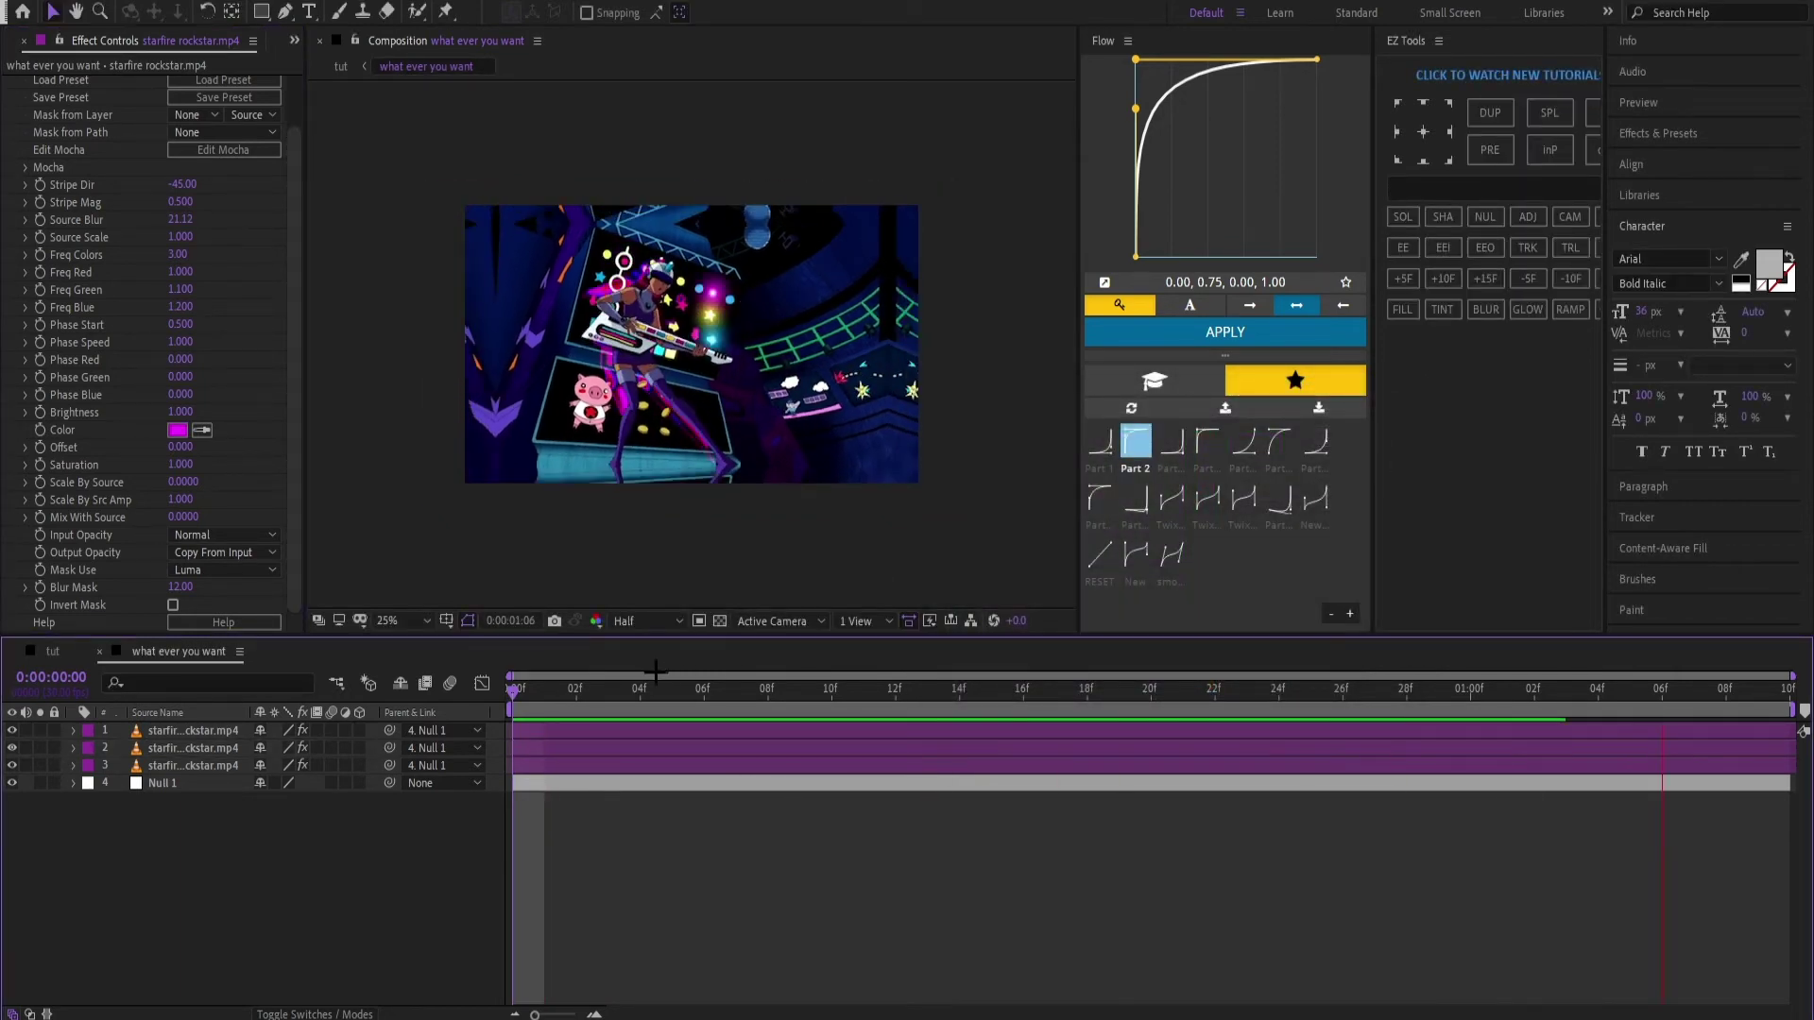
{"action": "key", "text": "space"}
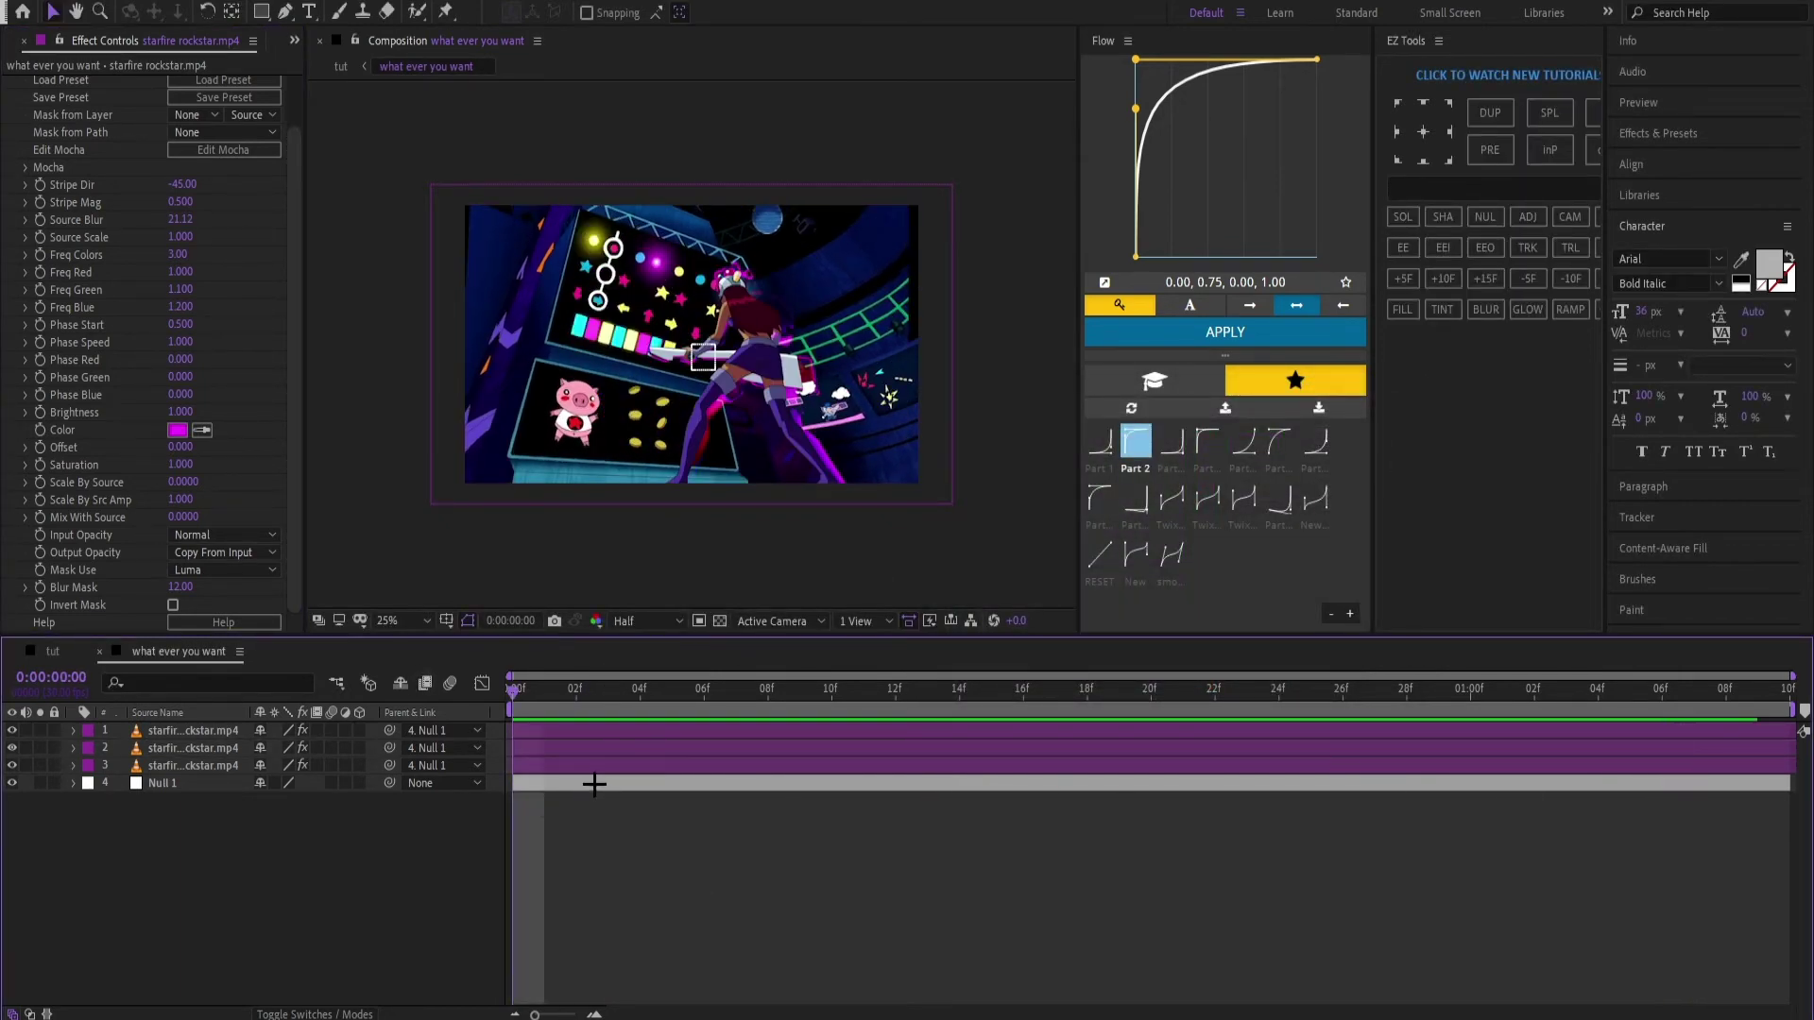
Step: Apply the Turbulent Displace effect to the enlarged middle copy of the clip
{"action": "left_click", "coordinate": [700, 749]}
{"action": "left_click", "coordinate": [642, 841]}
{"action": "left_click", "coordinate": [540, 747]}
{"action": "key", "text": "ctrl+space"}
{"action": "type", "text": "tuyr"}
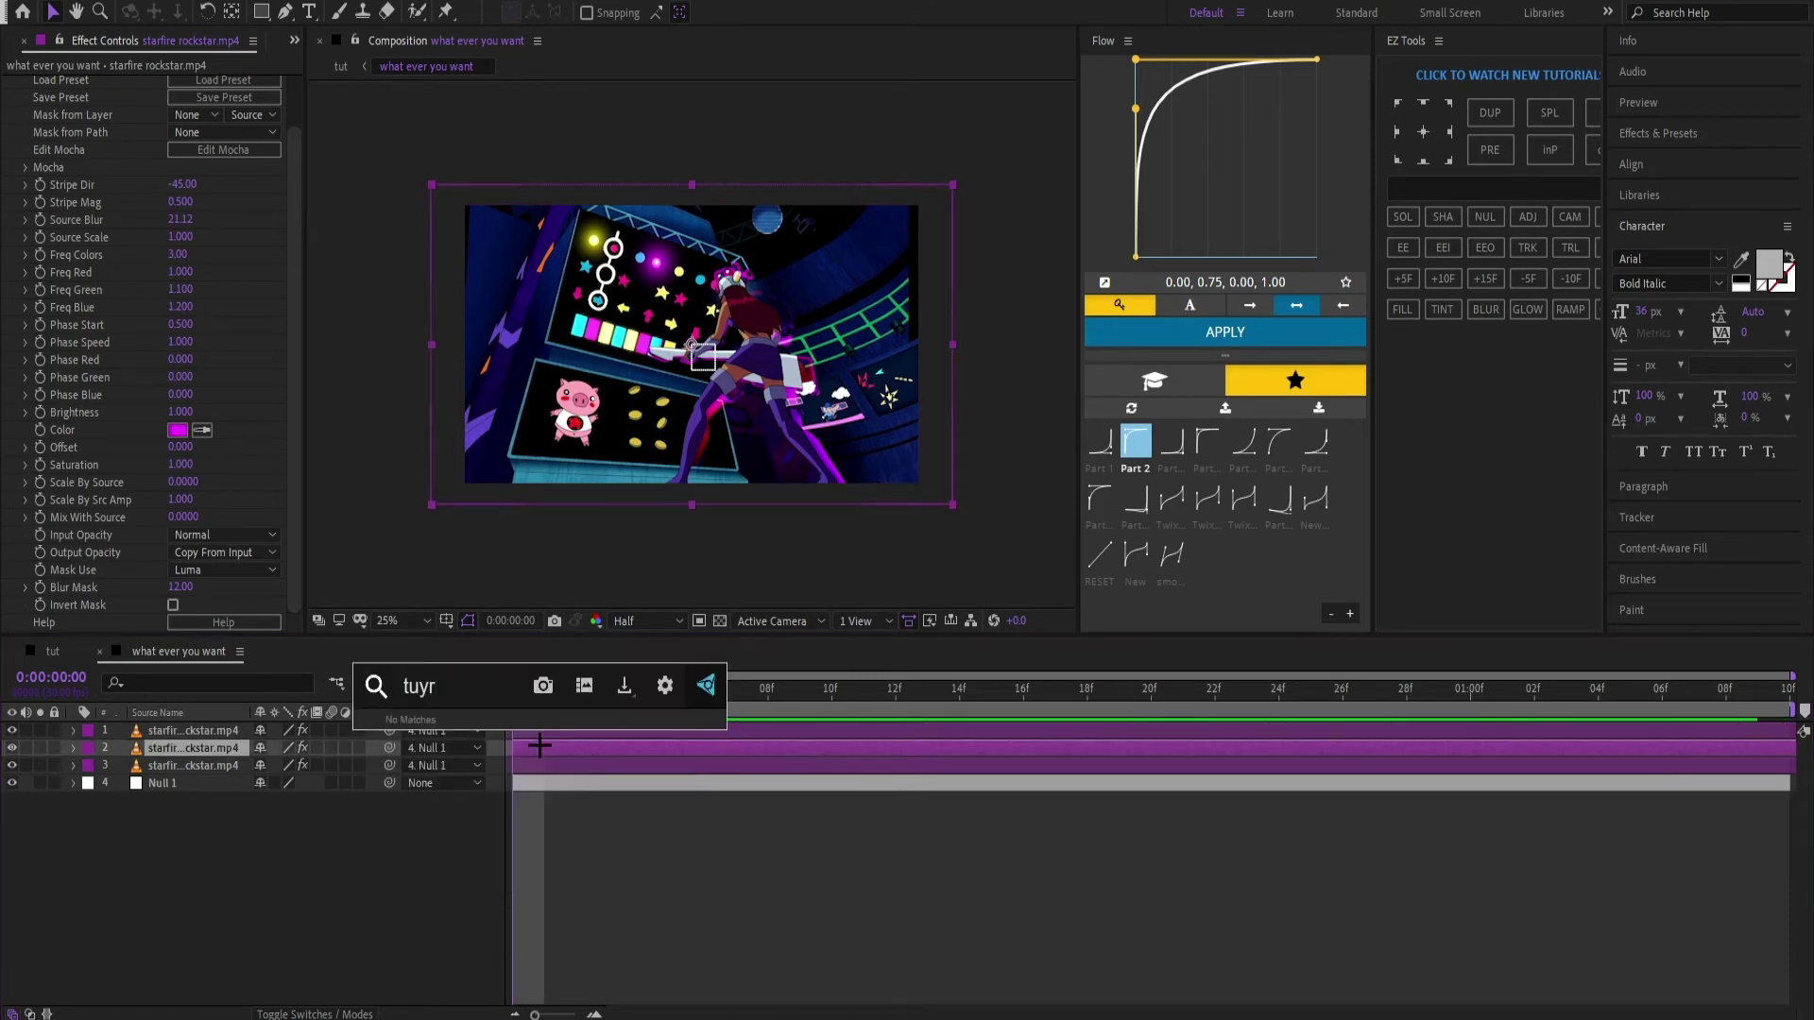
{"action": "key", "text": "BackSpace"}
{"action": "key", "text": "BackSpace"}
{"action": "type", "text": "r"}
{"action": "key", "text": "Return"}
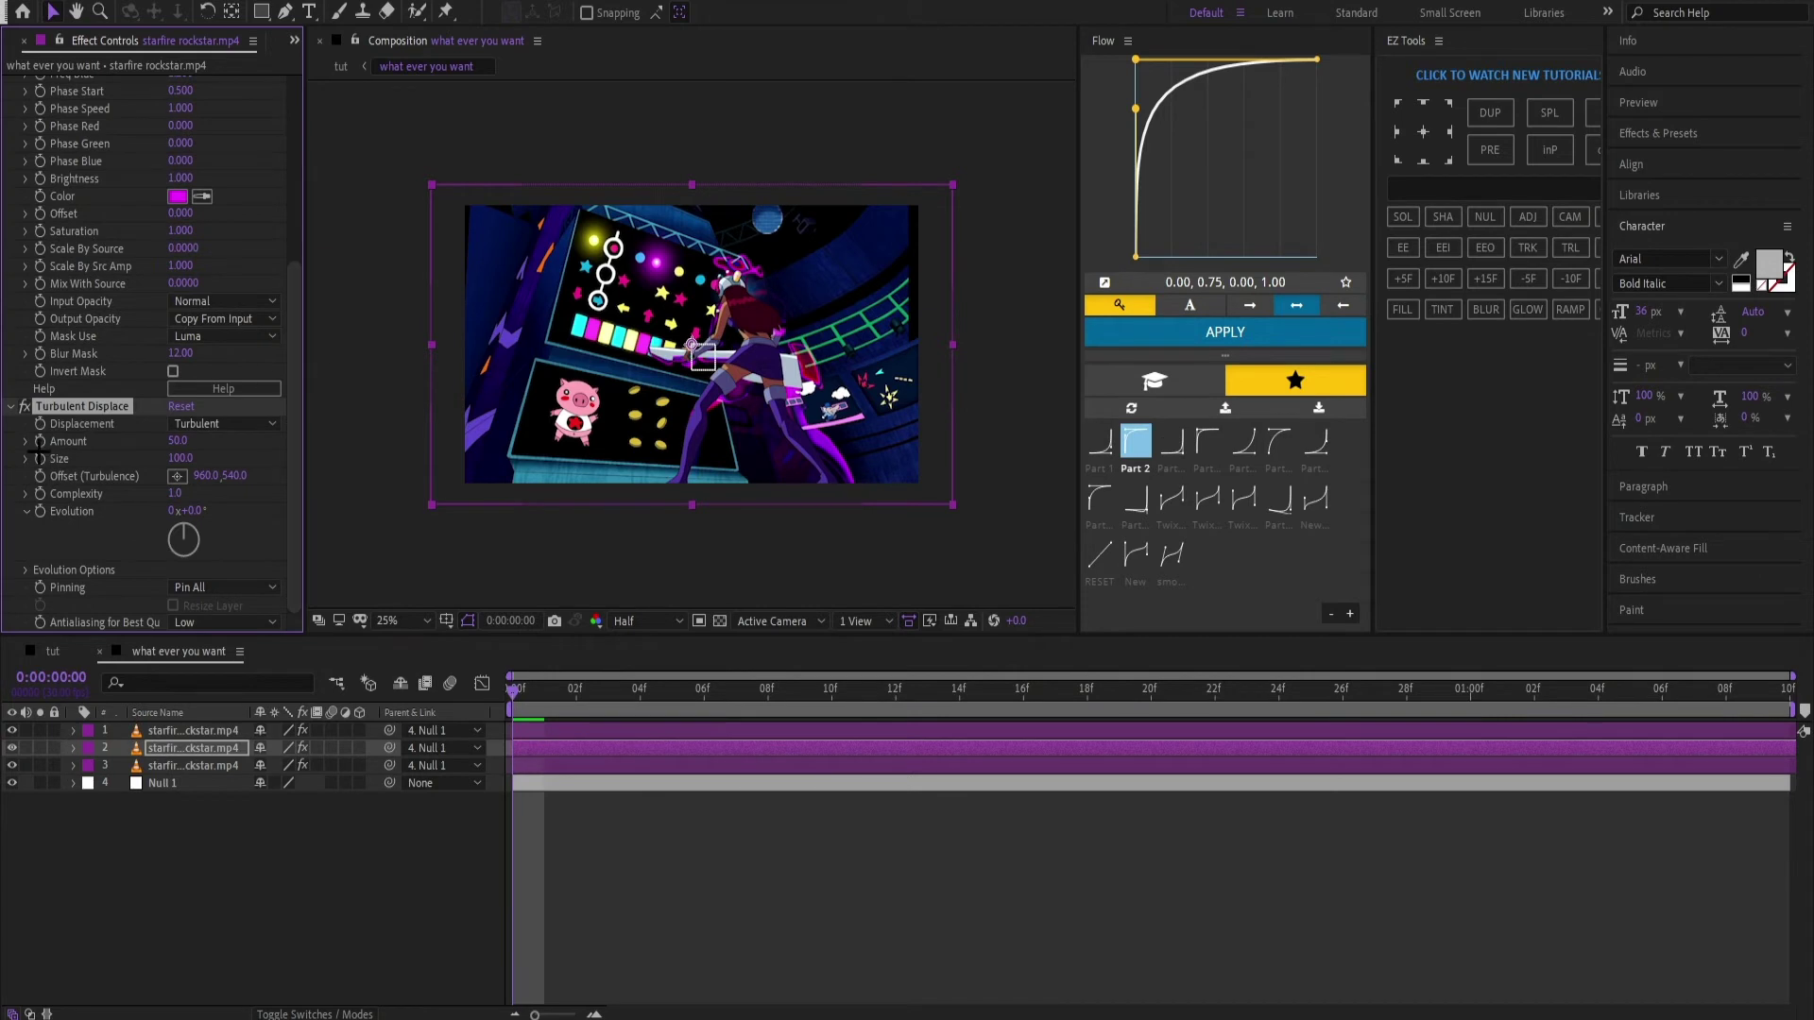
Step: Keyframe the Turbulent Displace Amount from the first frame to 0:00:01:09, collapse the effects and preview the animation
{"action": "left_click_drag", "start_coordinate": [522, 693], "coordinate": [1764, 689]}
{"action": "left_click", "coordinate": [180, 440]}
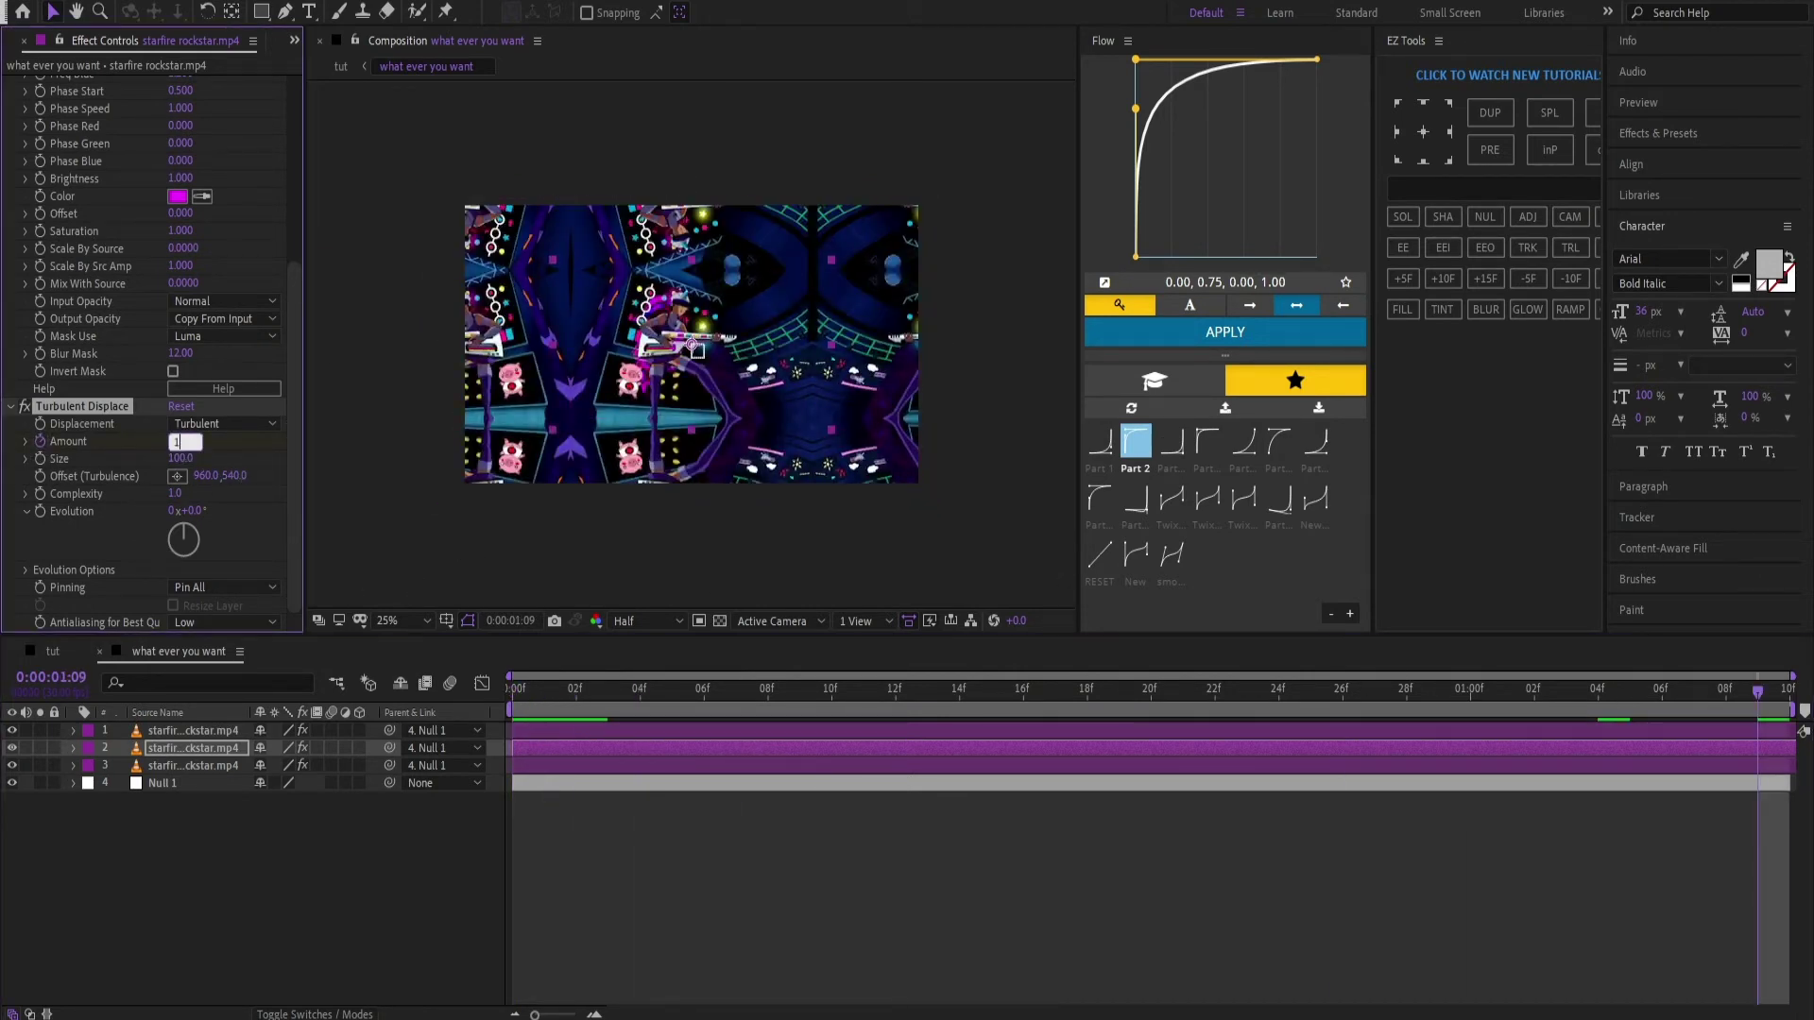
{"action": "key", "text": "Return"}
{"action": "left_click_drag", "start_coordinate": [699, 697], "coordinate": [514, 794]}
{"action": "left_click", "coordinate": [11, 406], "text": "ctrl"}
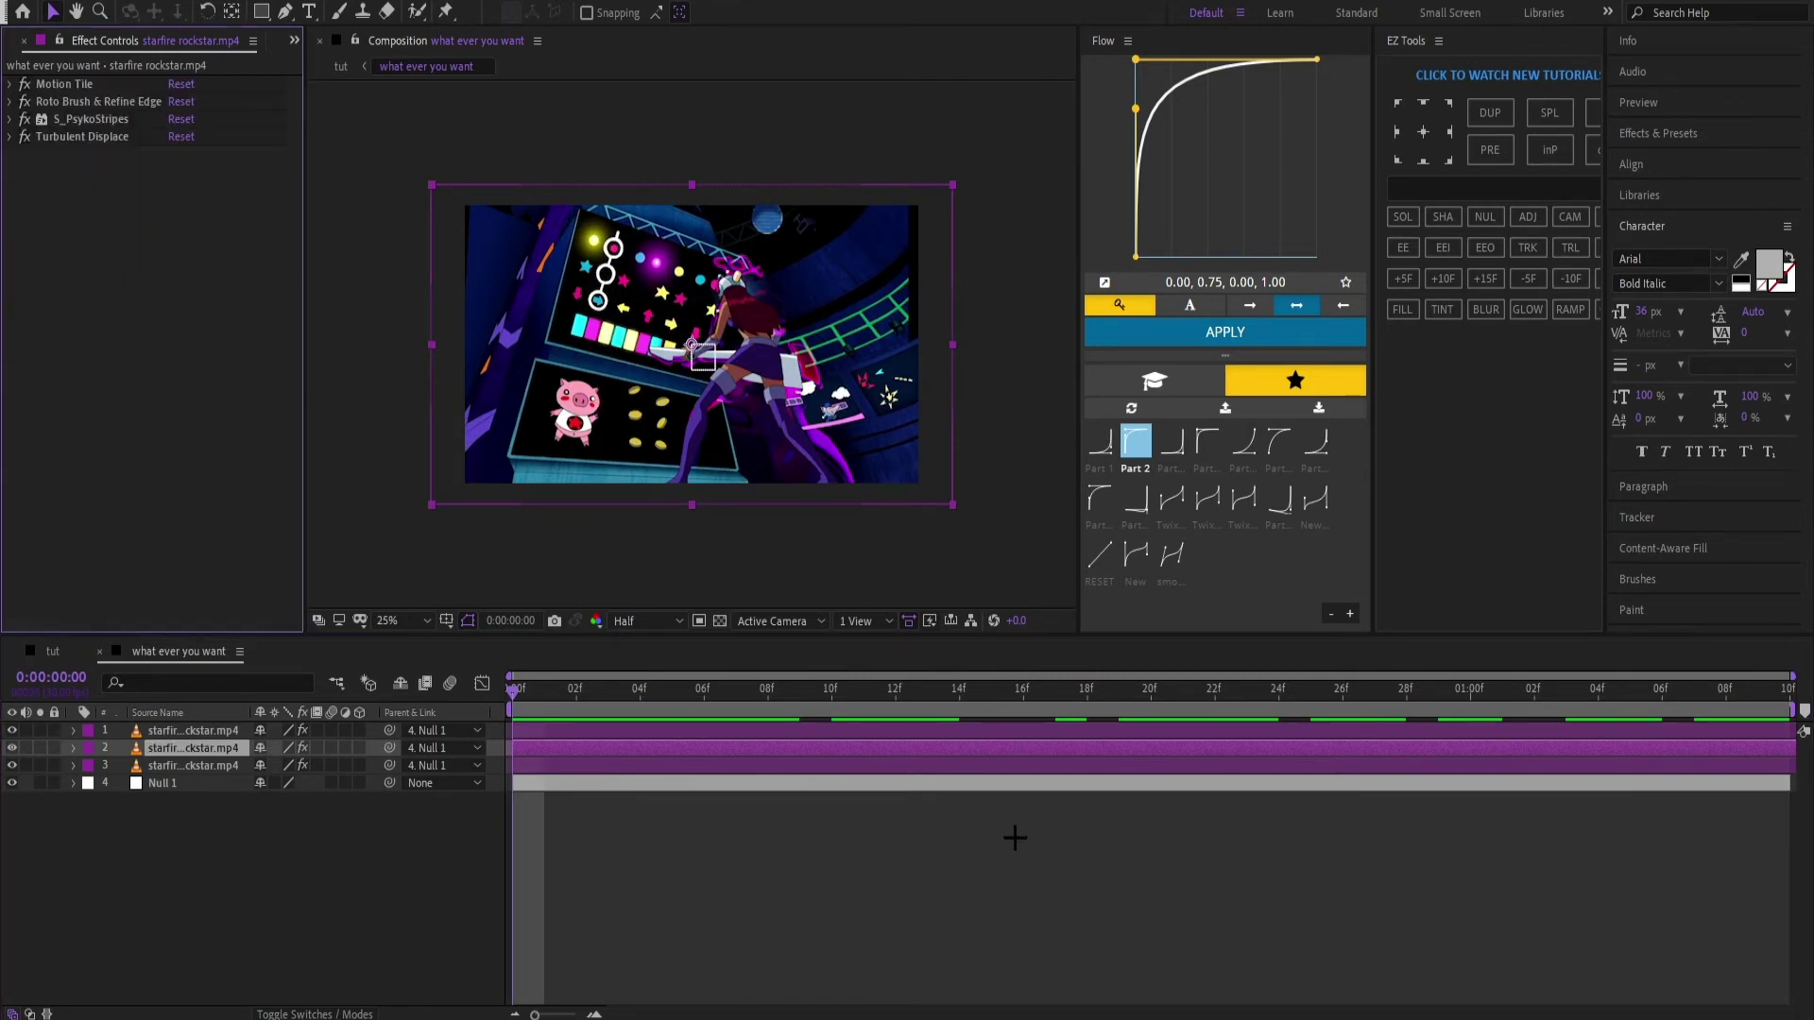
{"action": "left_click", "coordinate": [843, 818]}
{"action": "key", "text": "space"}
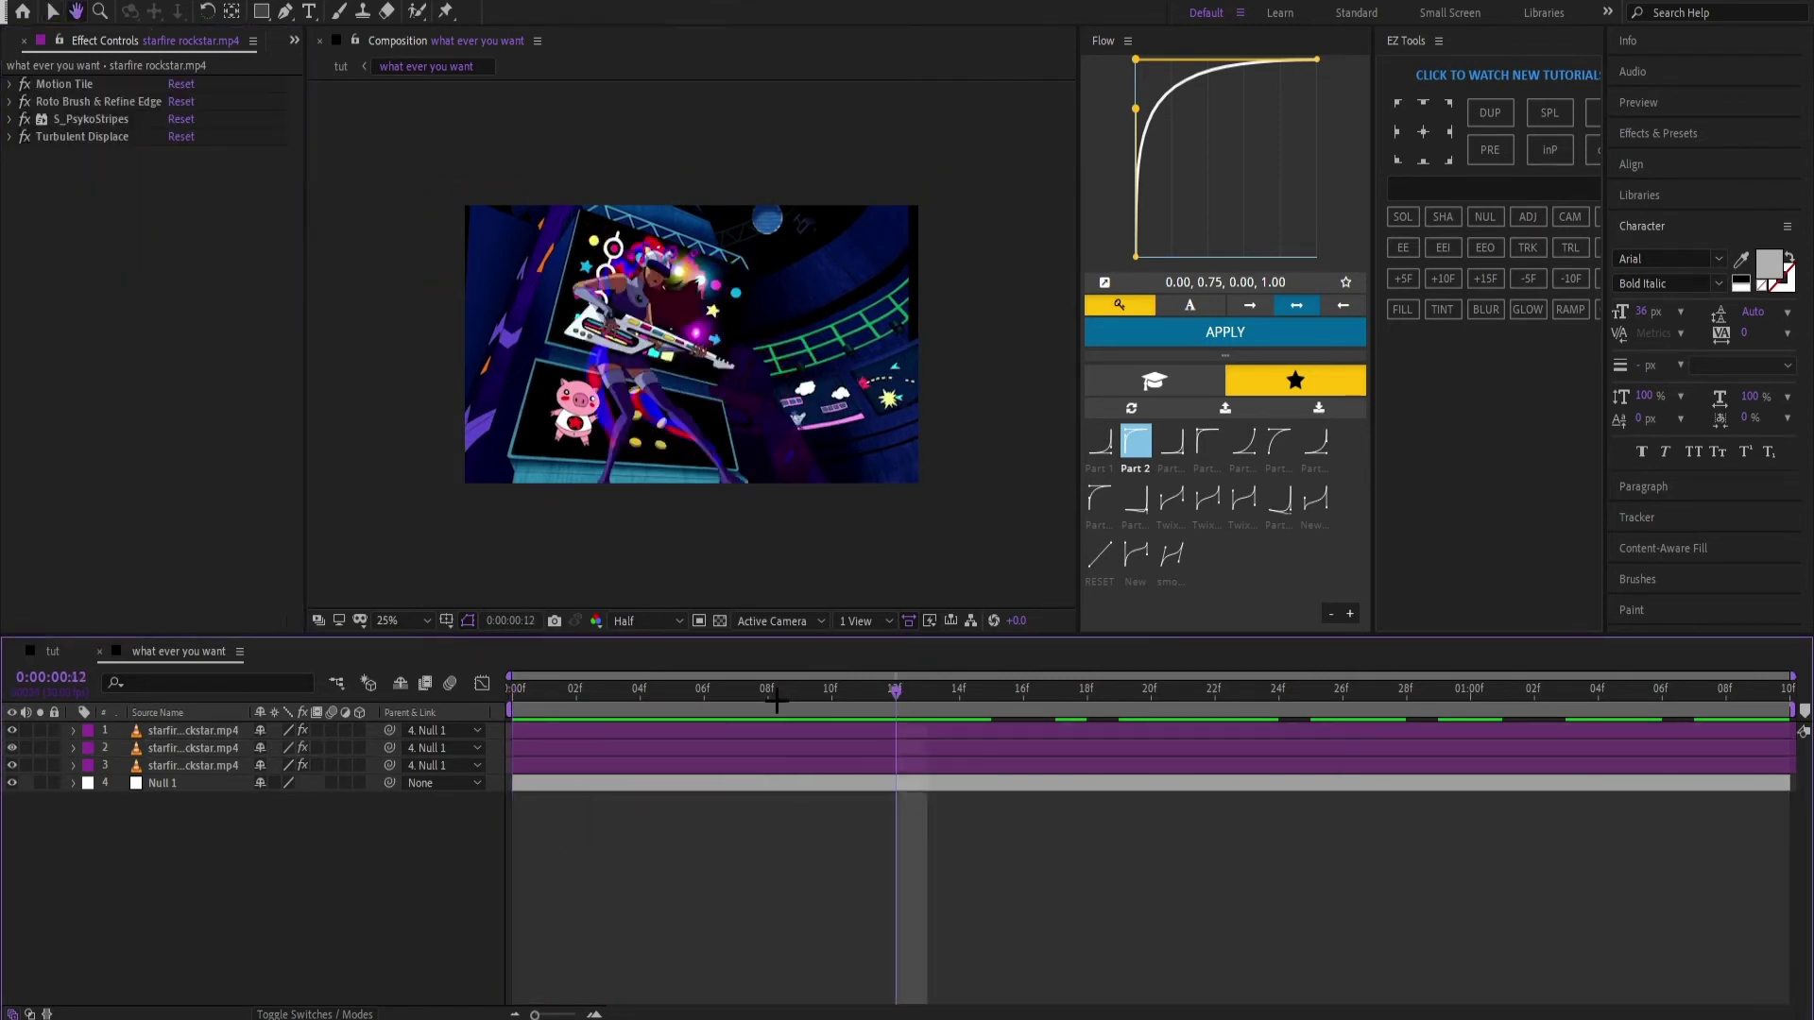
{"action": "left_click_drag", "start_coordinate": [870, 661], "coordinate": [380, 595]}
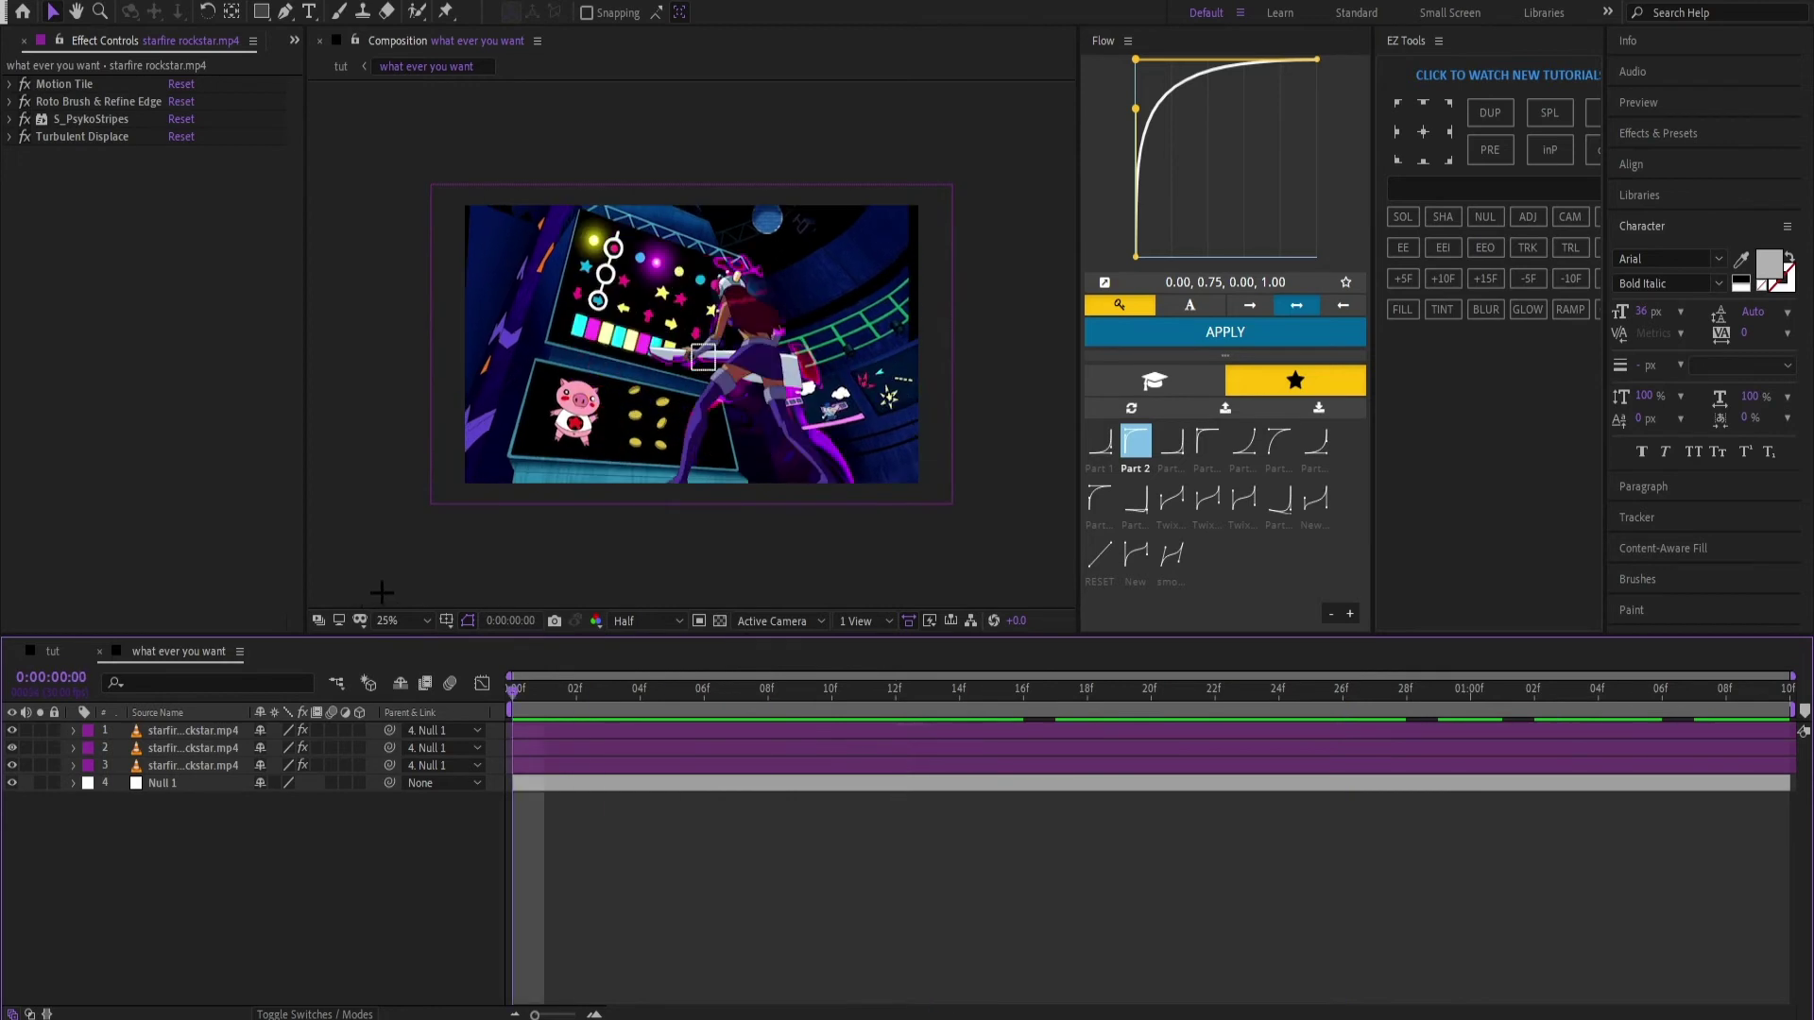
{"action": "key", "text": "space"}
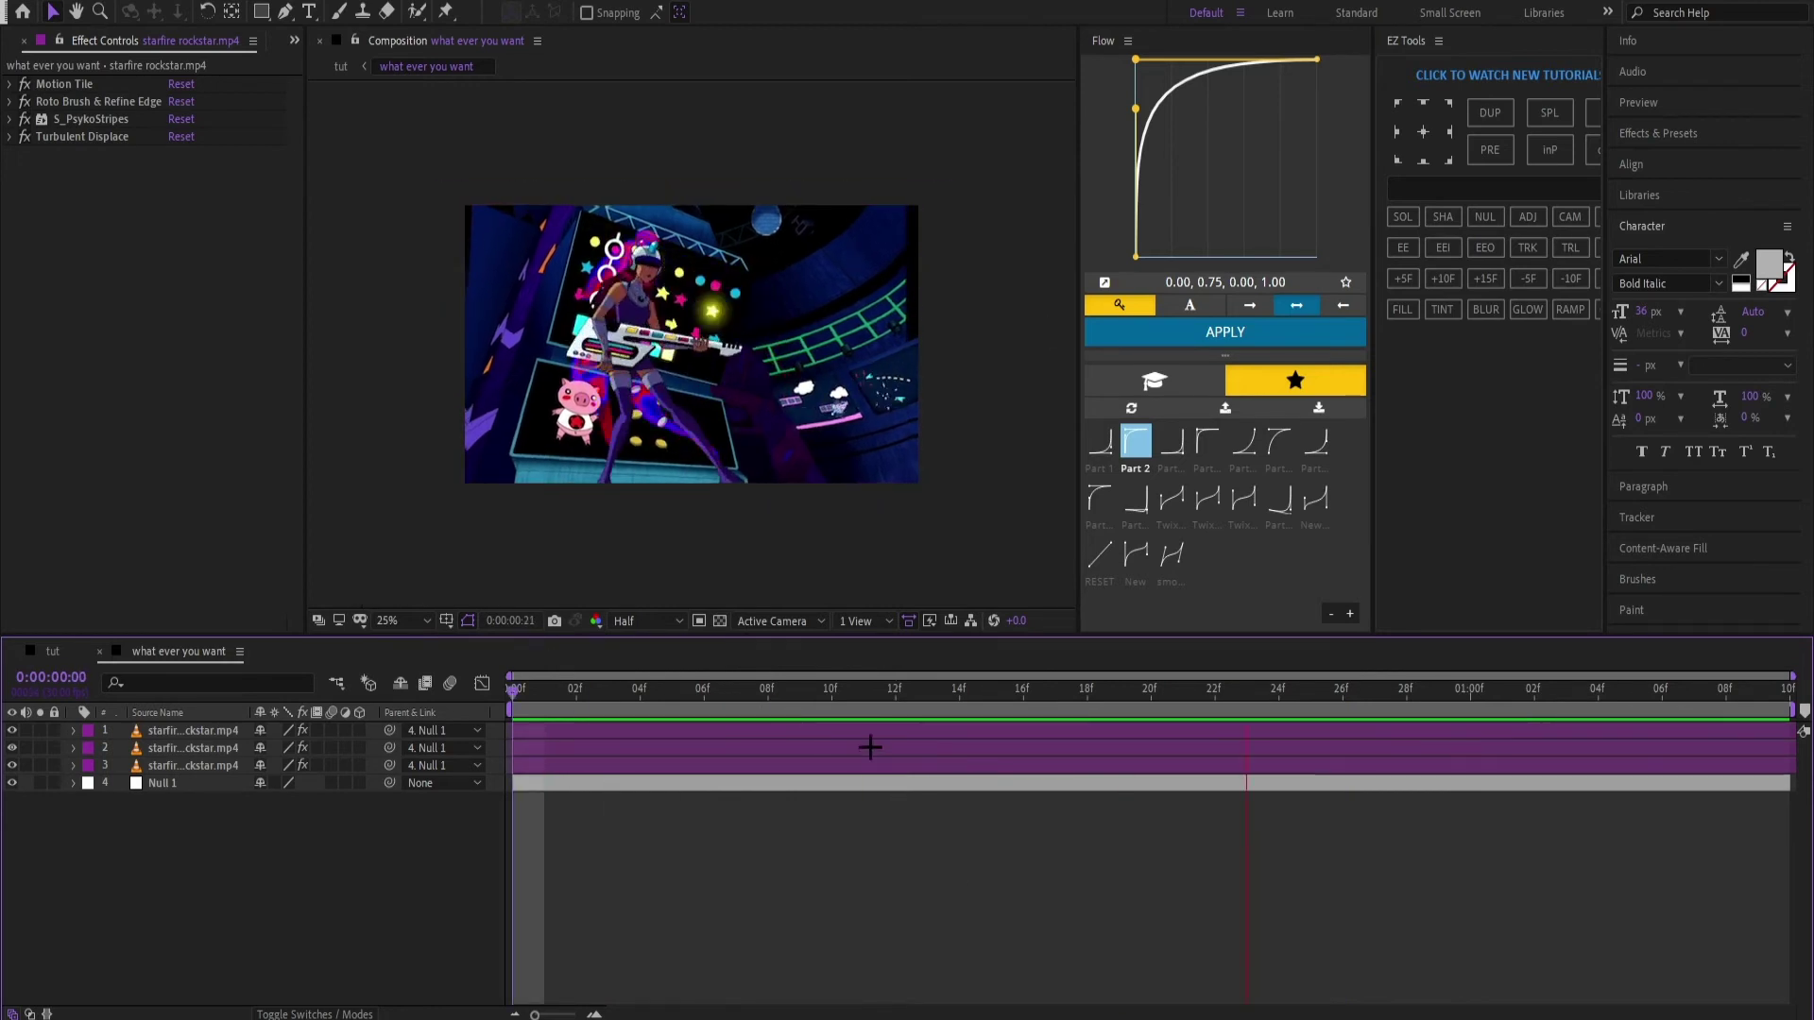
{"action": "key", "text": "space"}
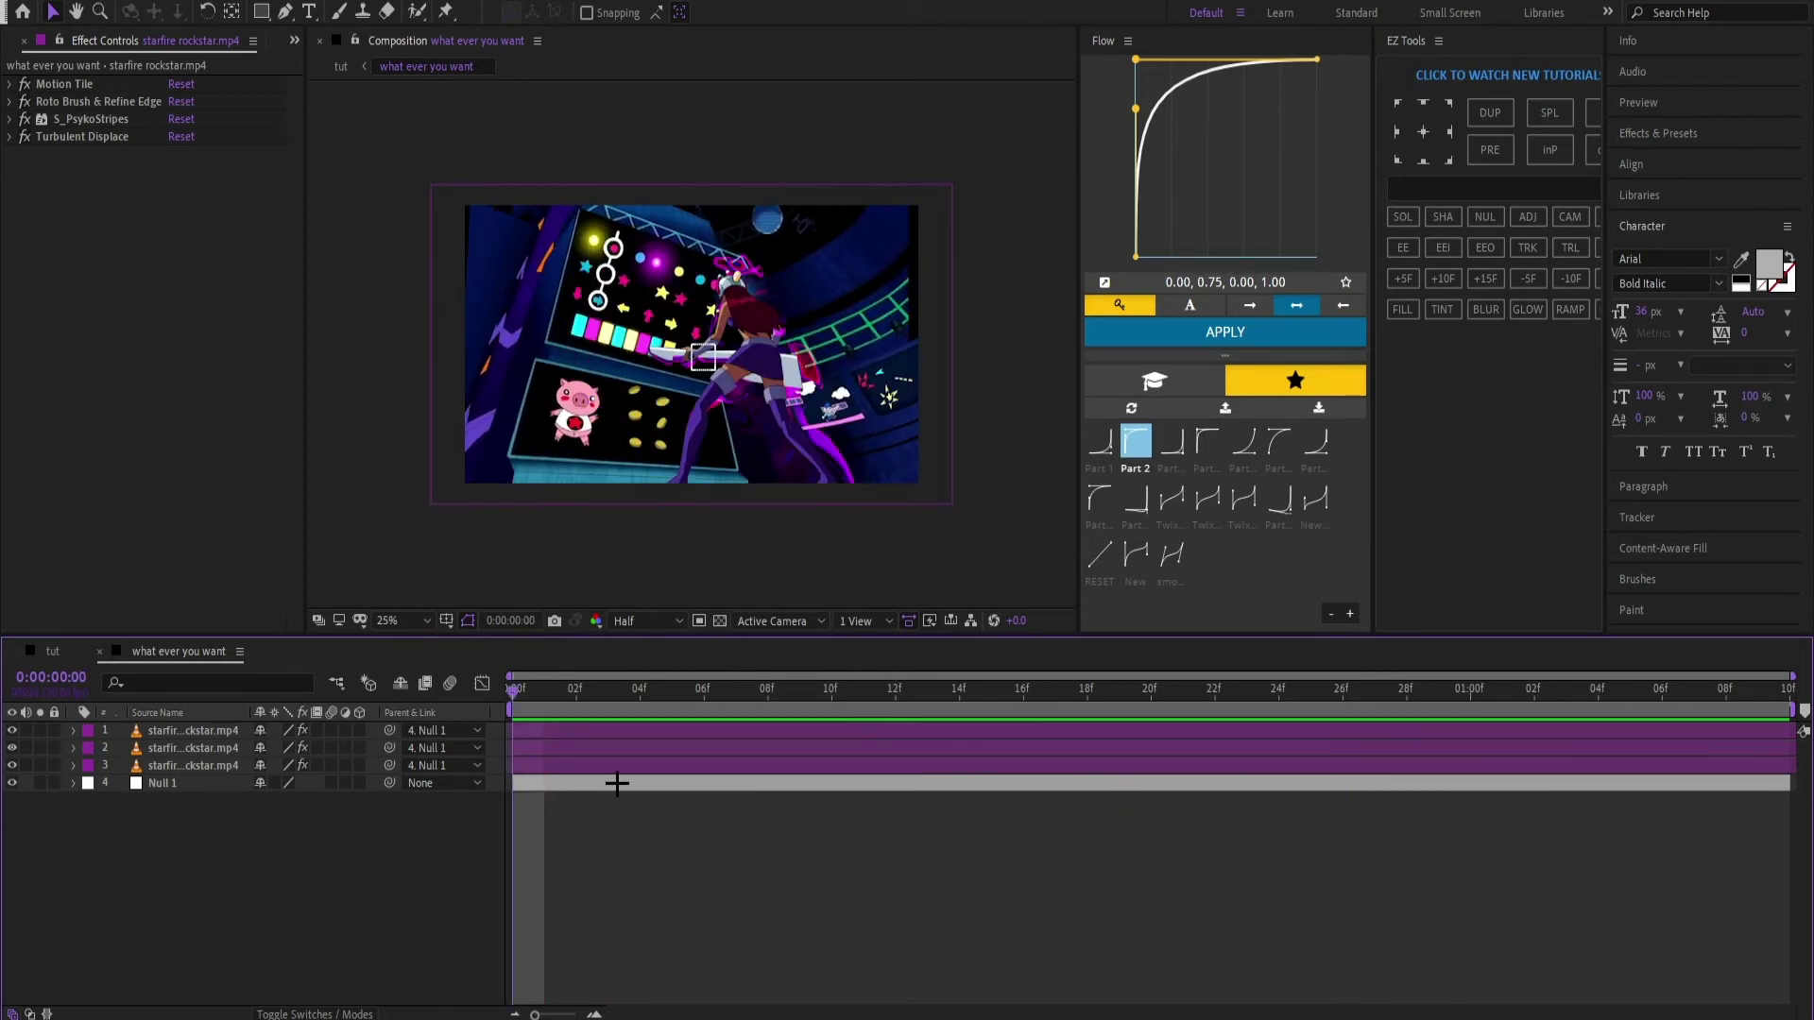
Step: Apply the S_ScanLines effect to the enlarged middle copy and preview it
{"action": "left_click", "coordinate": [545, 746]}
{"action": "key", "text": "ctrl+space"}
{"action": "type", "text": "s_sc"}
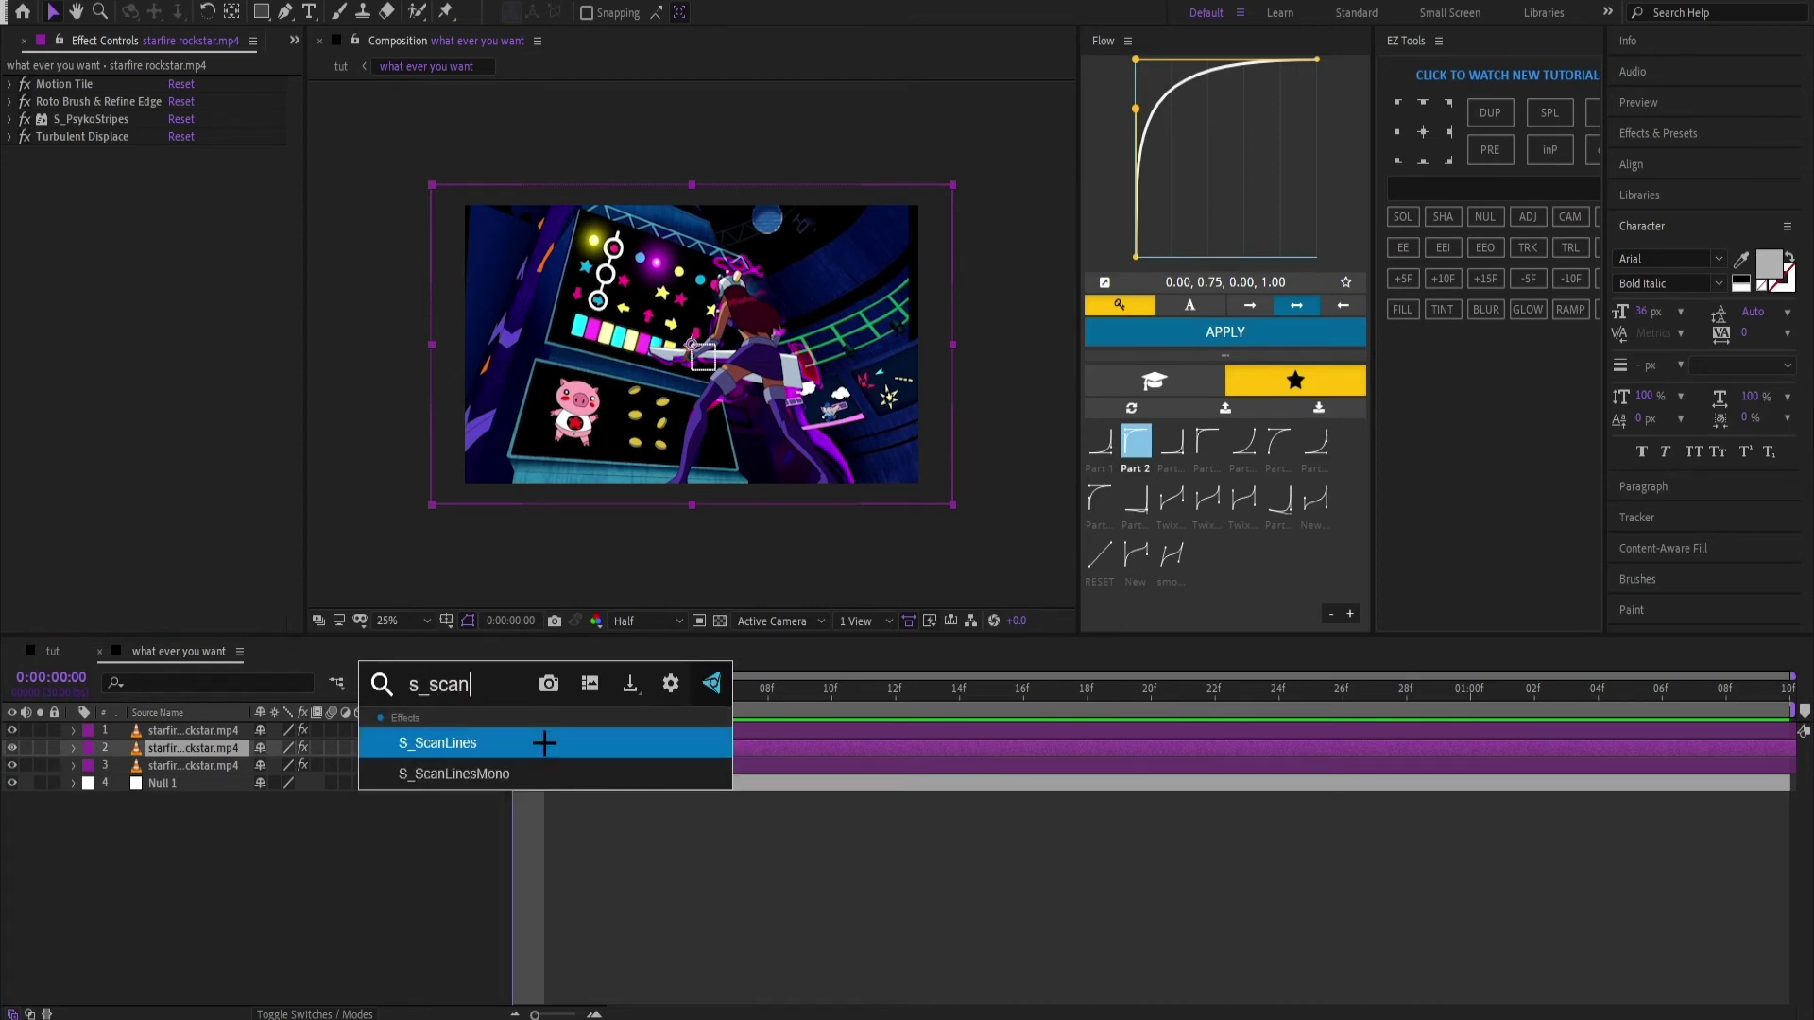
{"action": "key", "text": "Return"}
{"action": "key", "text": "space"}
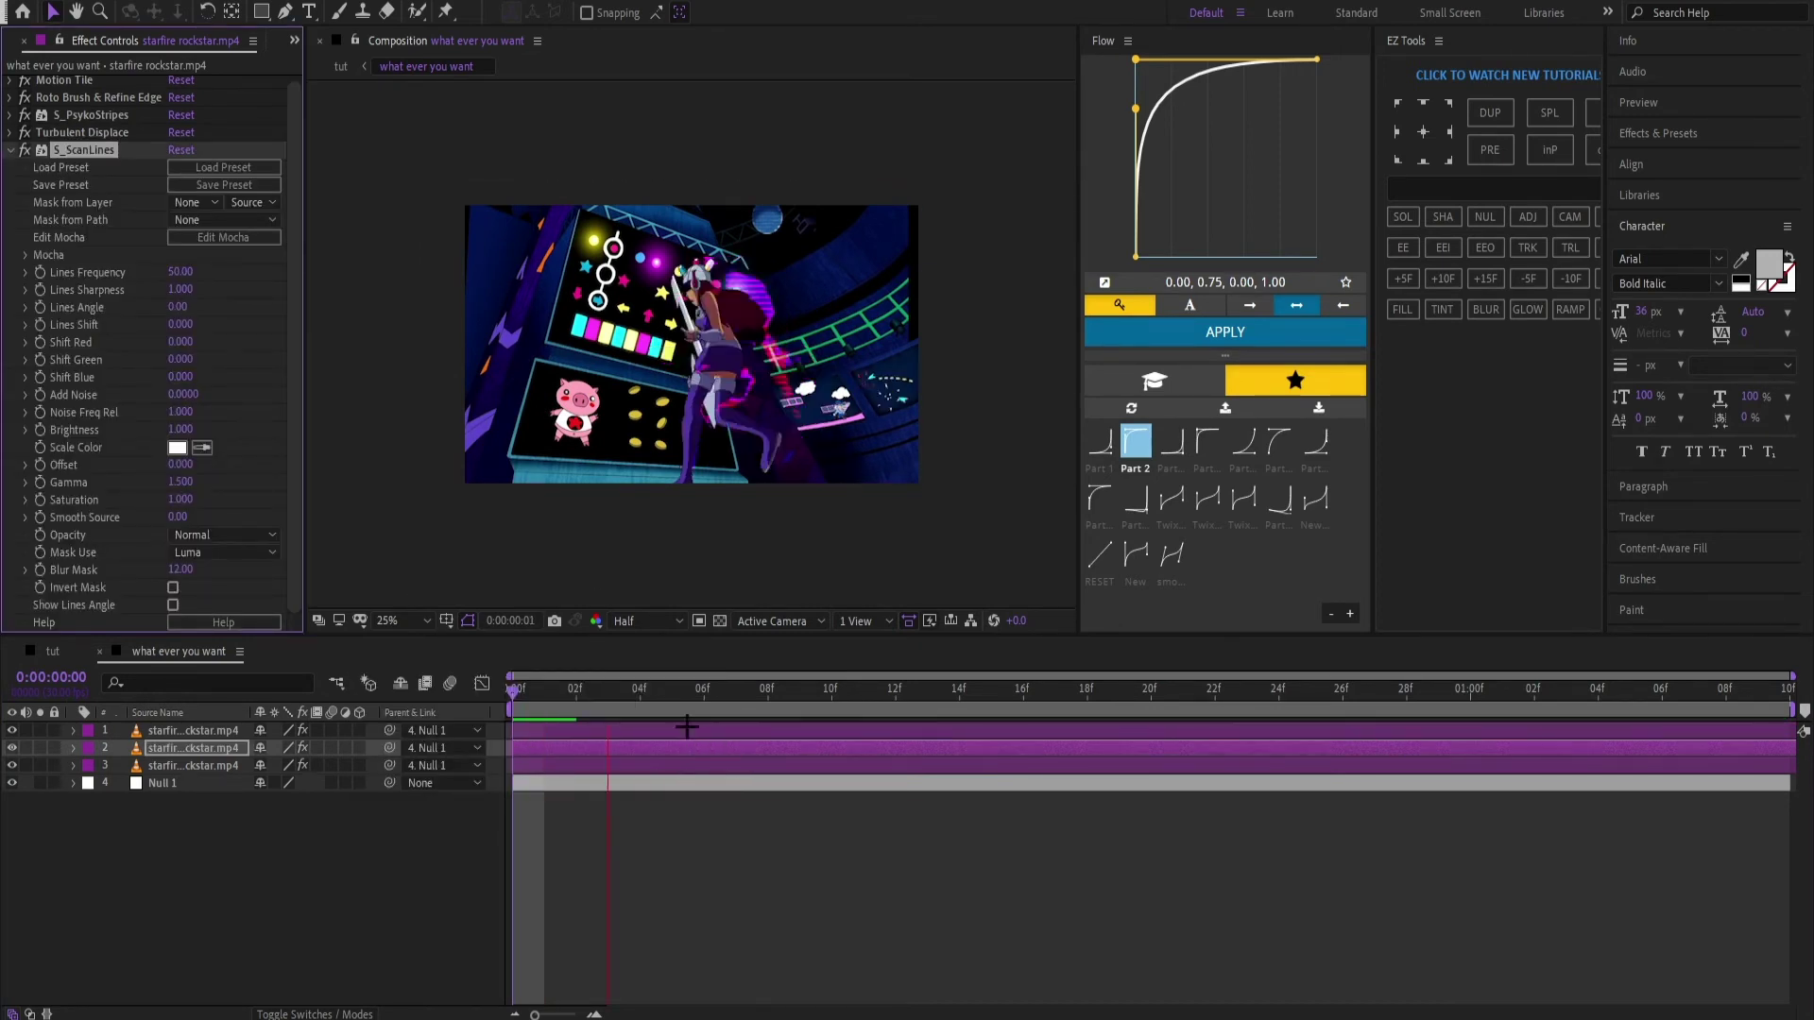
{"action": "key", "text": "space"}
{"action": "left_click_drag", "start_coordinate": [571, 697], "coordinate": [879, 777]}
Step: Add the built-in Glow effect to the enlarged middle copy with a Glow Radius of 100
{"action": "key", "text": "ctrl+space"}
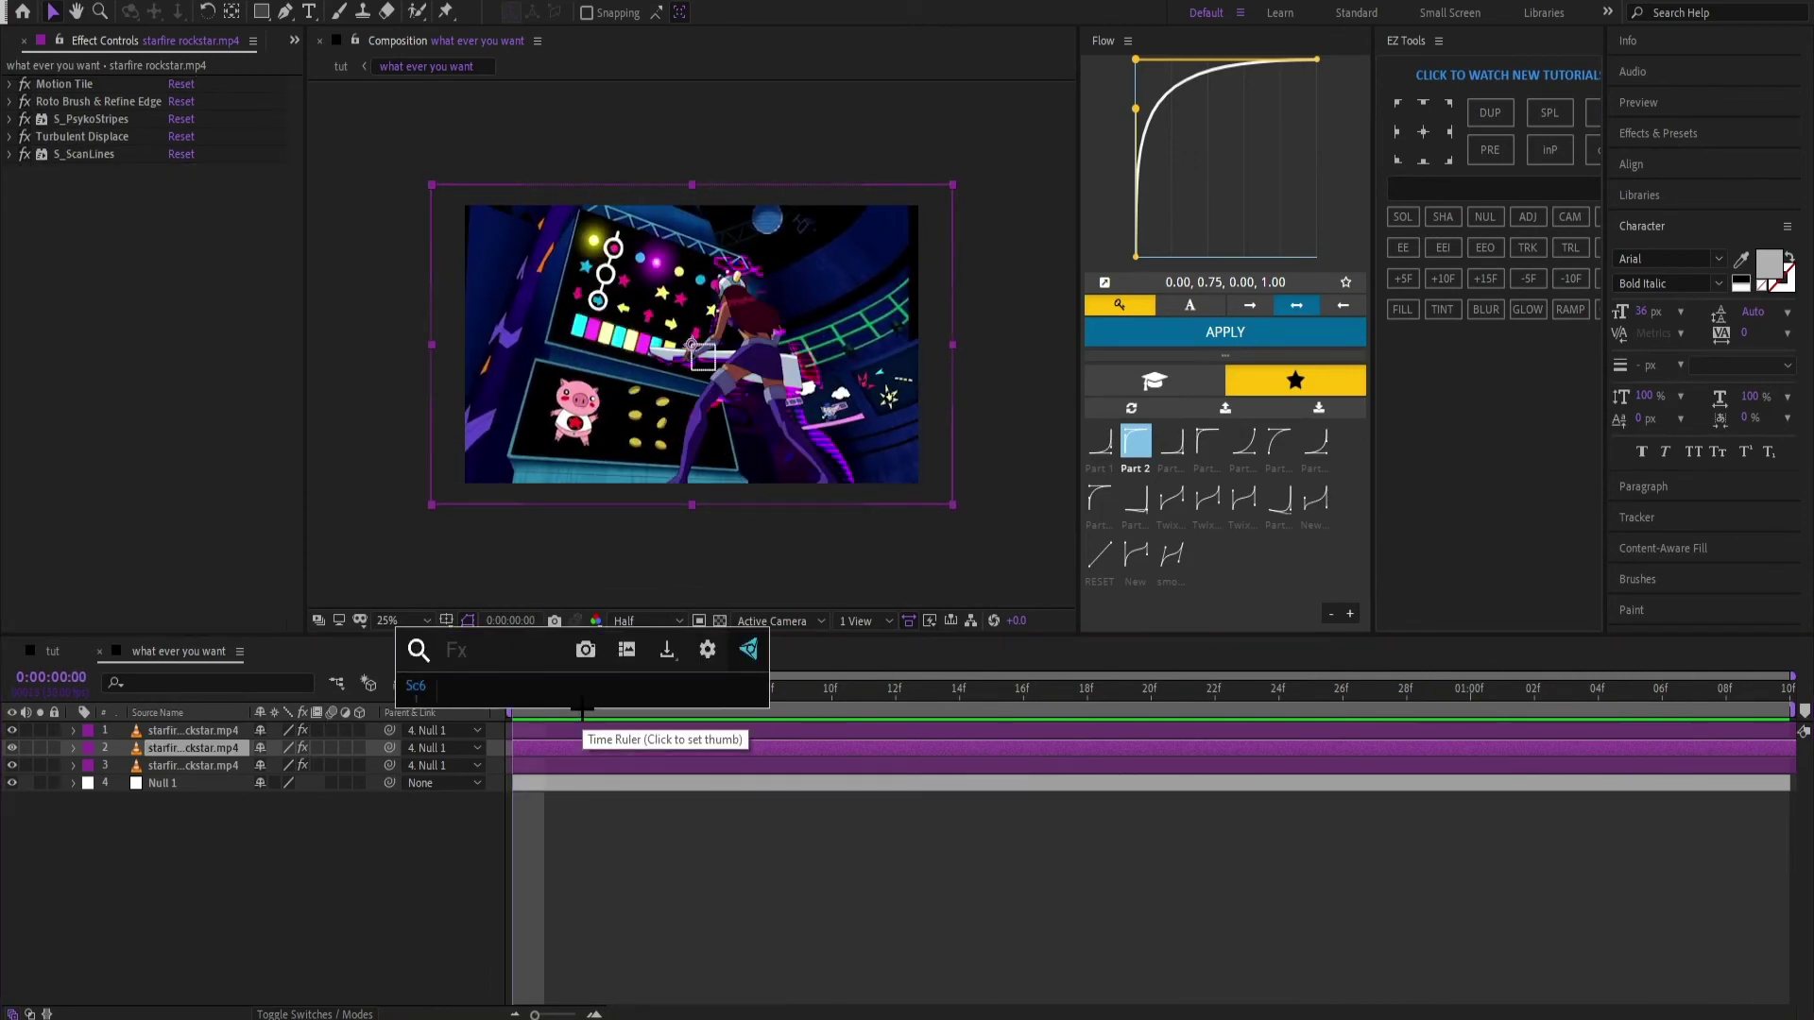
{"action": "type", "text": "glow"}
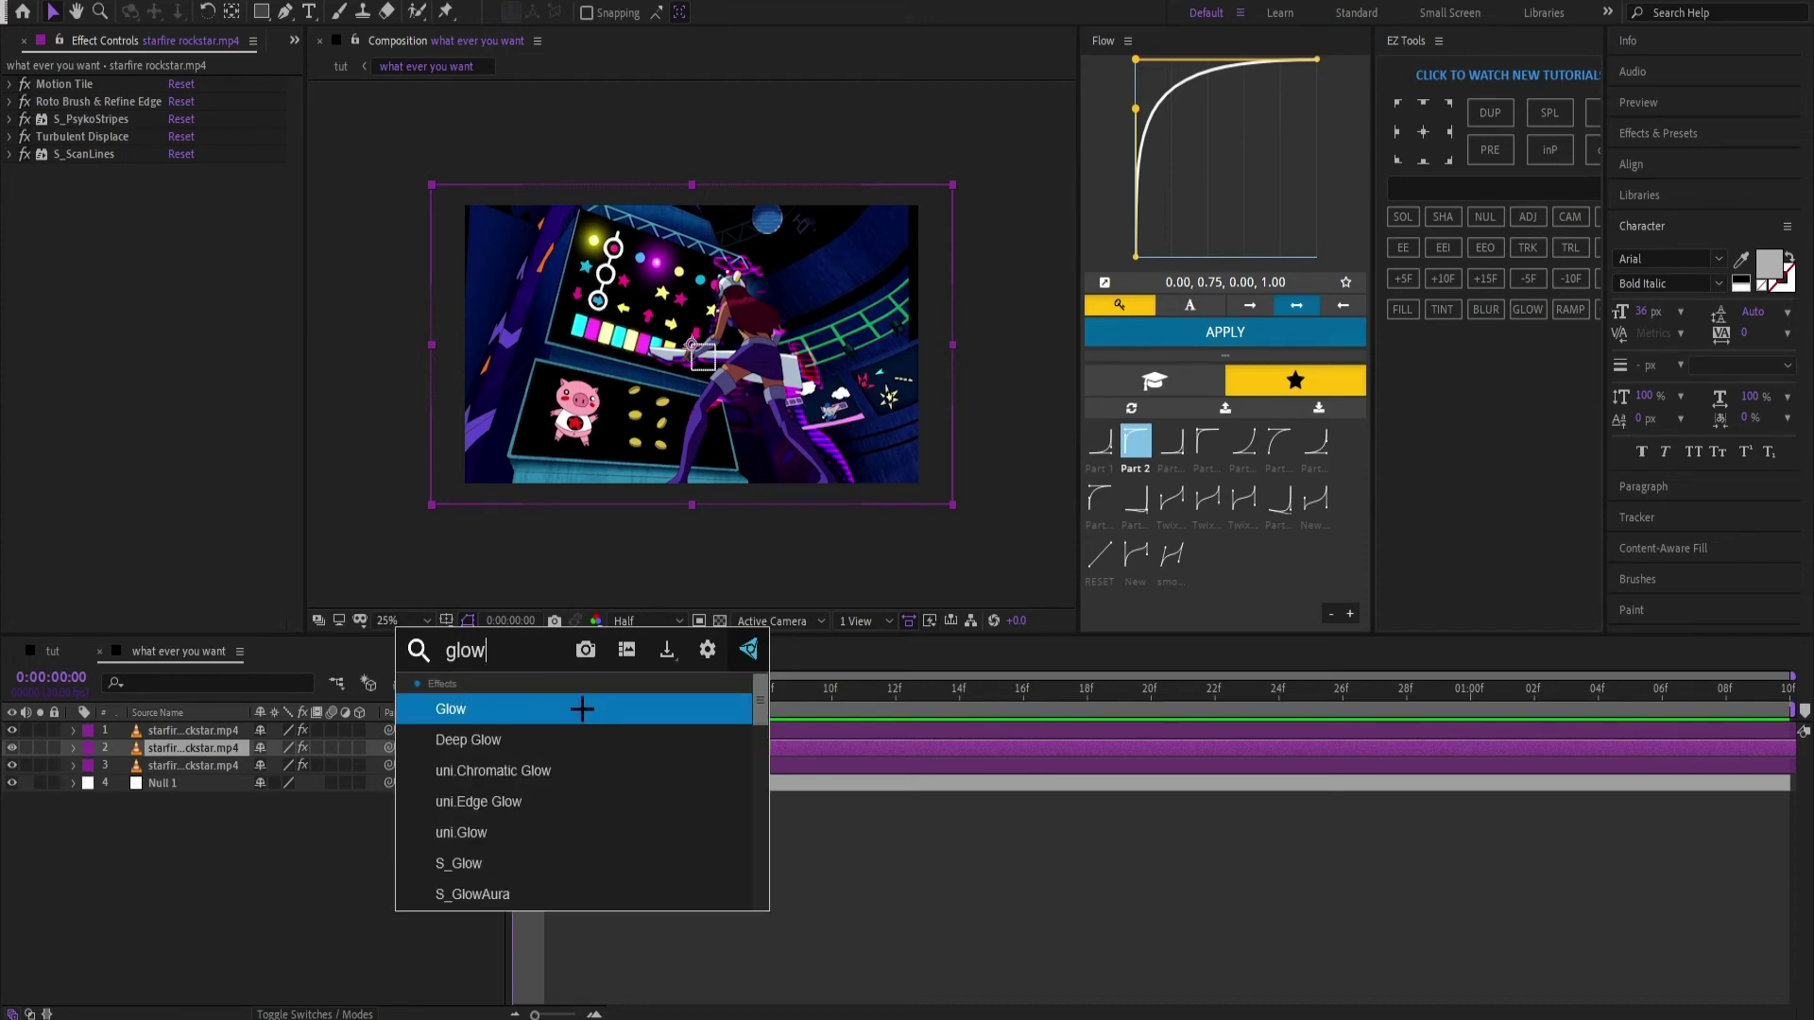
{"action": "key", "text": "Return"}
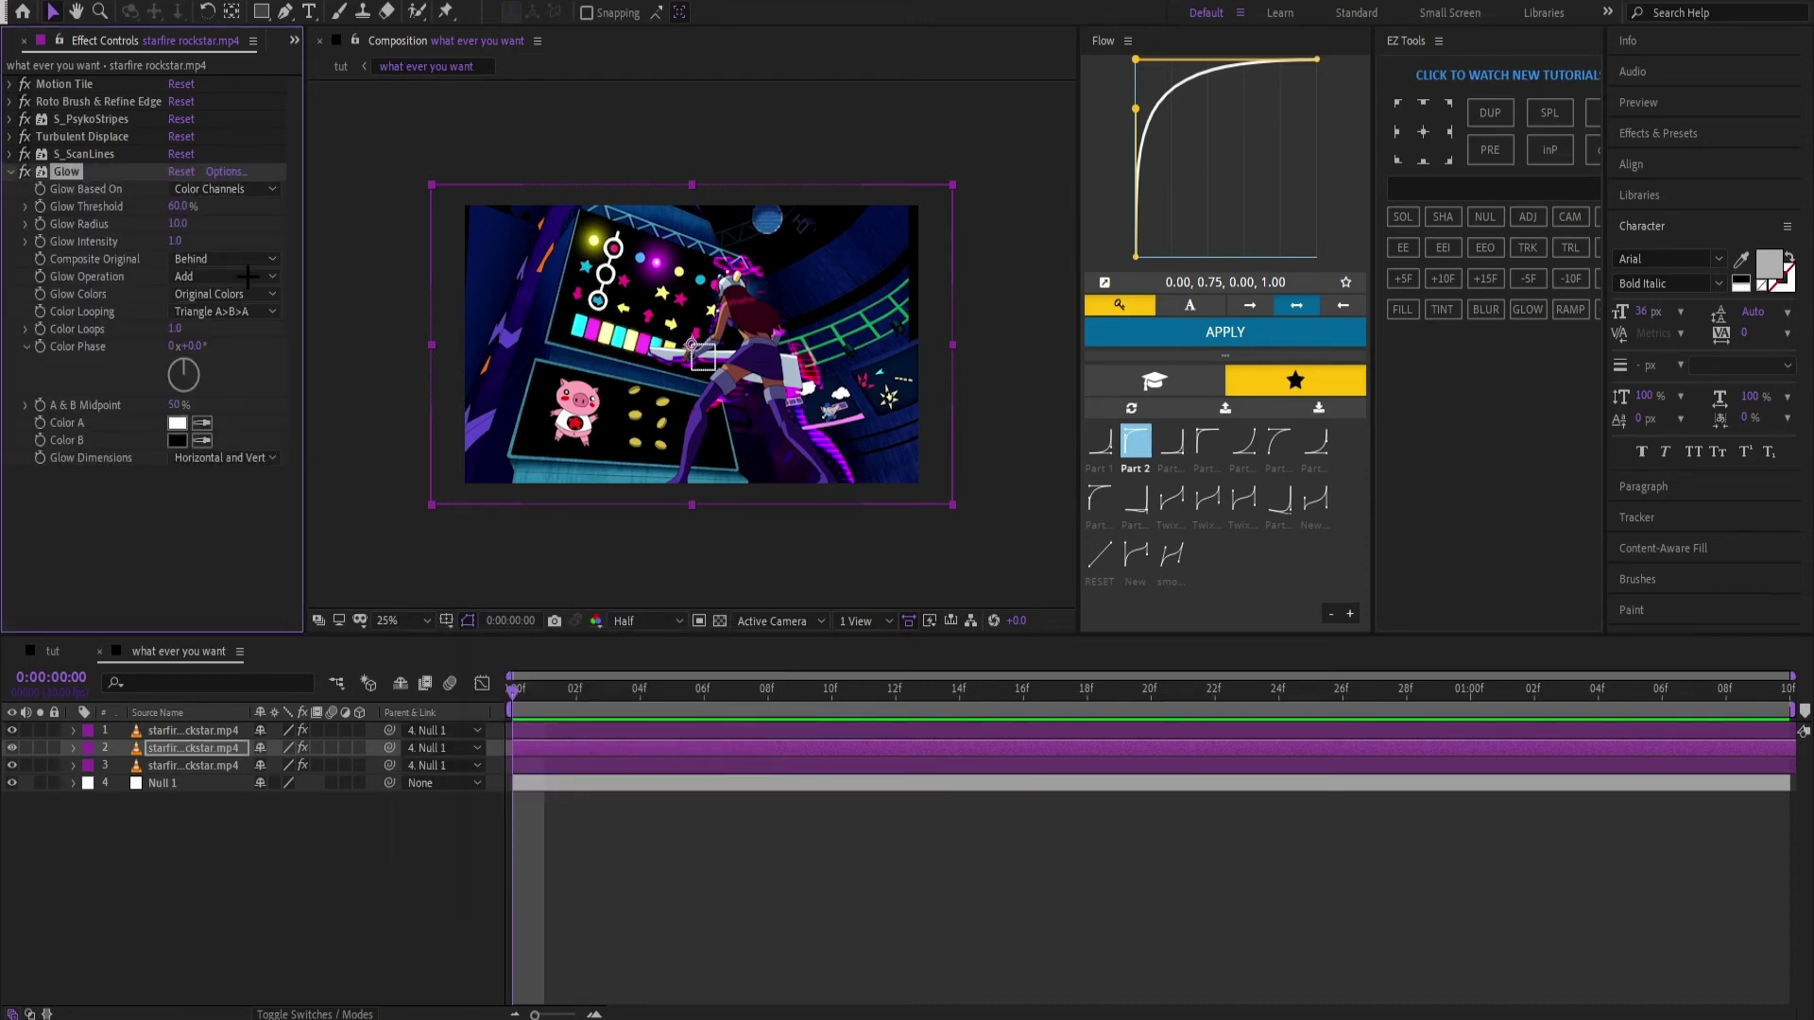
{"action": "left_click", "coordinate": [182, 223]}
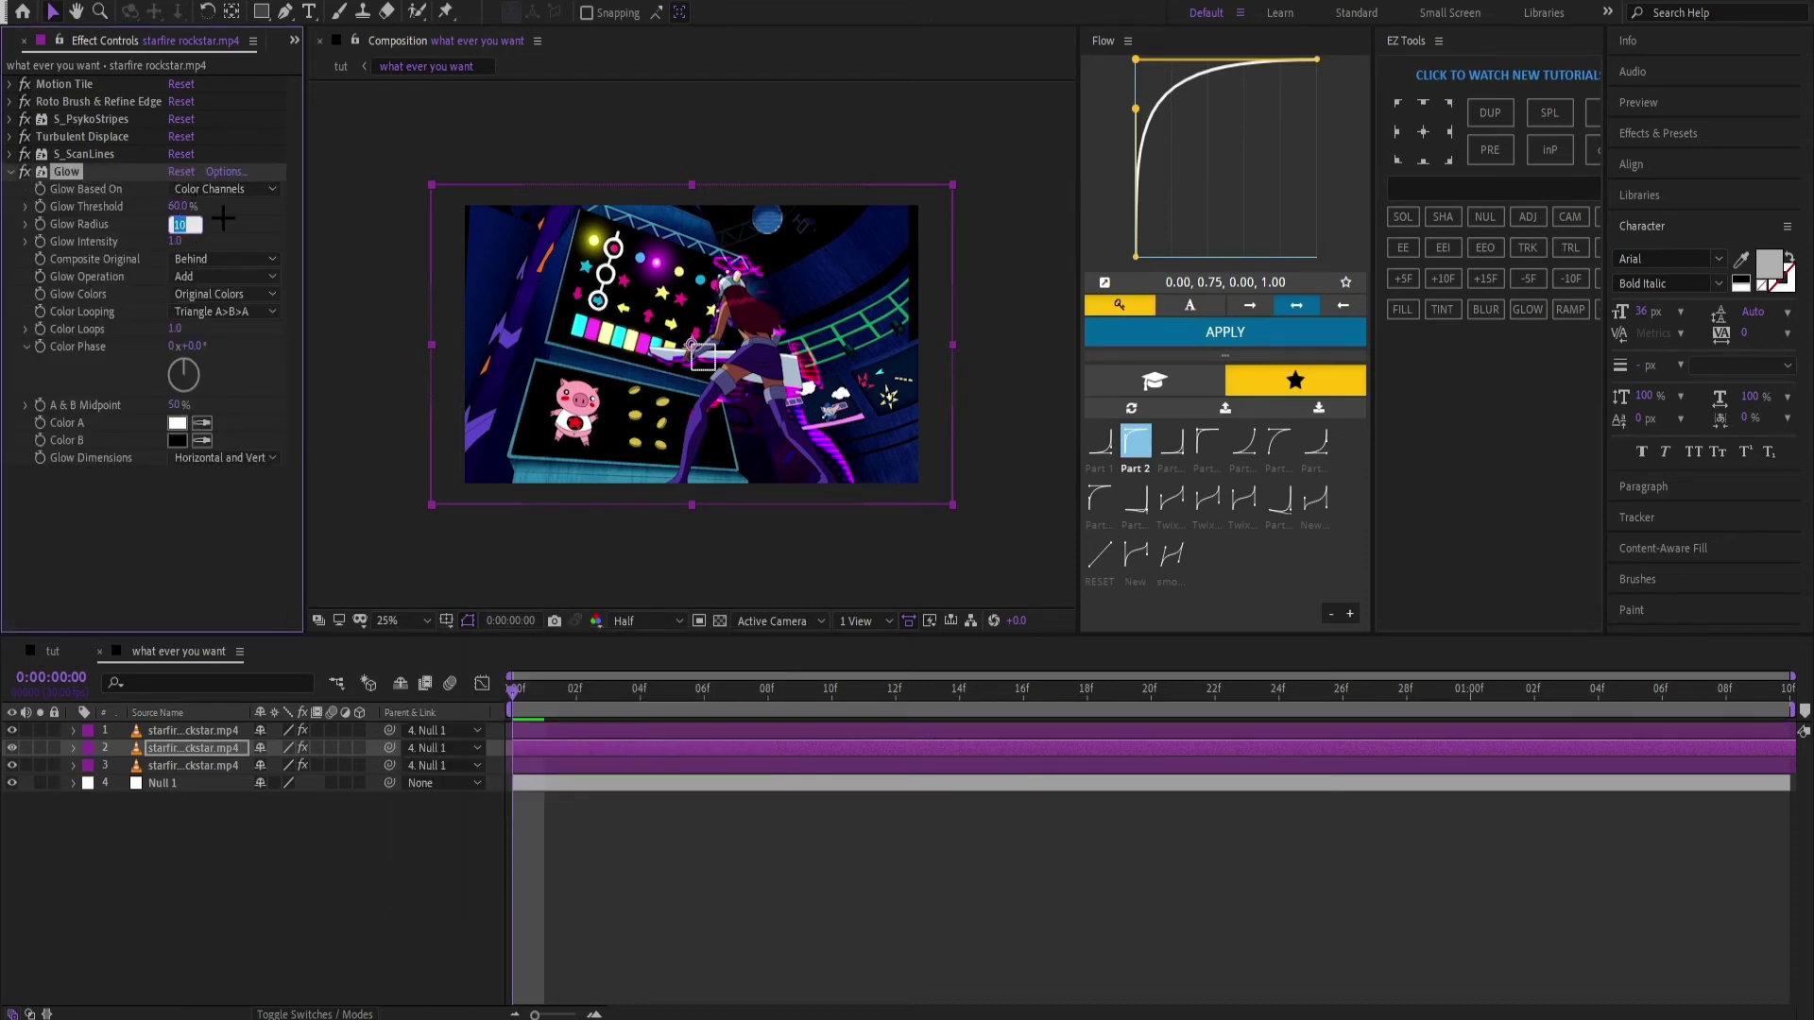
{"action": "type", "text": "100"}
{"action": "key", "text": "Return"}
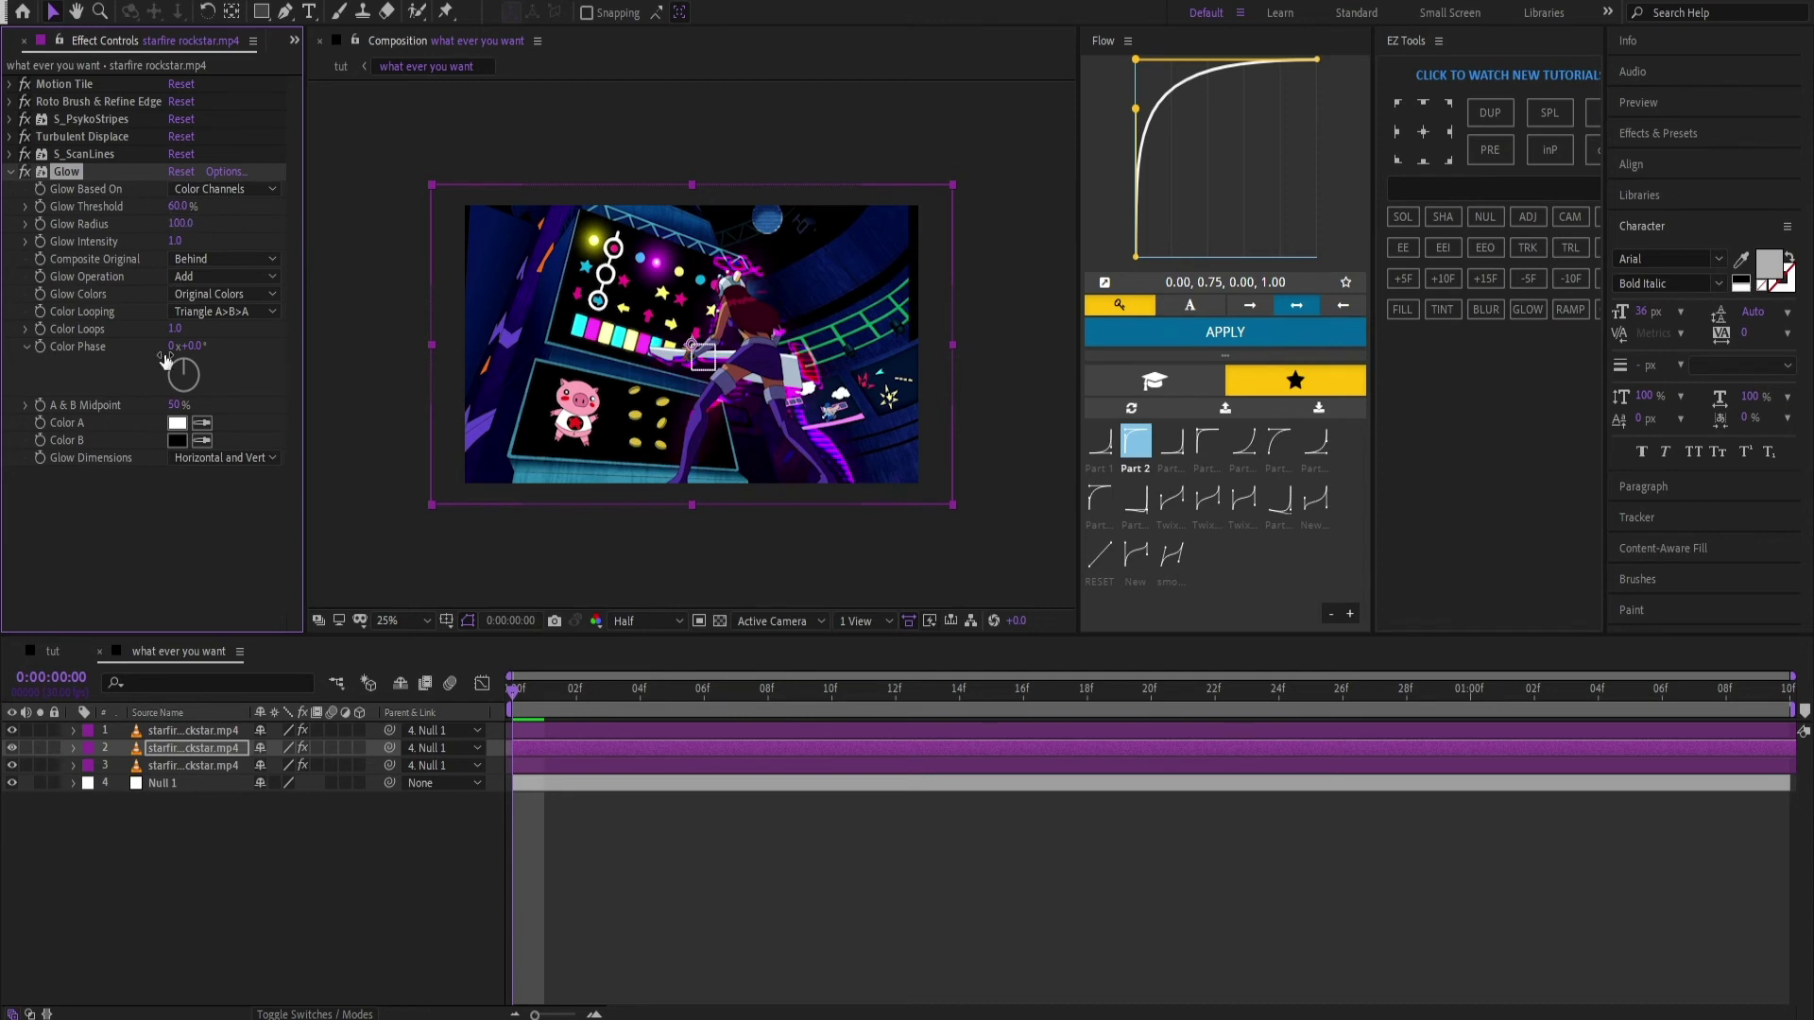
Step: Set the Glow Intensity to 2 and the Glow Threshold to 50% on the enlarged middle copy, and preview the animation
{"action": "left_click", "coordinate": [176, 242]}
{"action": "type", "text": "2"}
{"action": "key", "text": "Return"}
{"action": "left_click", "coordinate": [190, 205]}
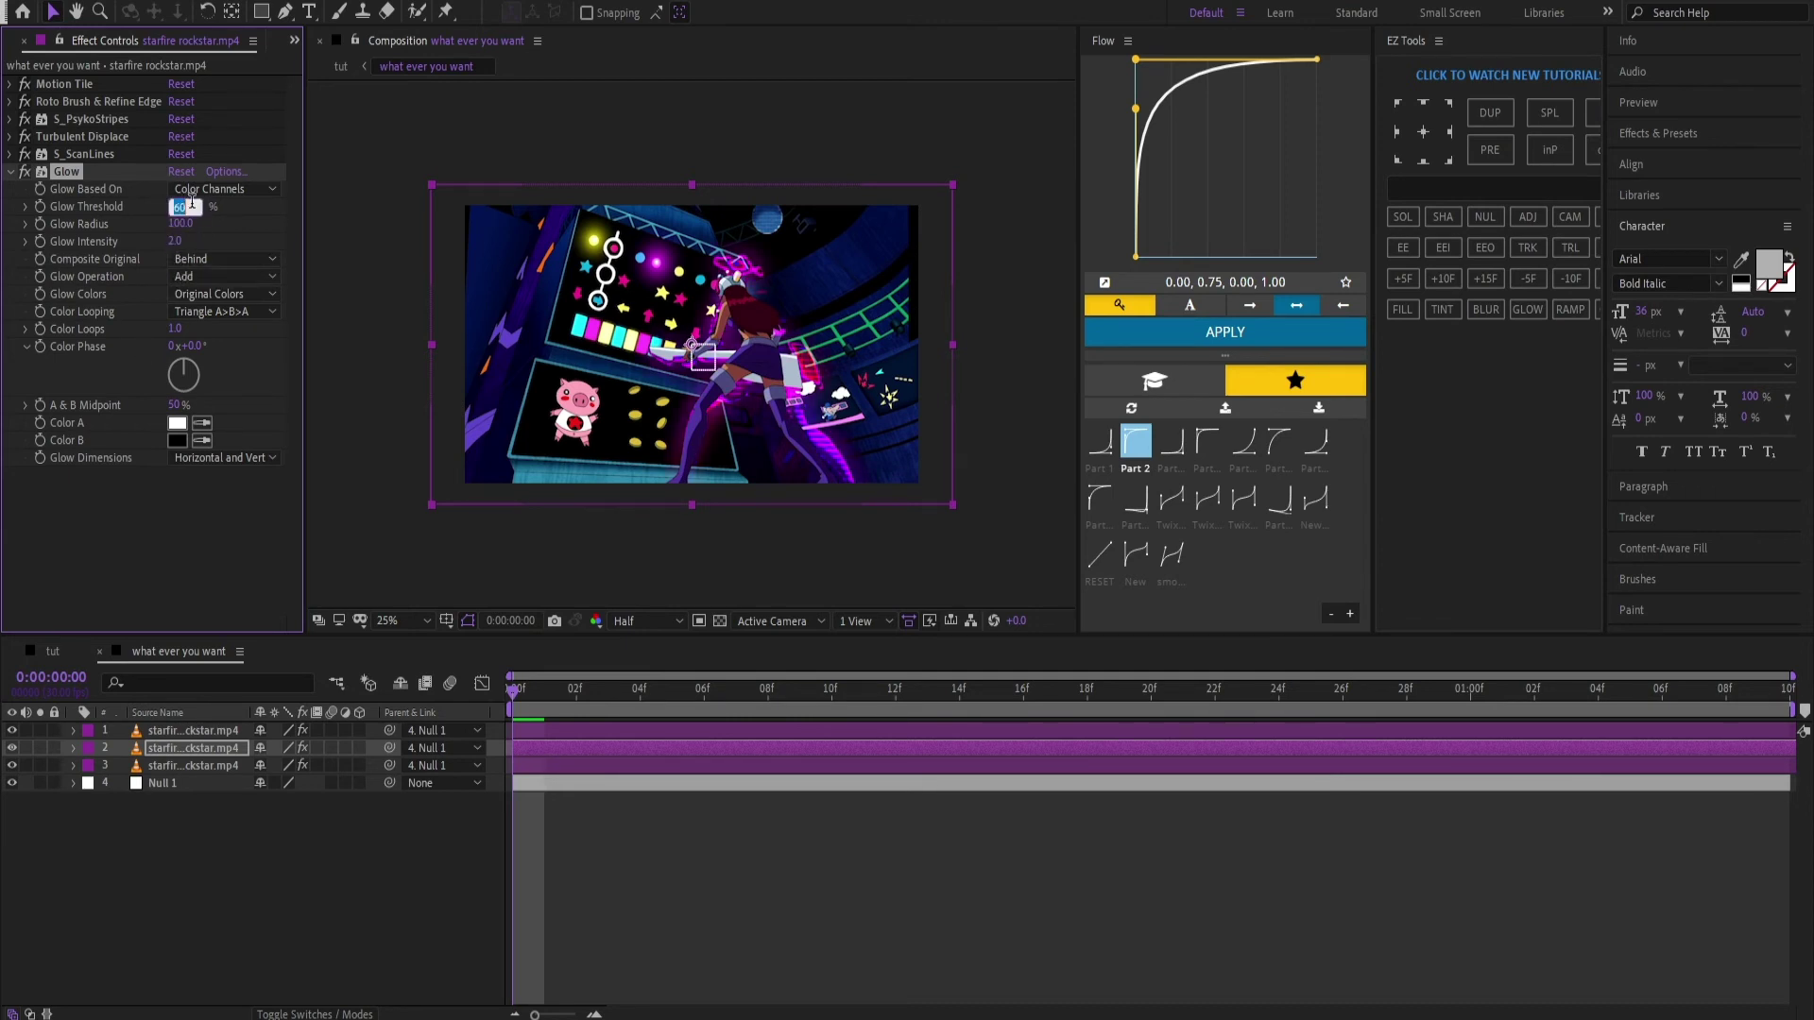
{"action": "type", "text": "50"}
{"action": "key", "text": "Return"}
{"action": "left_click", "coordinate": [774, 869]}
{"action": "key", "text": "space"}
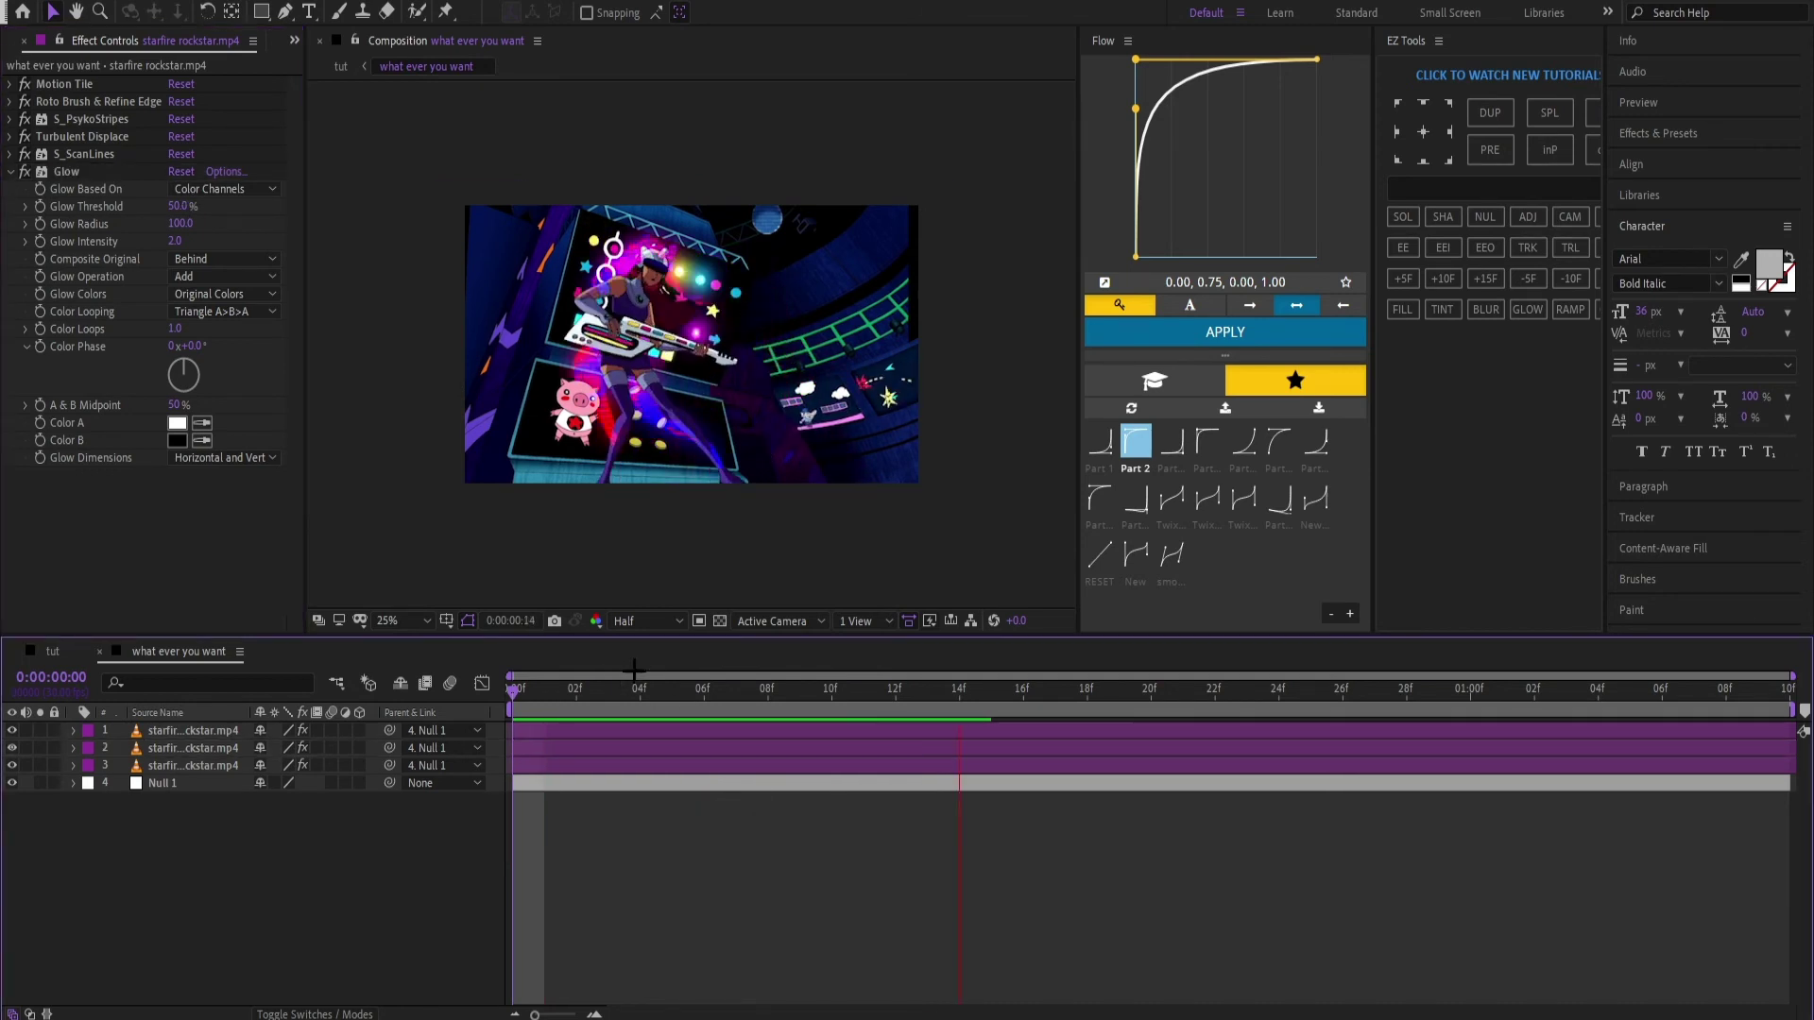
{"action": "key", "text": "space"}
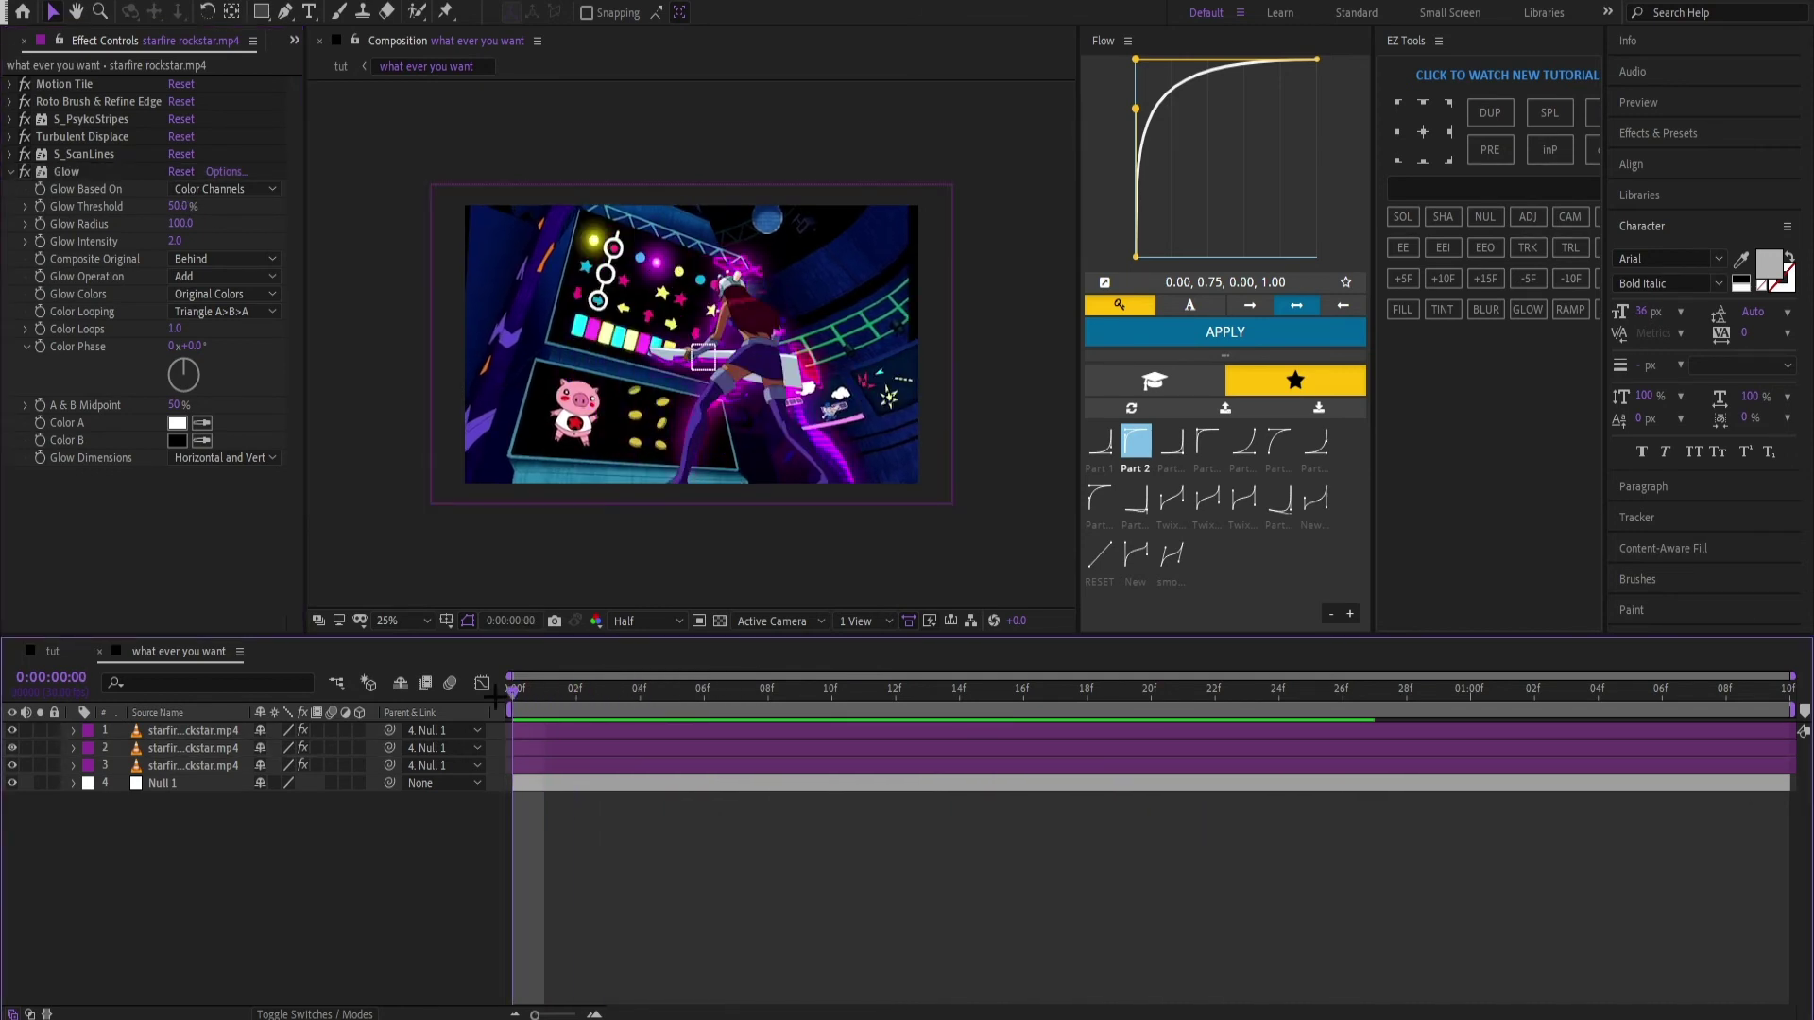
{"action": "left_click_drag", "start_coordinate": [741, 697], "coordinate": [1409, 753]}
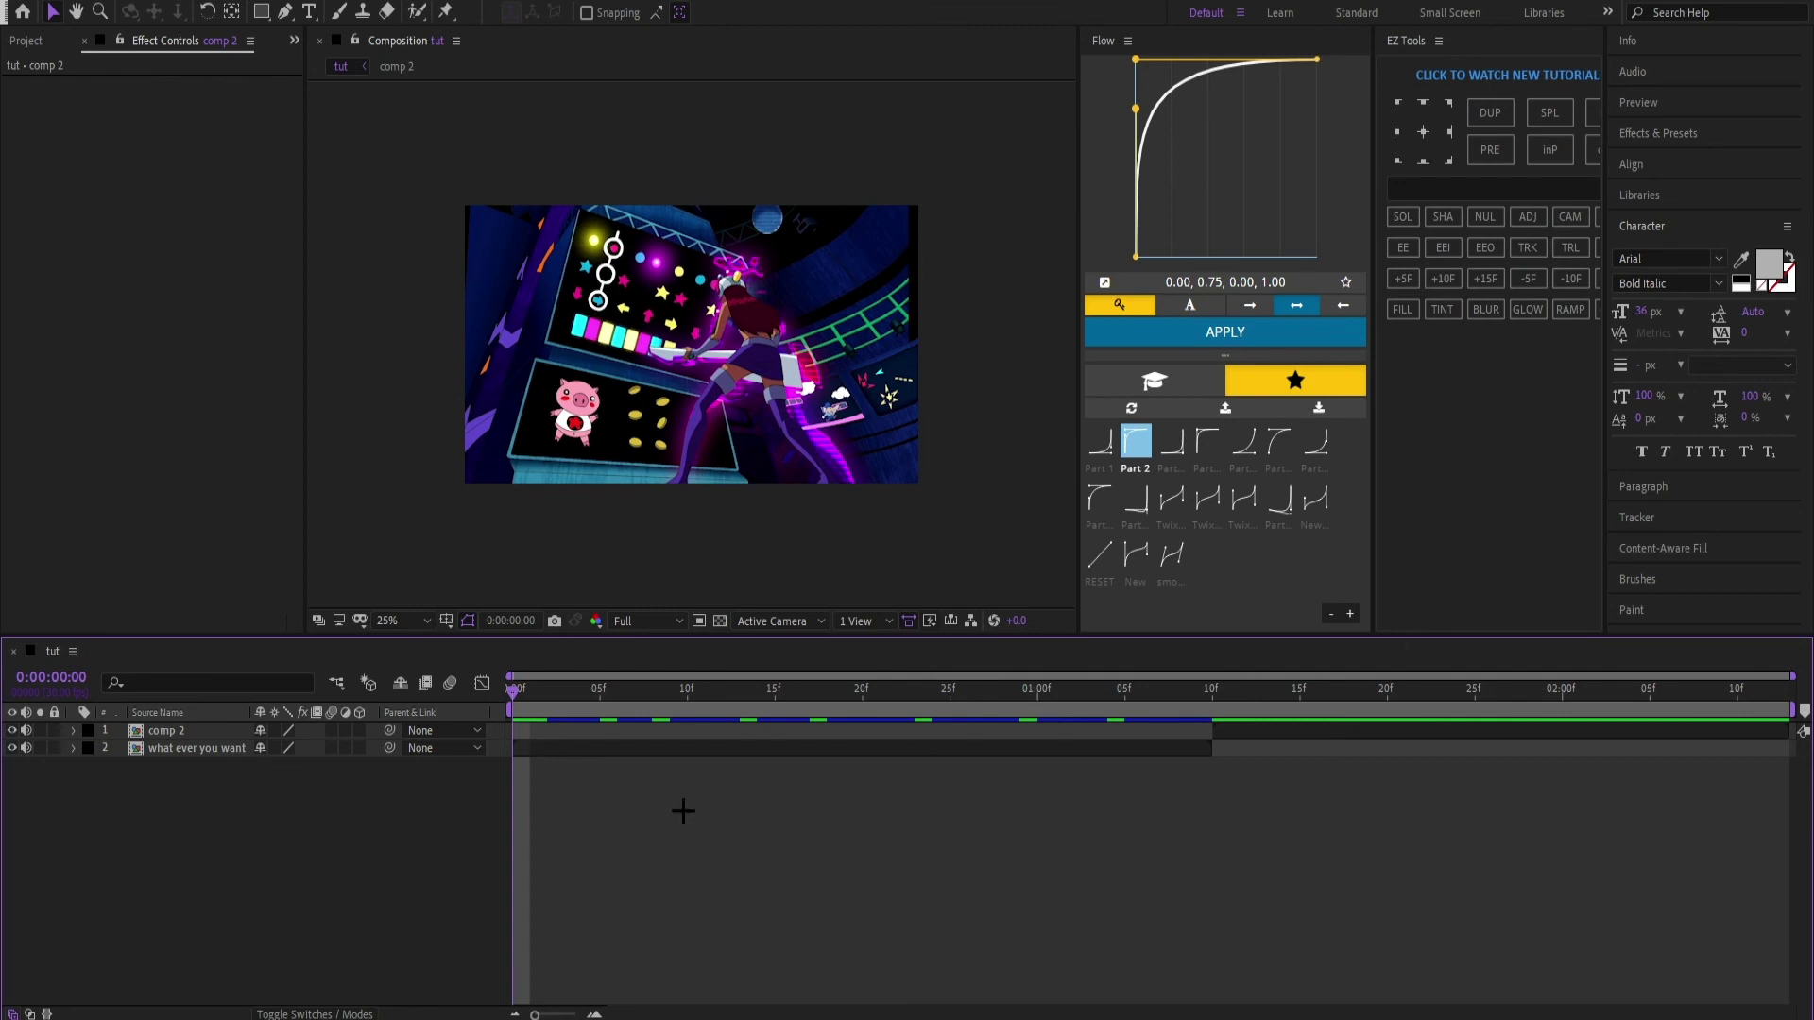
Step: Enable motion blur for both pre-comp layers in the tut composition and preview the finished transition
{"action": "left_click", "coordinate": [452, 682]}
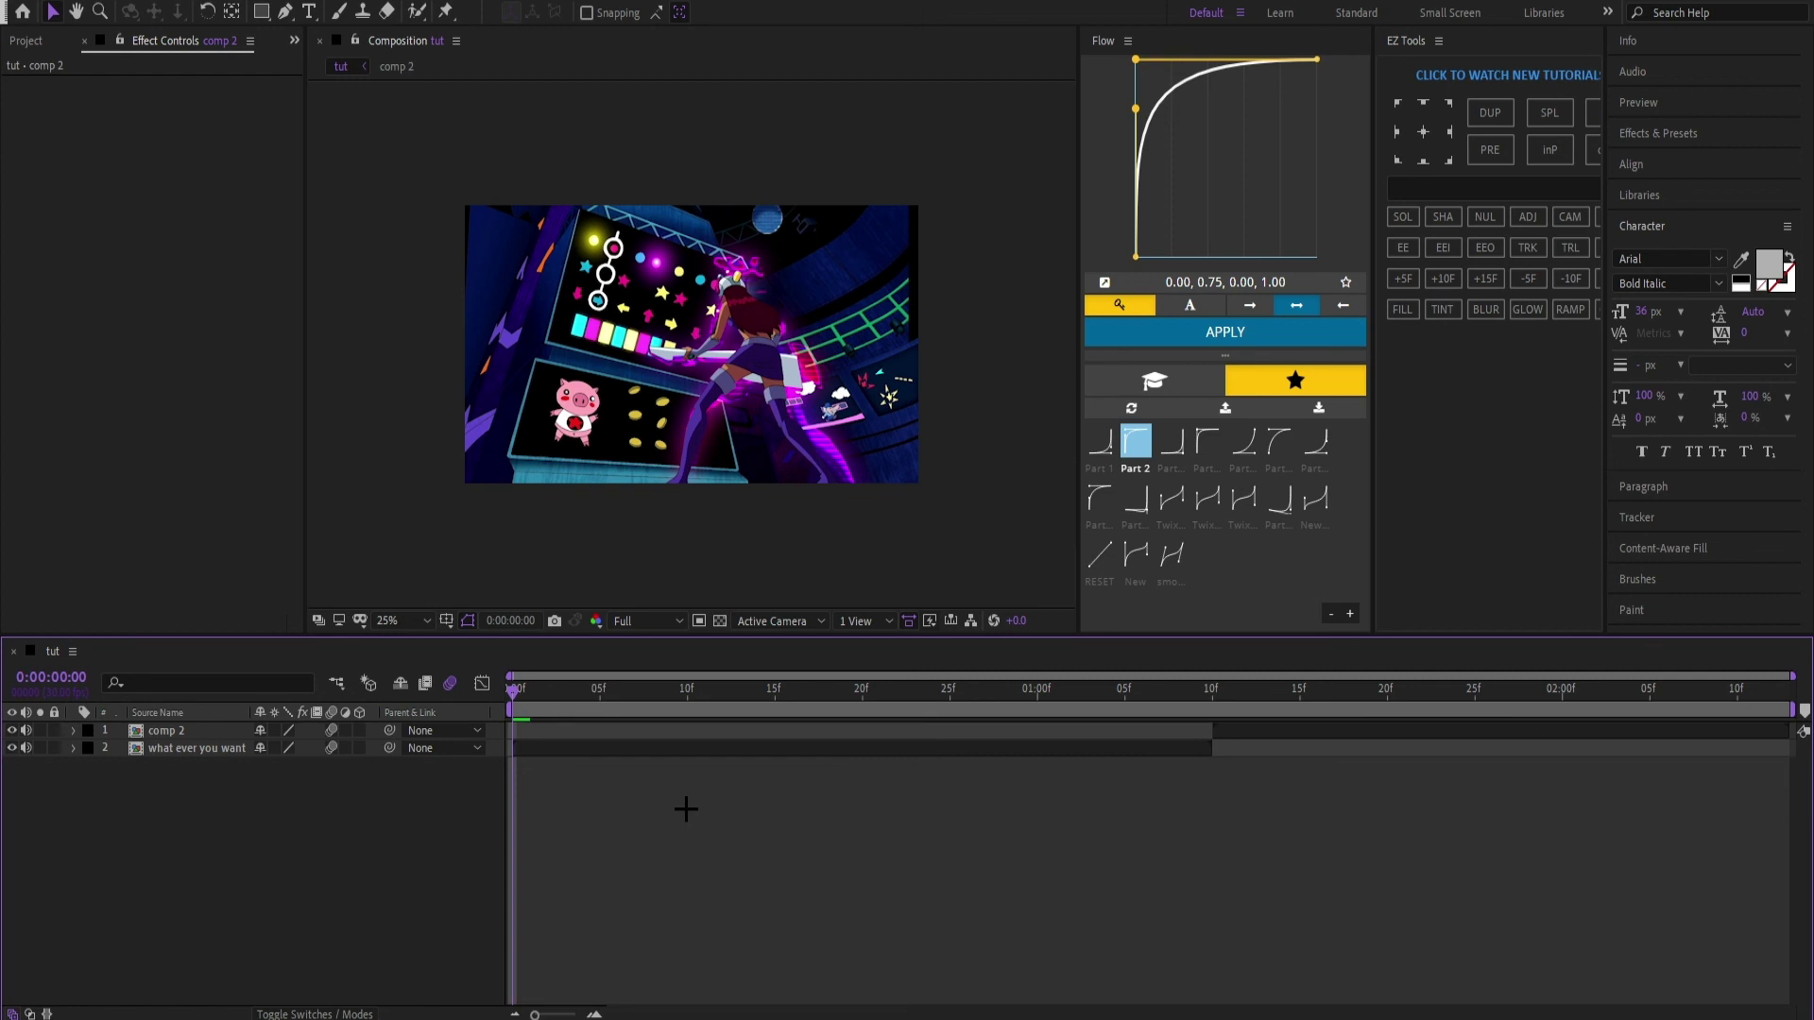
{"action": "key", "text": "space"}
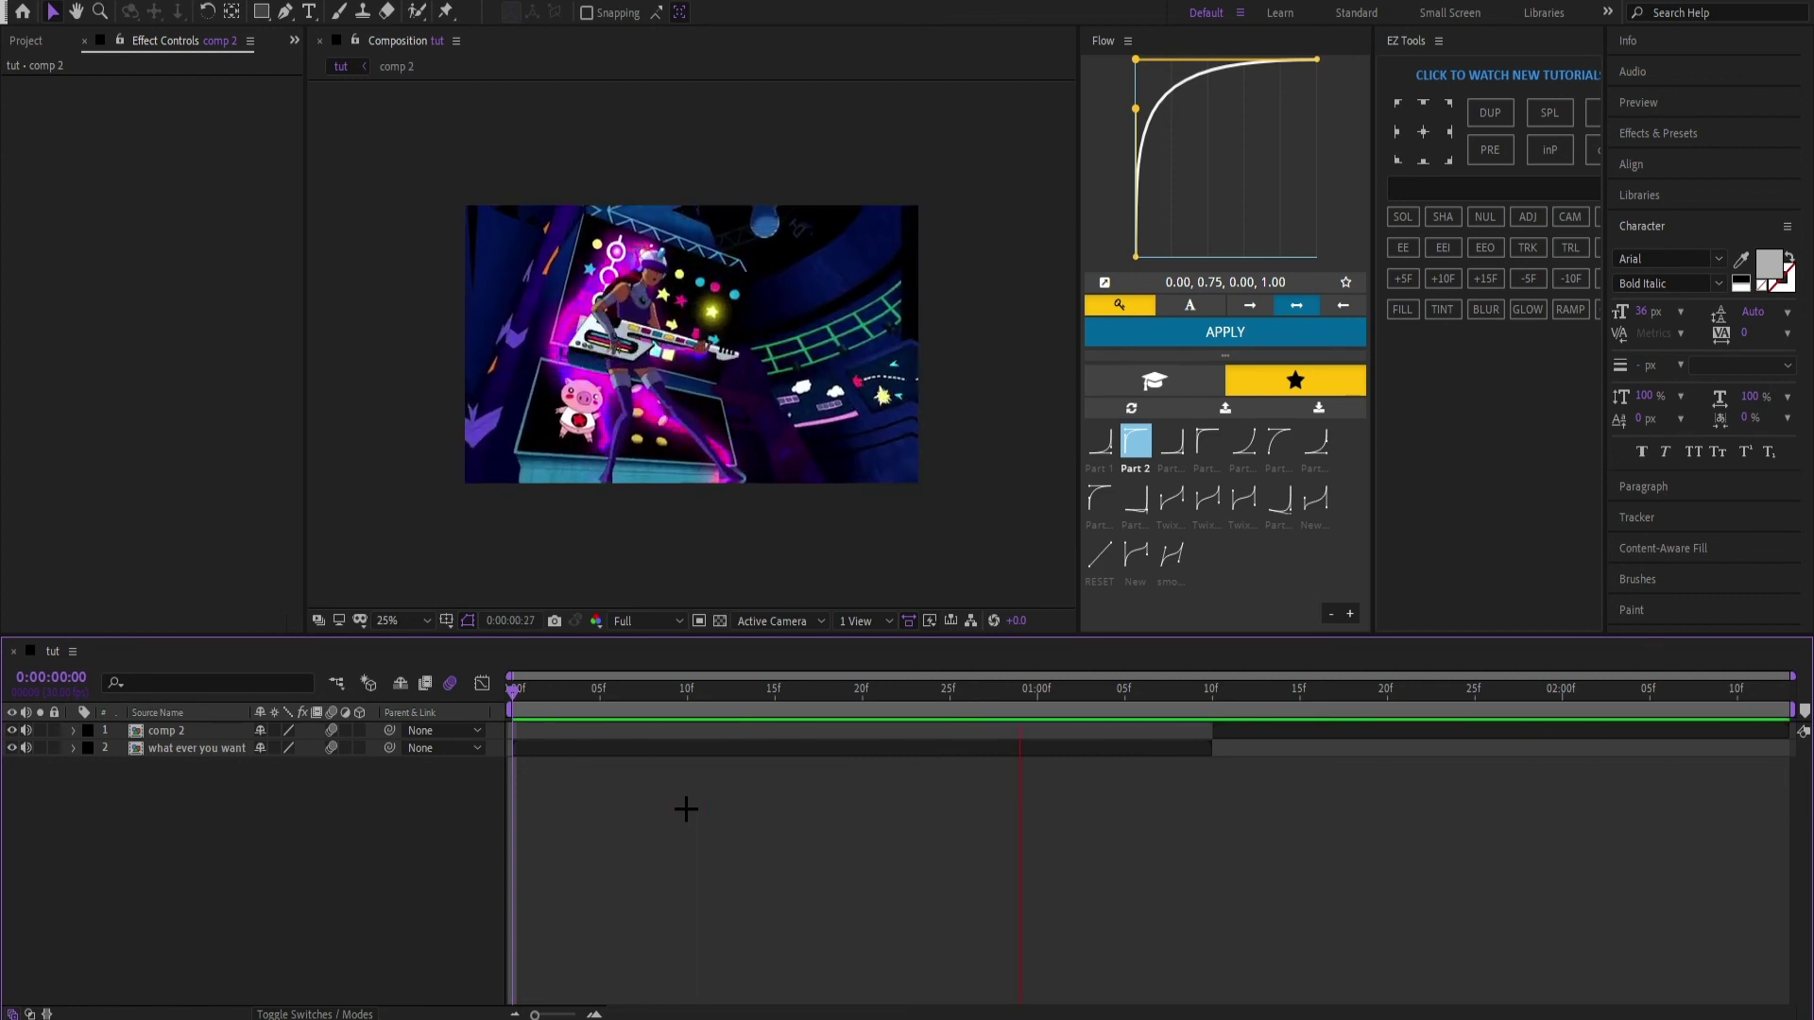